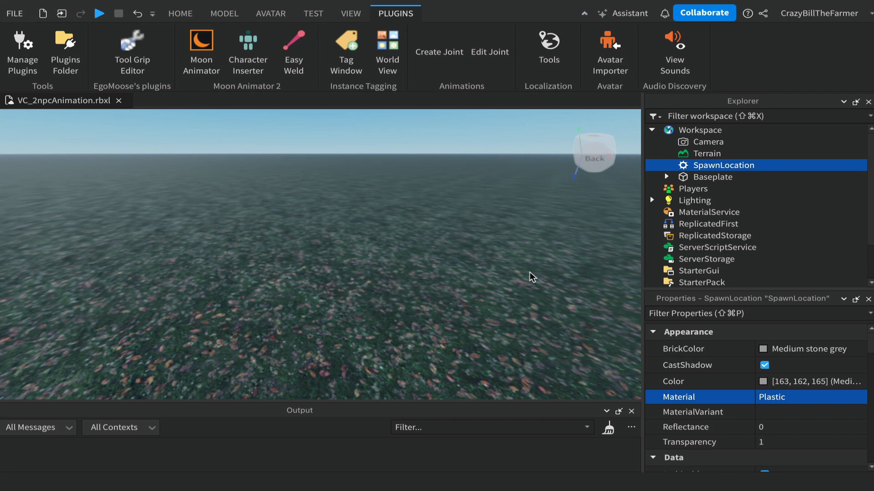
Step: Open the plugin marketplace from plugin management and limit the Toolbox to Plugins
right_drag(513, 275, 515, 279)
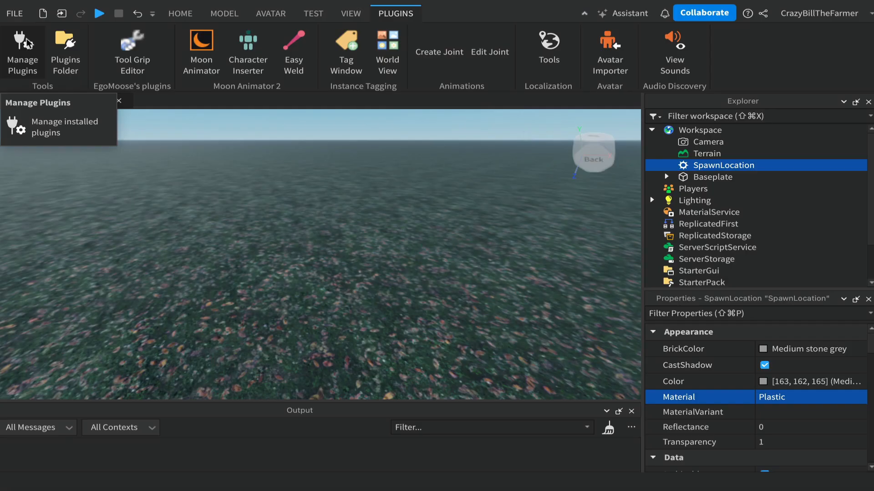
click(45, 45)
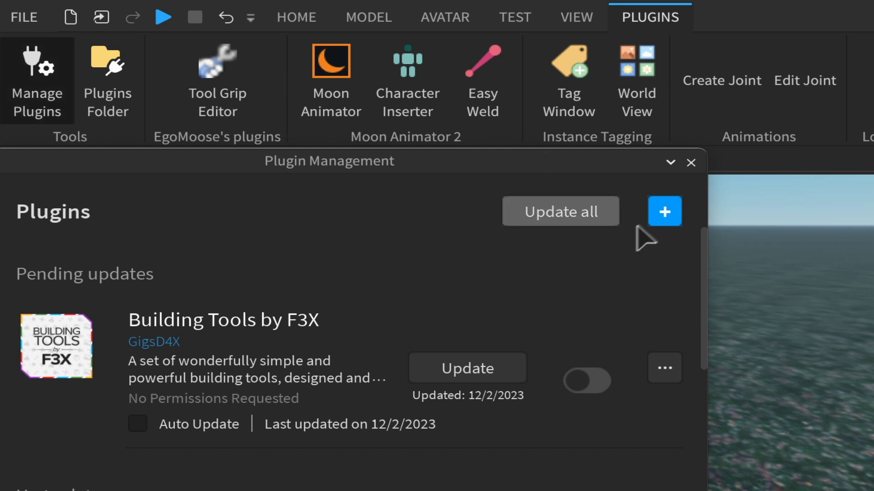
click(664, 211)
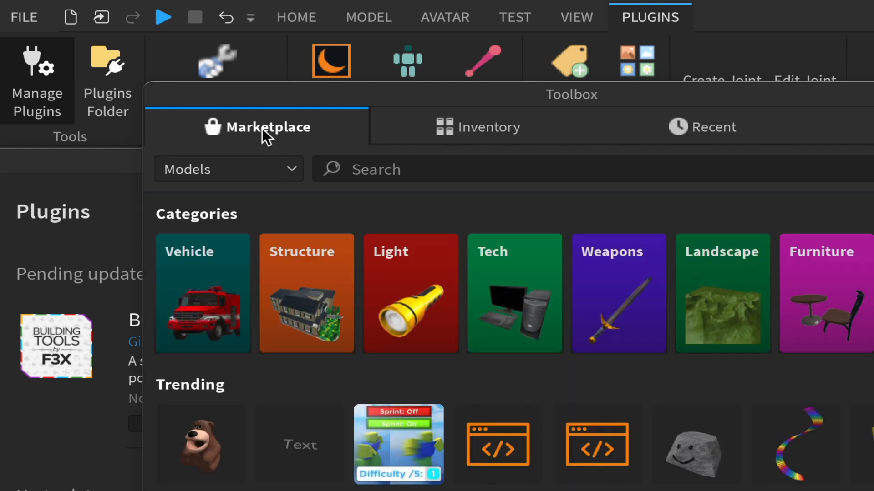
click(290, 169)
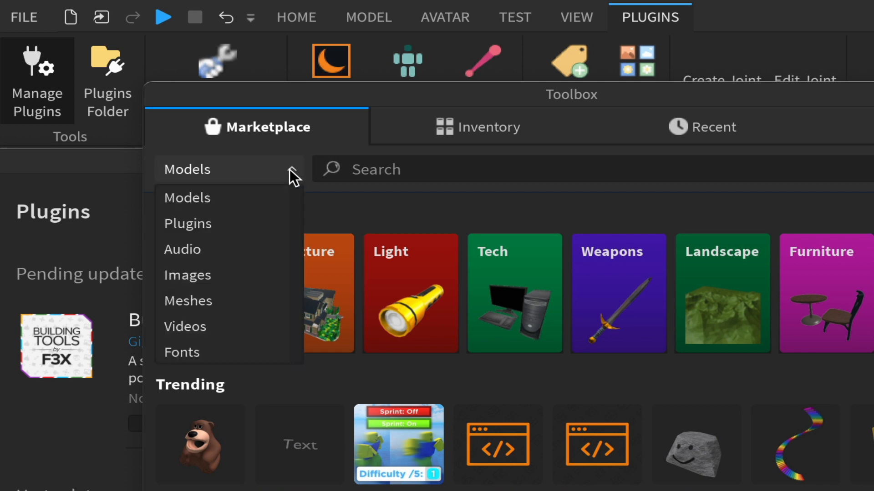
click(209, 225)
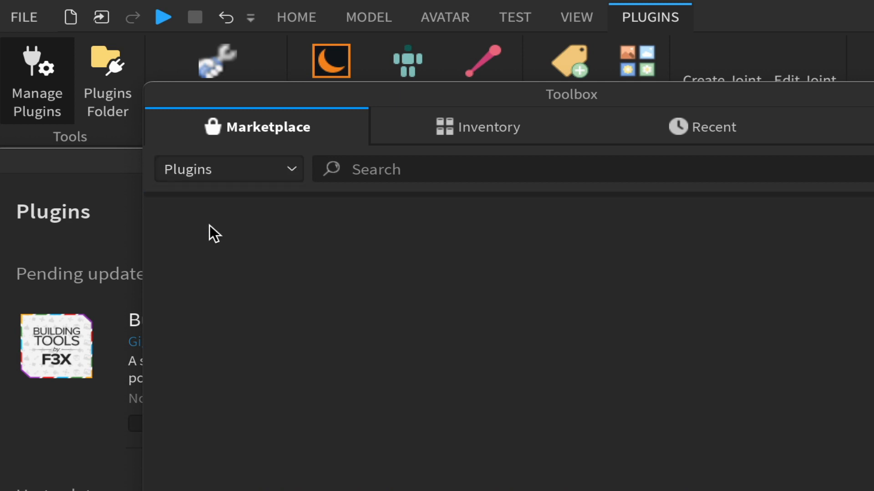
Step: Search the plugin marketplace for "moon" to find Moon Animator 2 and close plugin management
click(415, 169)
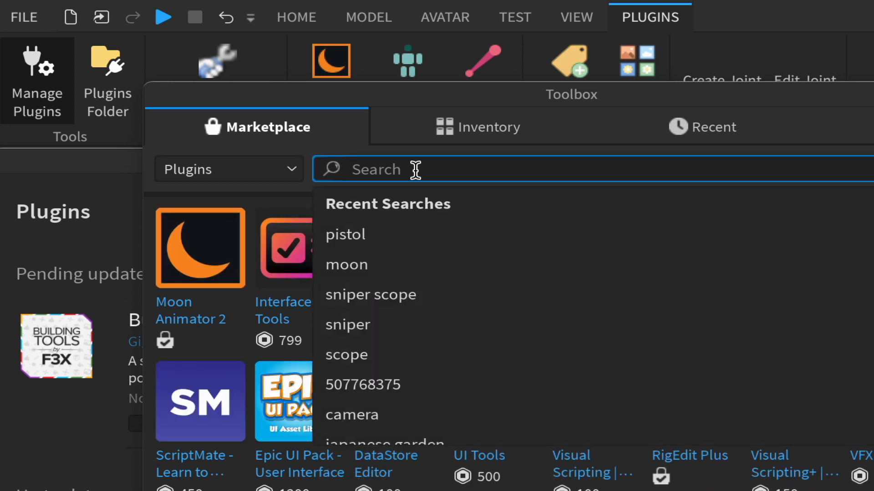
text(moon)
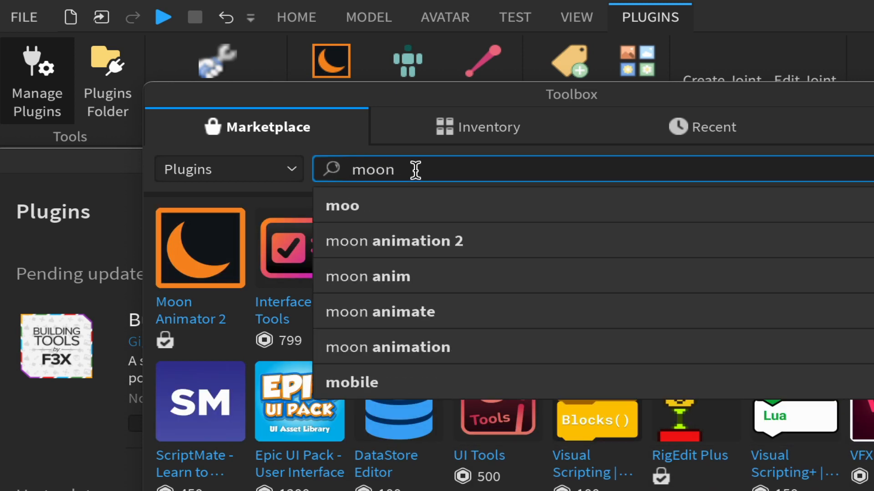
key(Return)
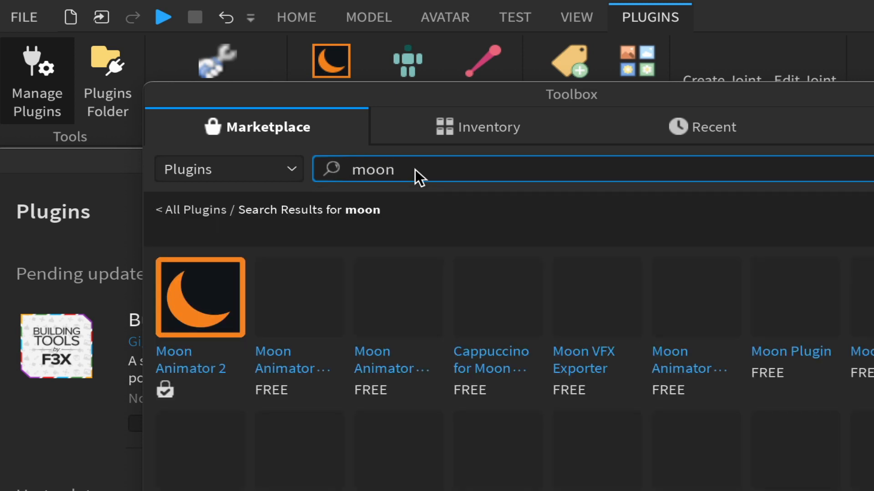
mouse_move(201, 323)
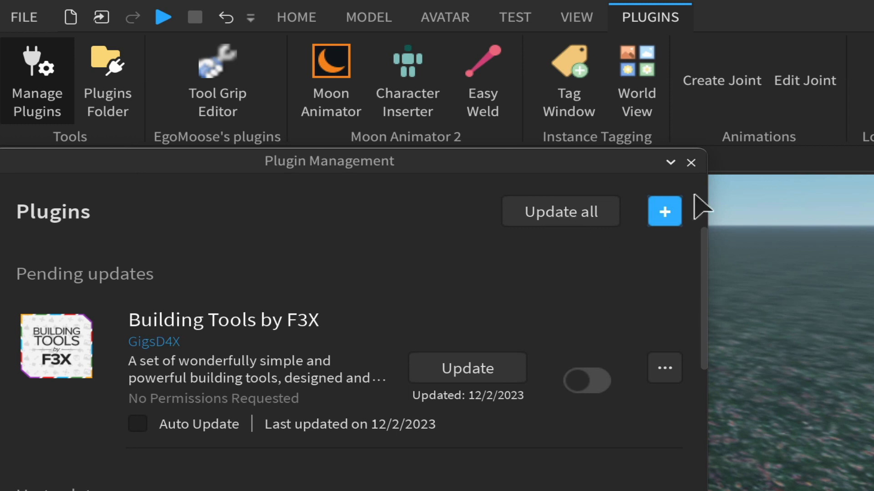
click(687, 164)
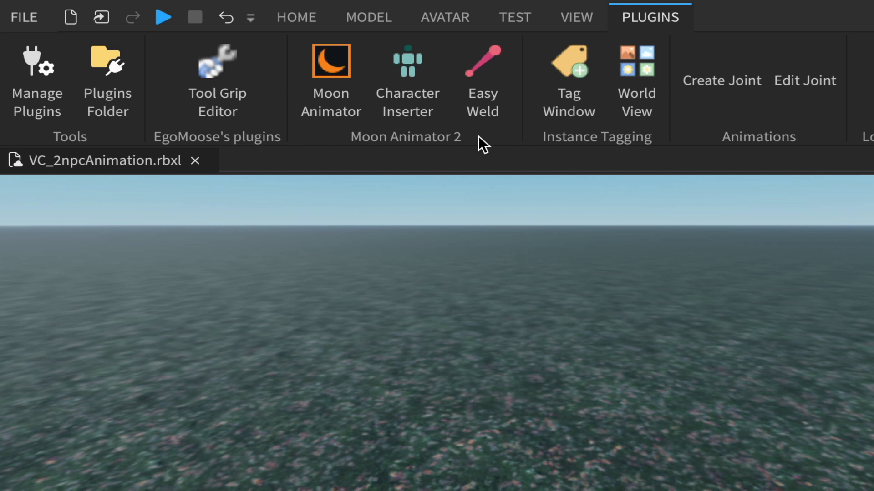
Step: Generate a masculine R15 Mesh Avatar (2016) rig and focus the camera on it
click(449, 18)
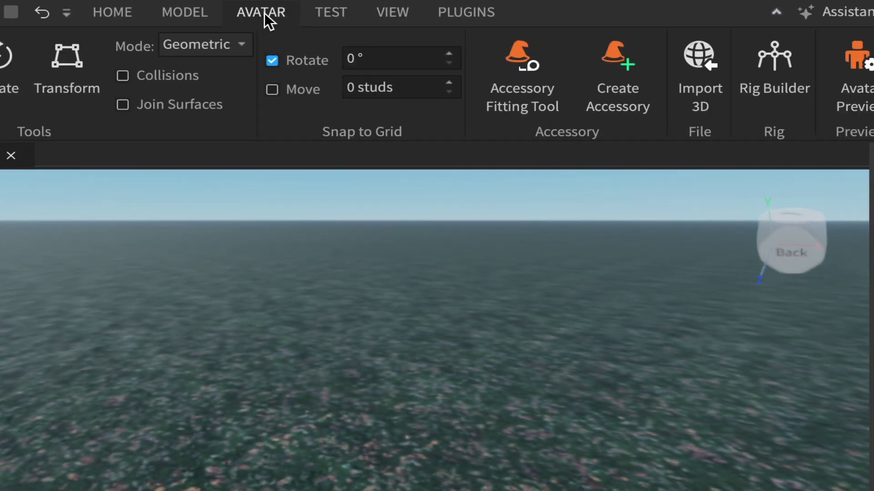
click(771, 67)
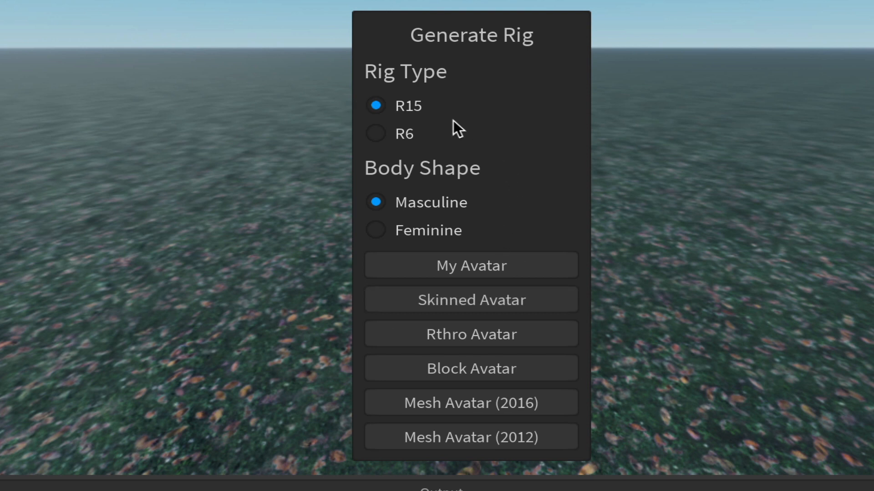
click(472, 412)
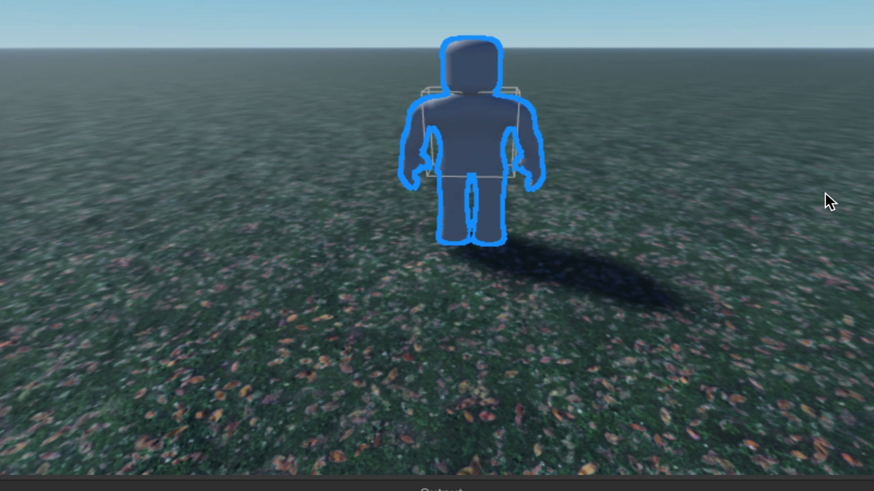
key(f)
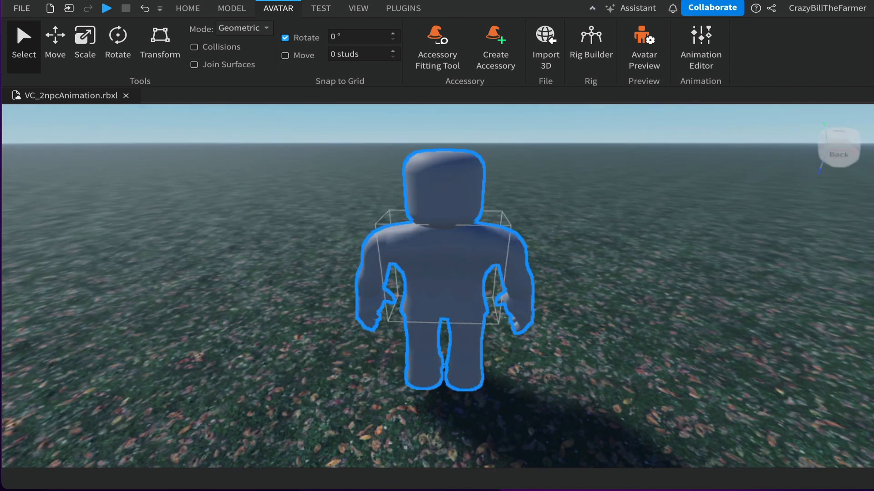
Step: Show the Explorer and rotate the rig half a turn so its face points at the camera
click(359, 9)
click(28, 43)
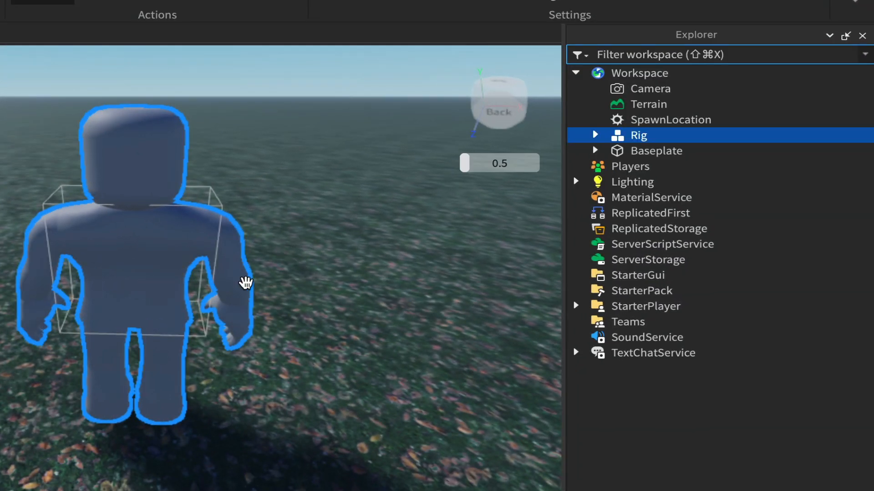
key(super+r)
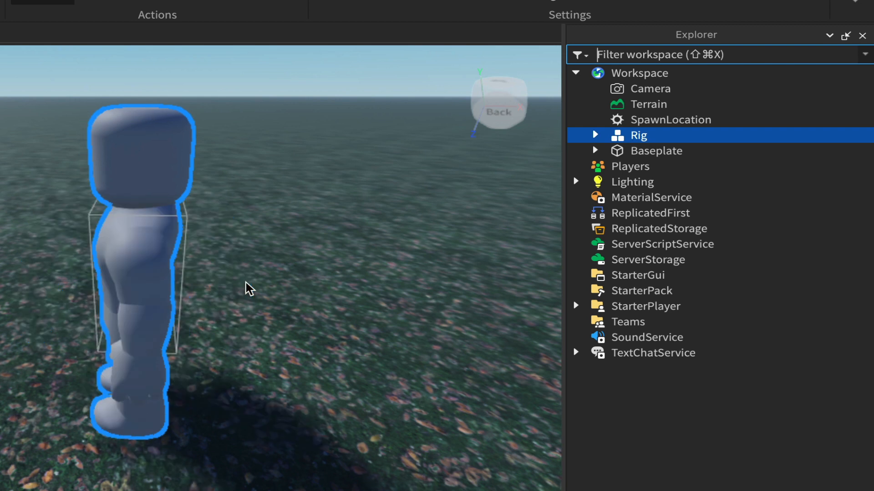
key(super+r)
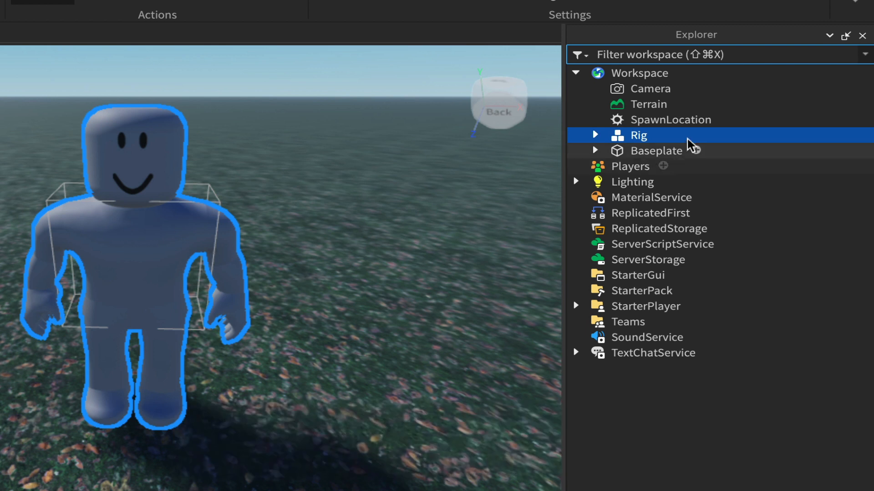
Step: Rename the Rig model in Workspace to npc1
double_click(639, 139)
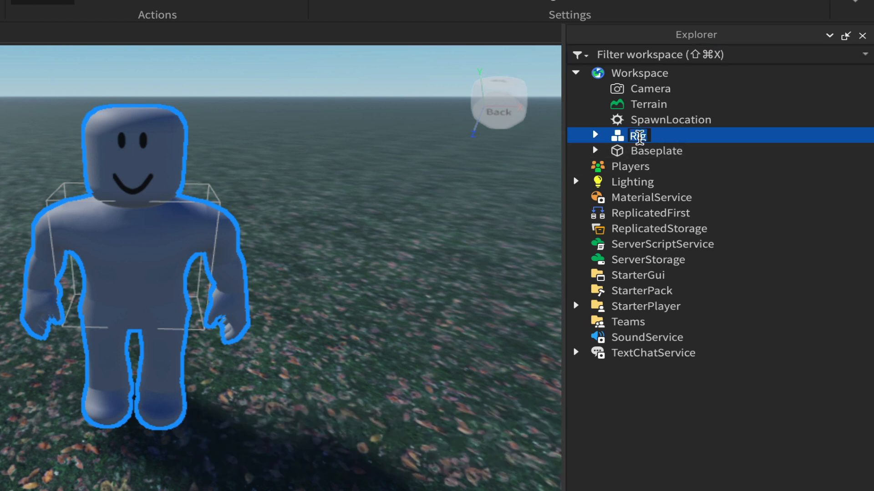
text(npc1)
key(Return)
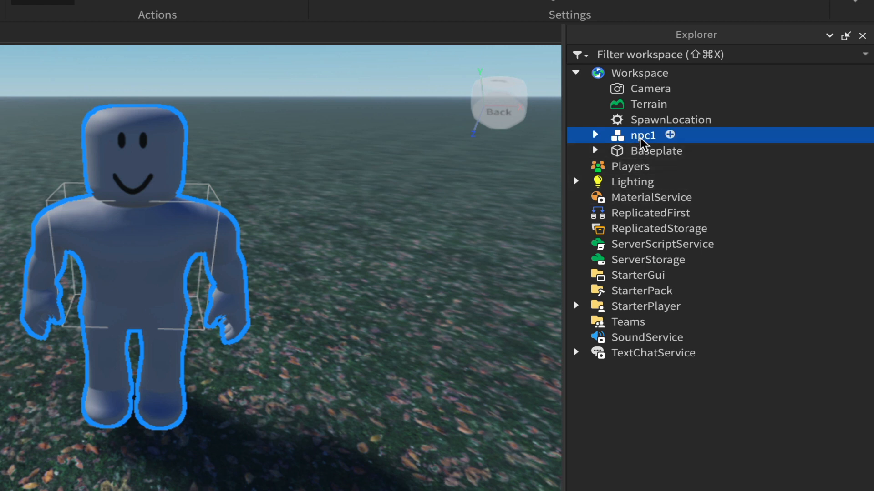
Step: Duplicate npc1 and move the copy about 3.46 studs sideways along the red axis, beside the original
right_click(642, 143)
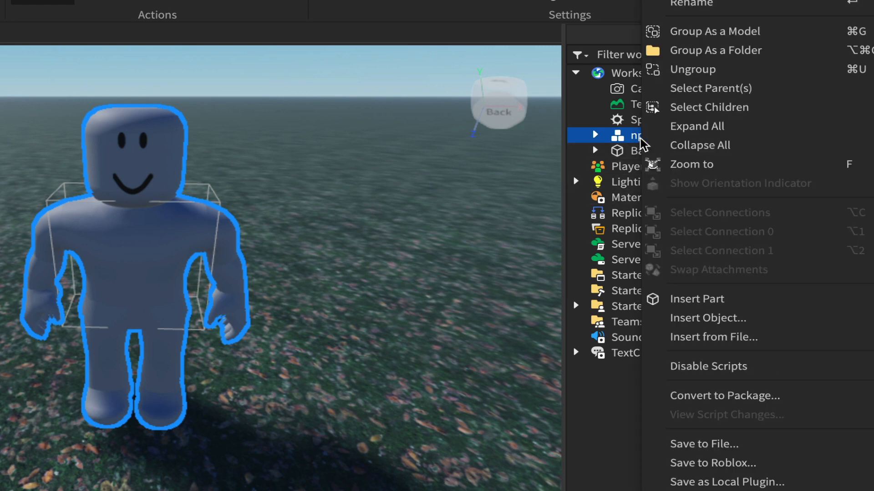
key(super+d)
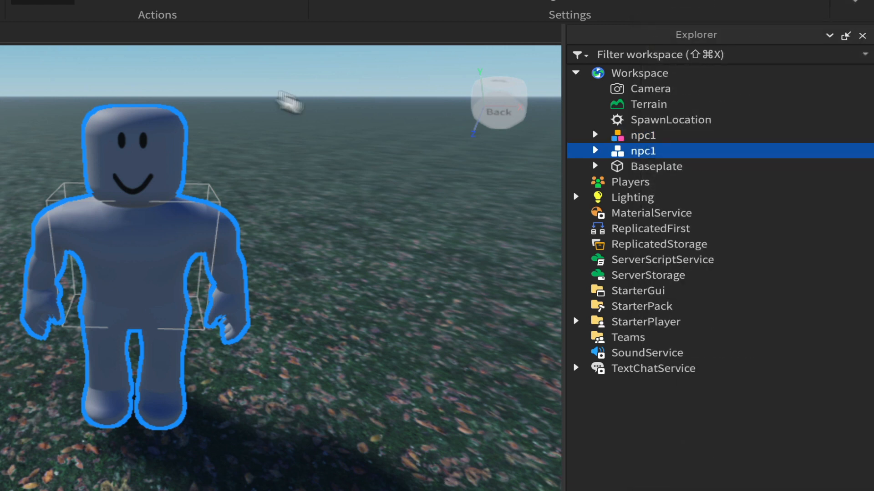
right_drag(290, 102, 289, 102)
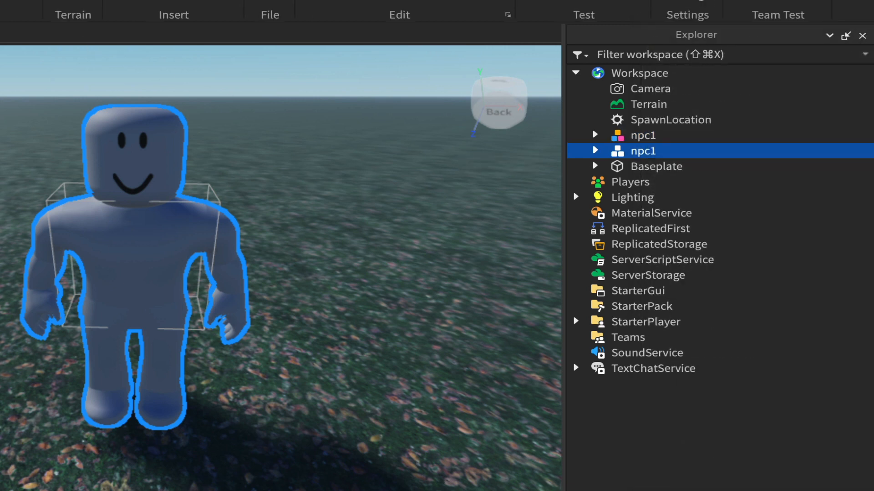
key(super+2)
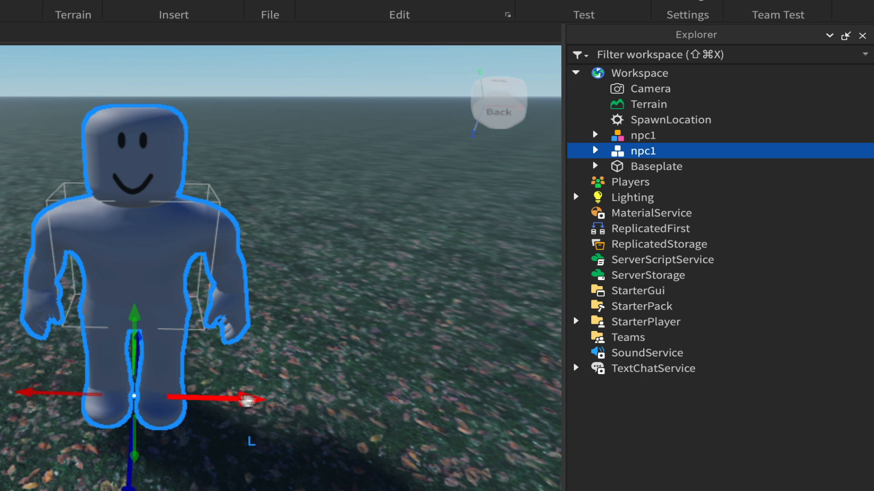
drag(247, 400, 438, 403)
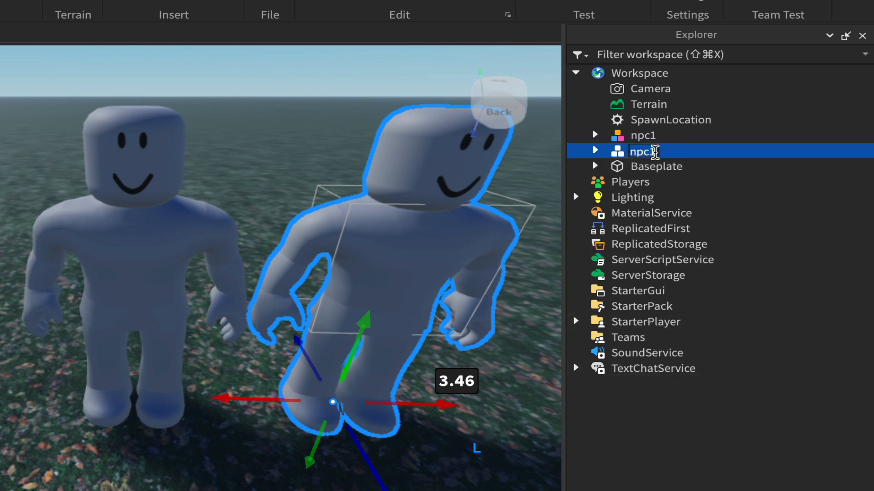
Step: Rename the duplicated character model to npc2
click(654, 151)
key(BackSpace)
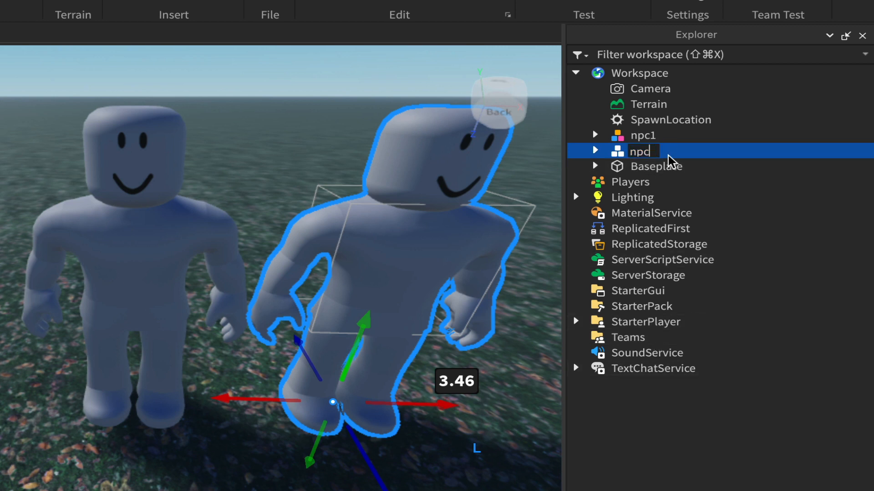
text(2)
key(Return)
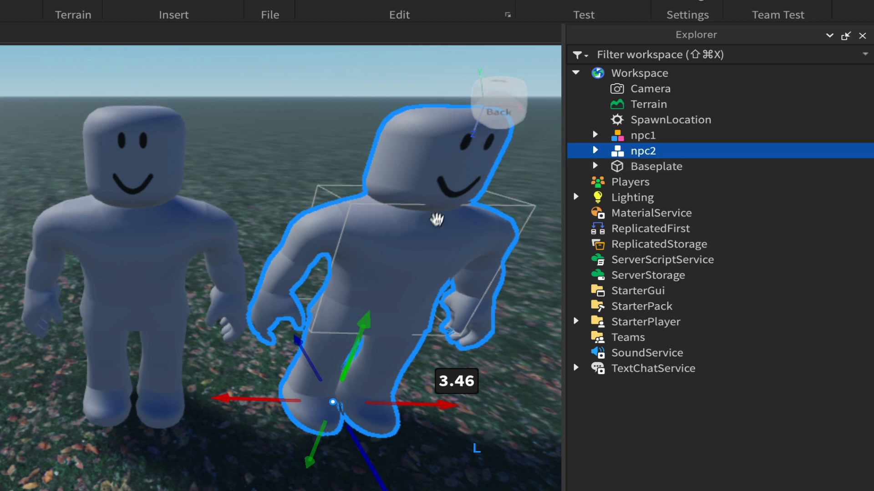
Step: Rotate npc1 and npc2 to face each other and move npc2 about 0.536 studs closer to npc1
right_drag(439, 224, 437, 223)
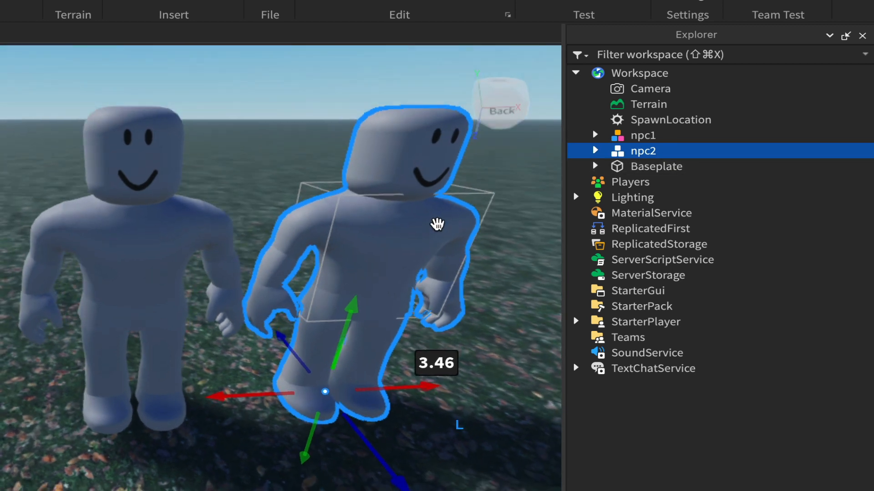
right_drag(437, 225, 437, 224)
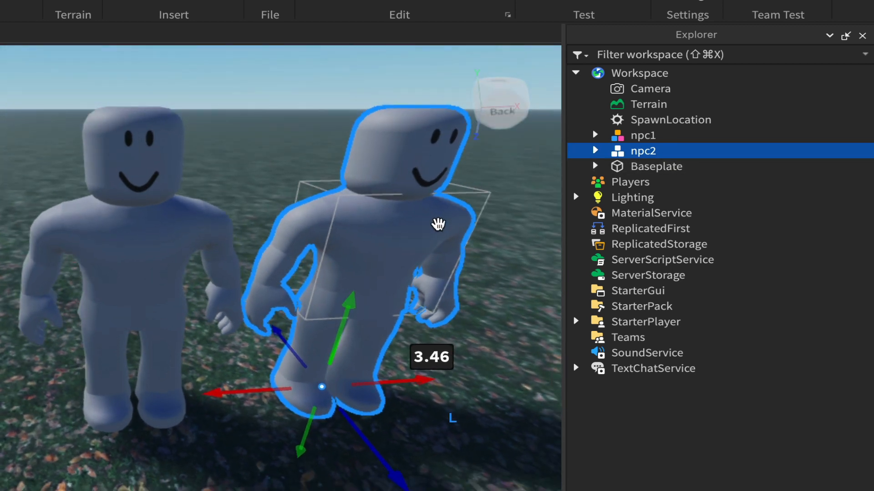
click(642, 136)
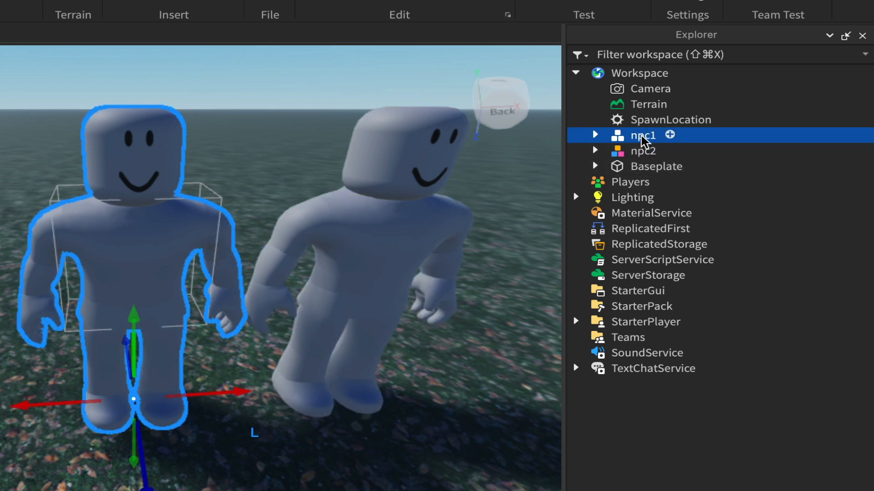
key(super+r)
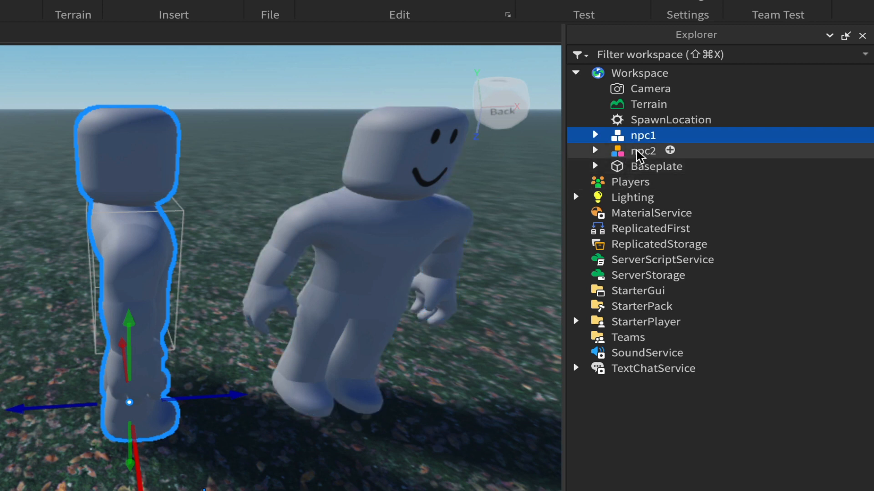
click(638, 152)
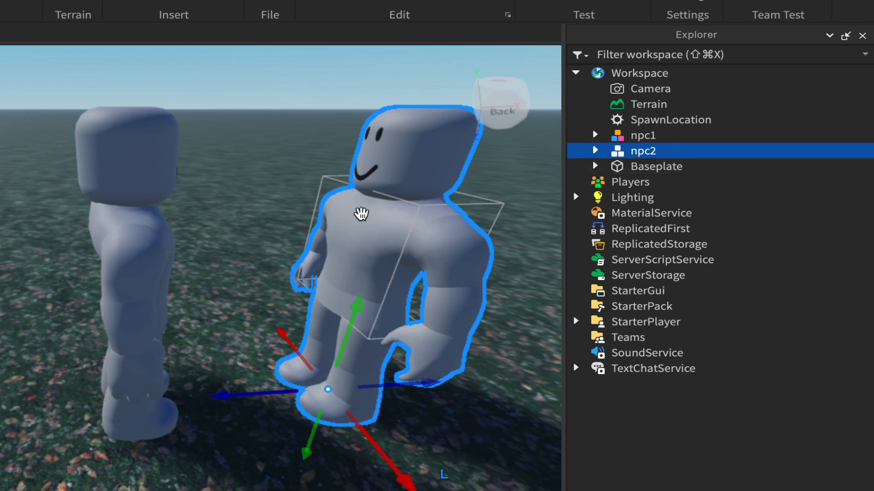
drag(242, 397, 213, 402)
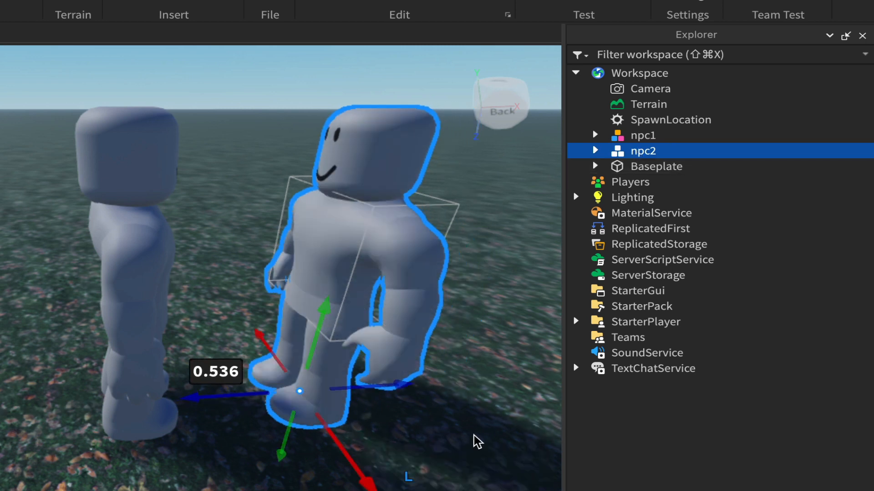
Step: Close the Explorer and deselect npc2, keeping both characters centred in the view
click(861, 36)
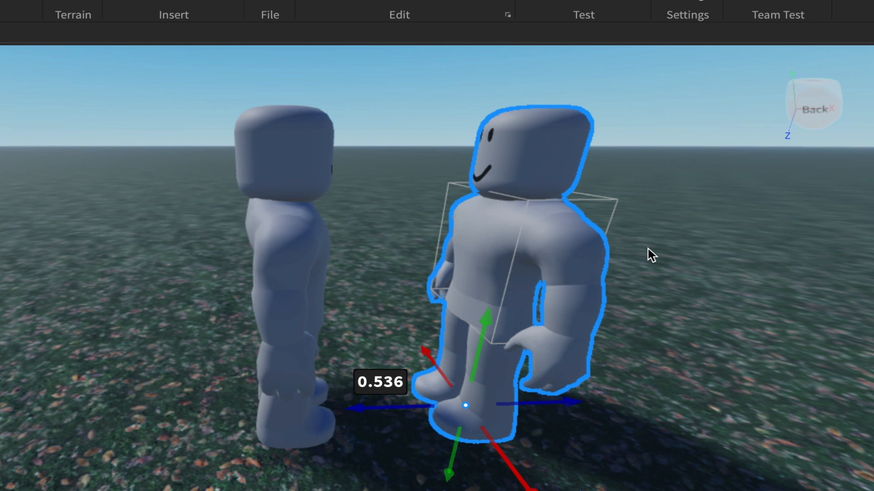
key(d)
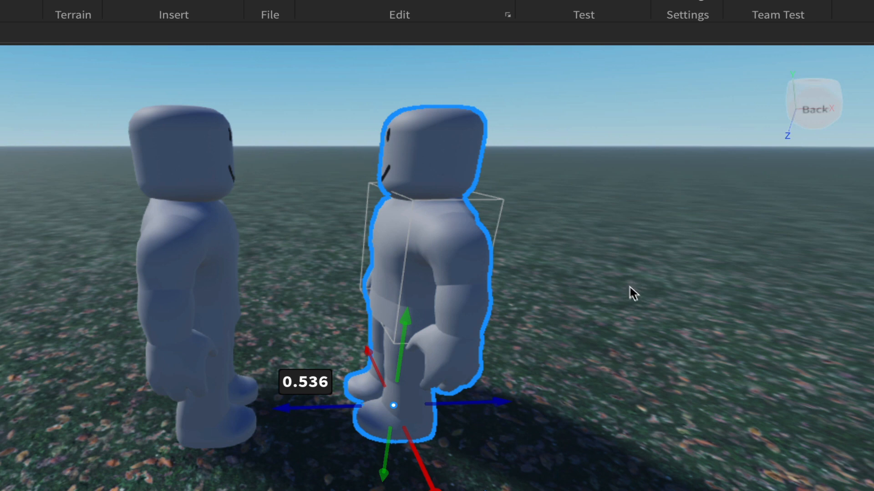
click(626, 311)
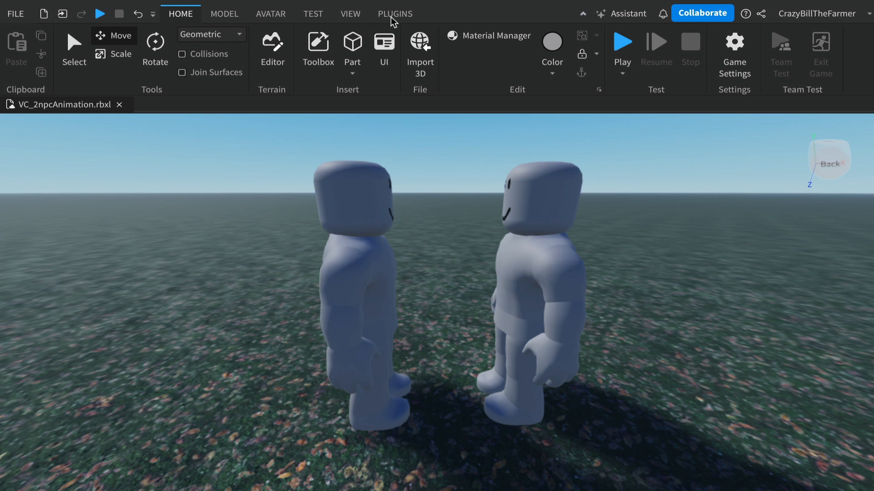
Step: Open the Moon Animator plugin and create a new Moon 2 animation file
click(392, 15)
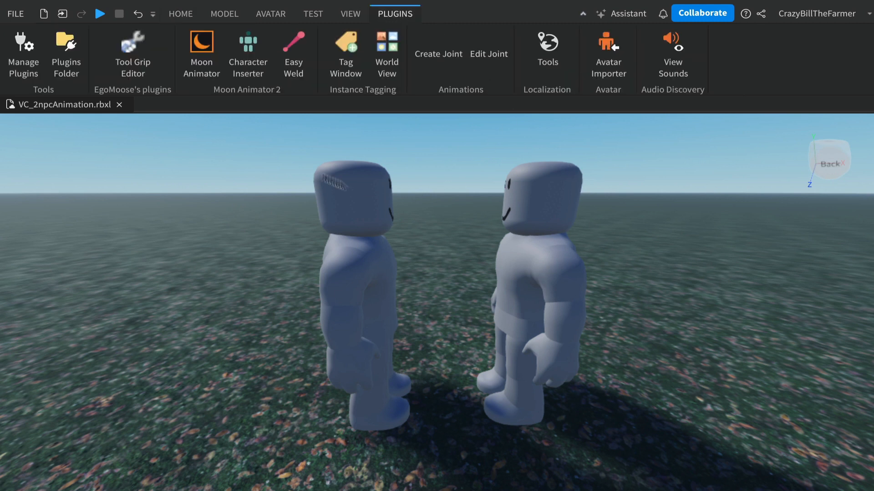
click(200, 43)
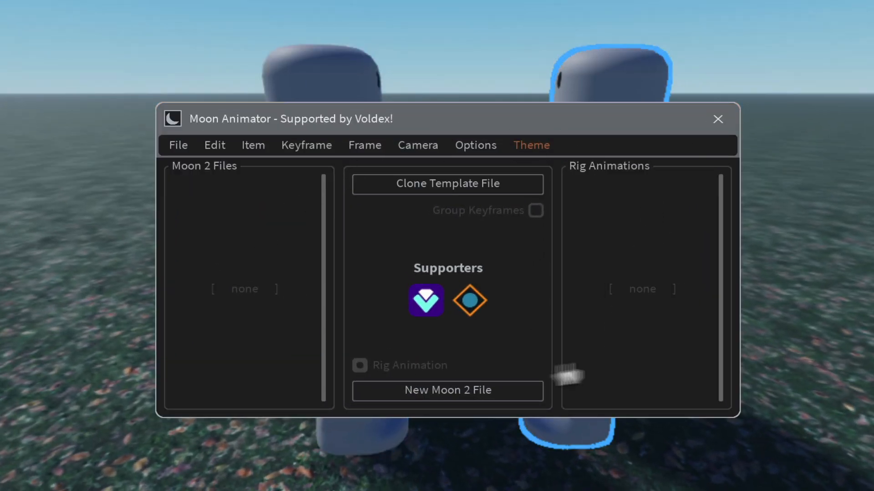
click(538, 149)
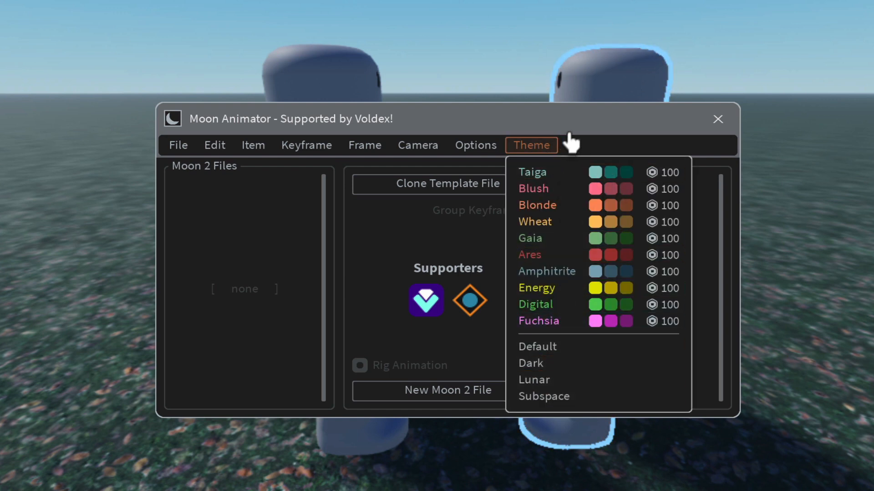
click(593, 133)
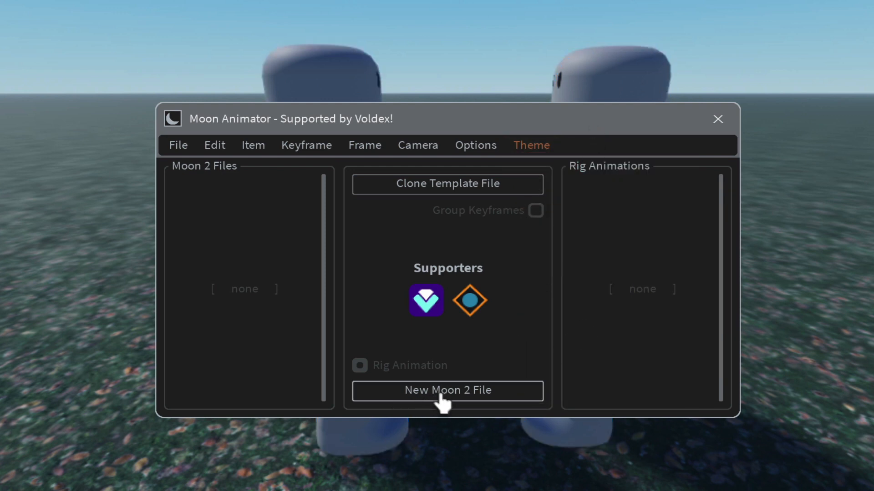
click(458, 392)
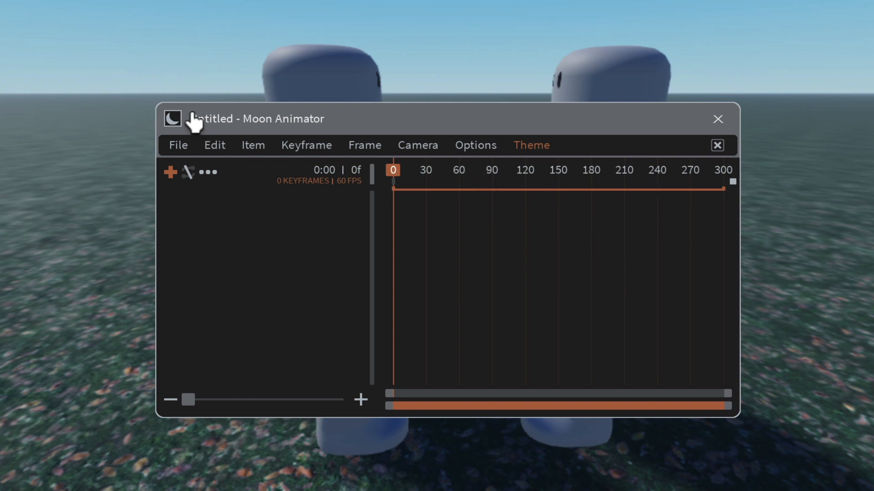
Step: Save the new animation file under the name 2npcAnimation
click(178, 145)
click(187, 171)
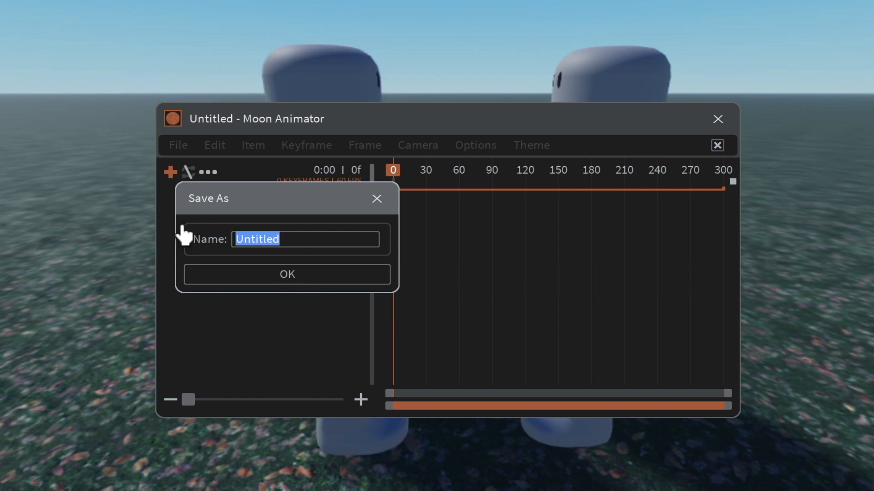
text(2npcAnimation)
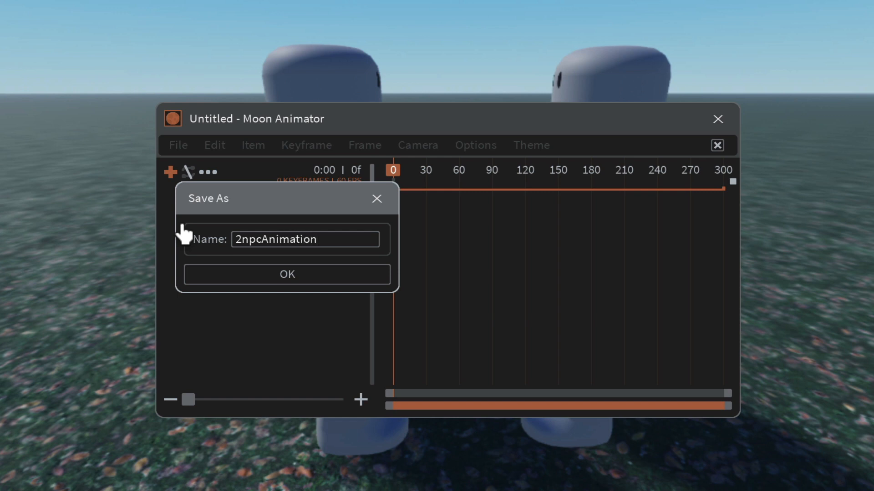
click(285, 281)
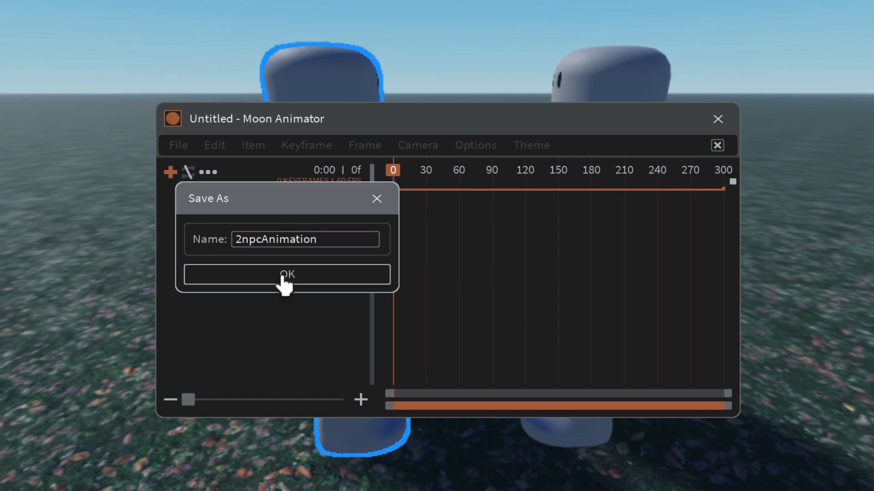
click(283, 278)
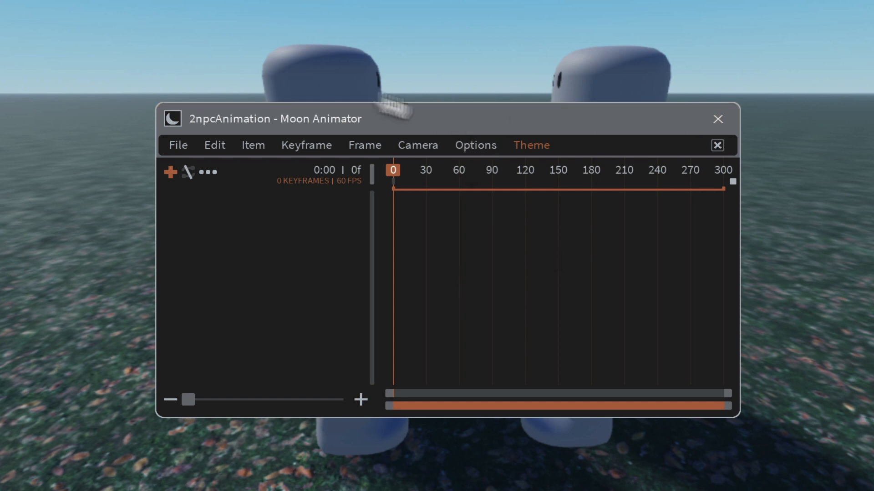
Step: Add npc1 and npc2 to the animation as Rig items and collapse both of their track lists
click(171, 174)
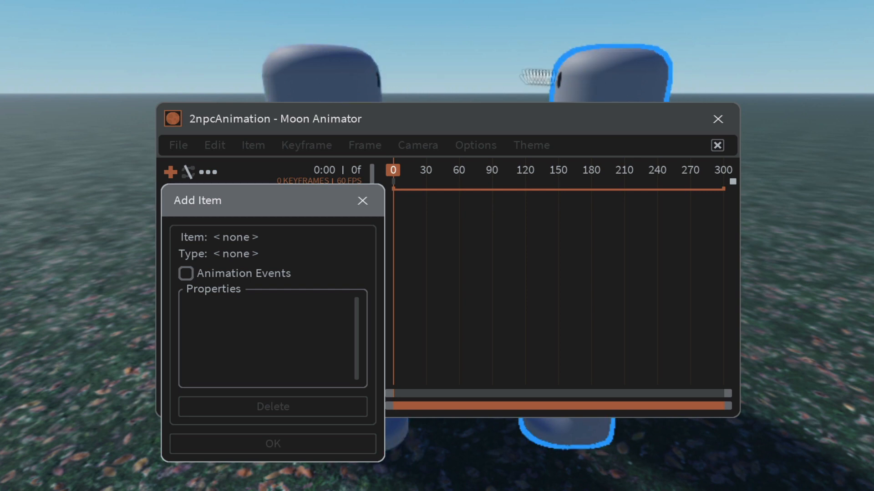
click(319, 80)
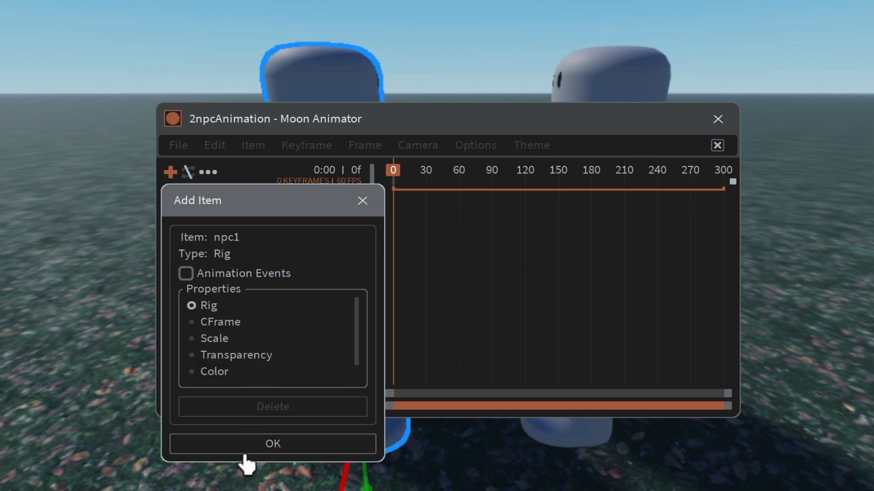
click(273, 444)
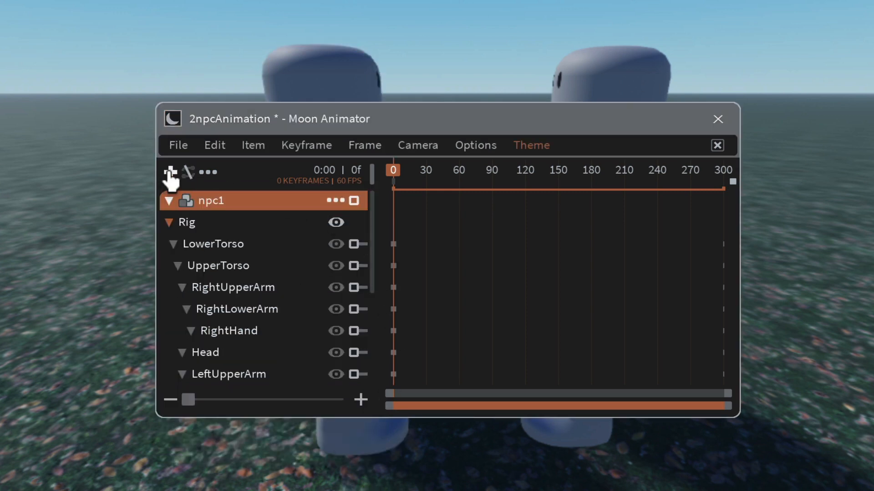
click(171, 173)
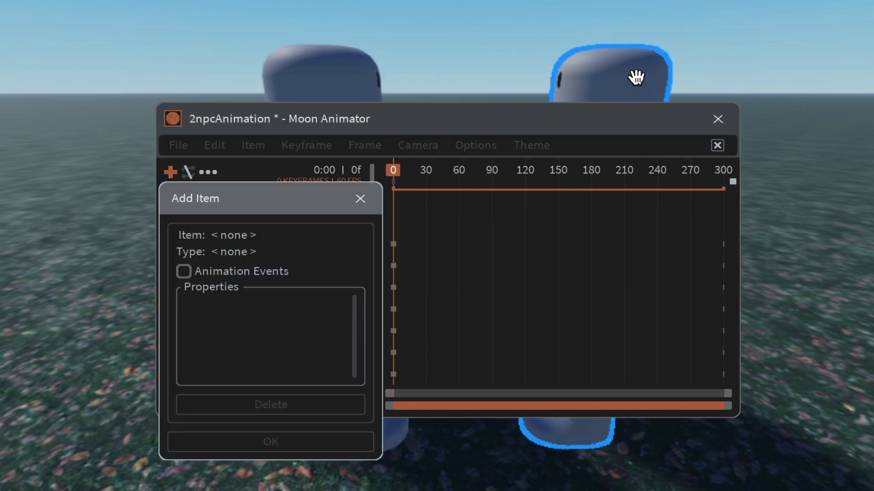
click(636, 77)
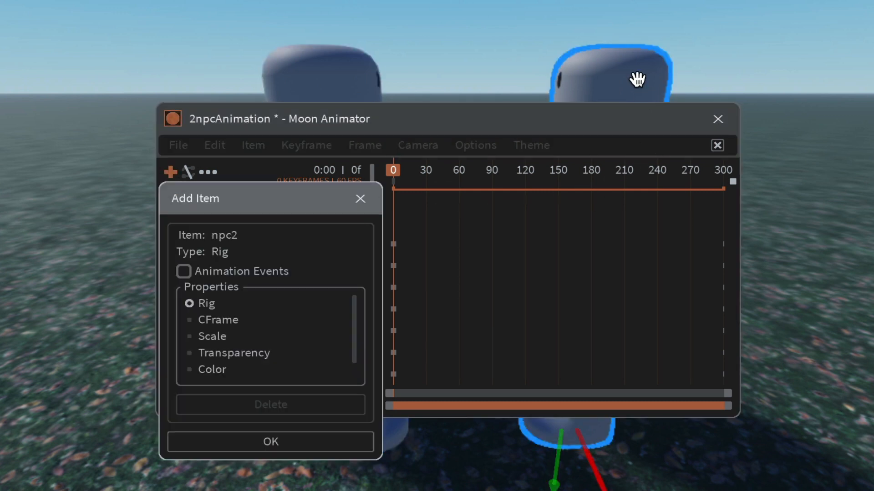
click(271, 442)
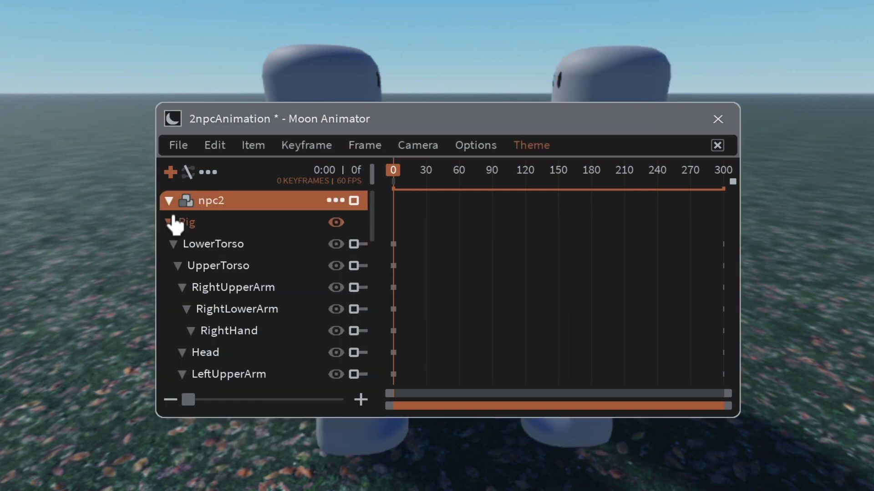
click(168, 202)
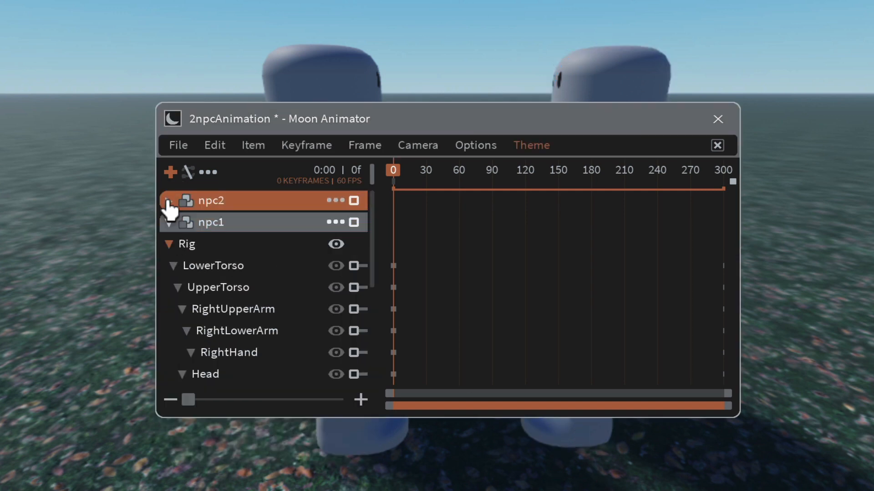
click(167, 223)
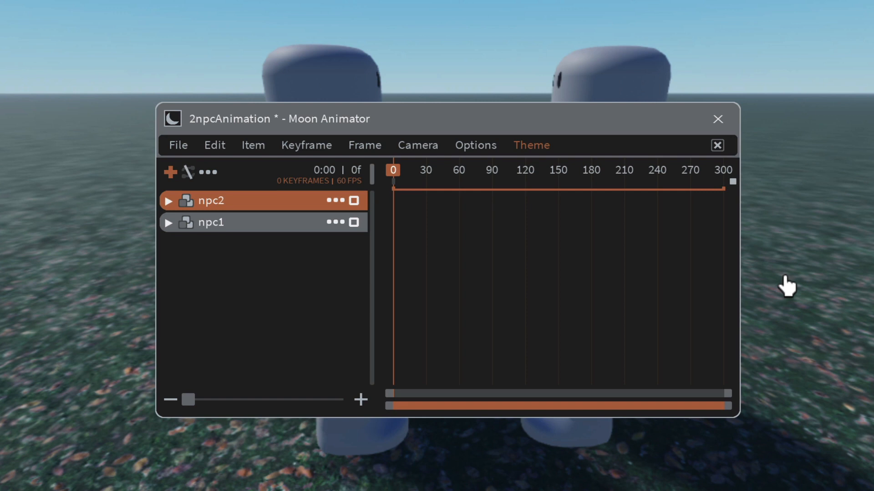
Step: Move the Moon Animator window clear of both characters and minimize the Studio ribbon
key(d)
key(d)
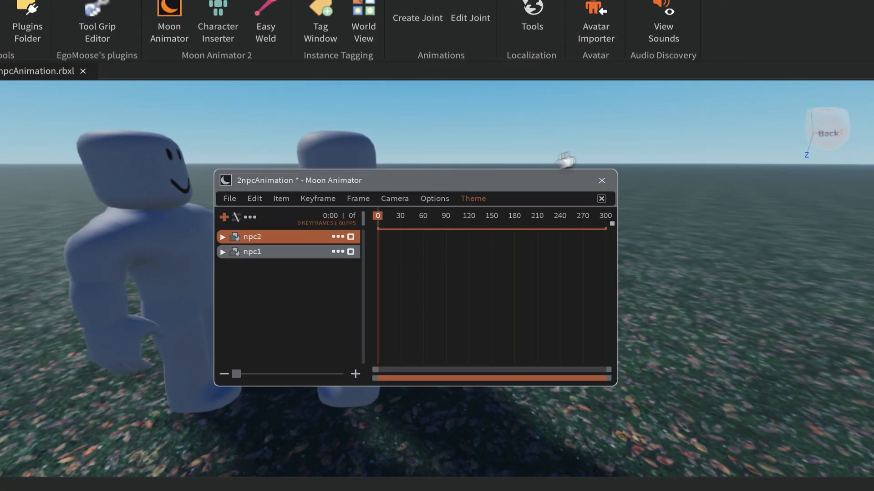
drag(476, 168, 774, 60)
drag(719, 92, 716, 97)
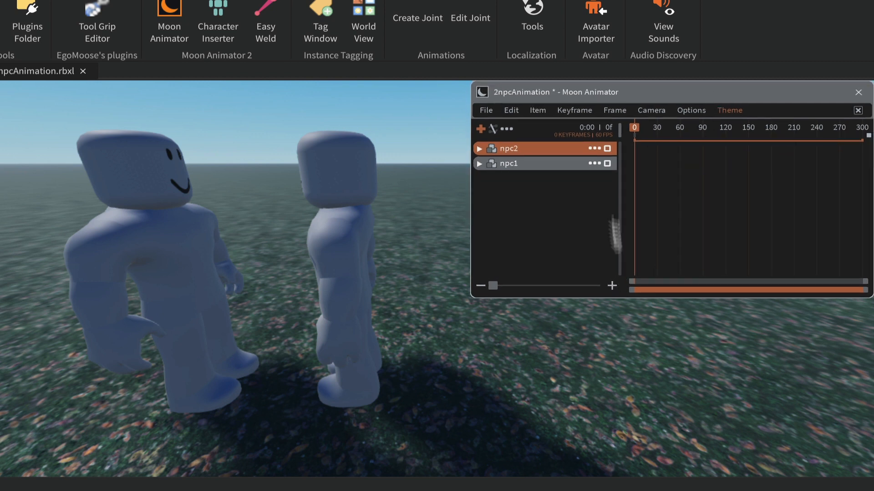
key(ctrl+F1)
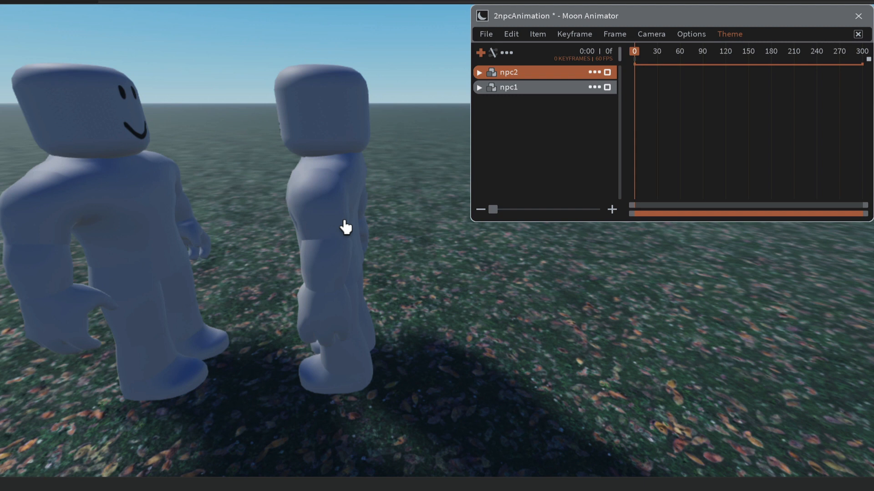
Step: Set the playhead to frame 30, expand npc1's rig tracks and select RightUpperArm for posing
click(658, 54)
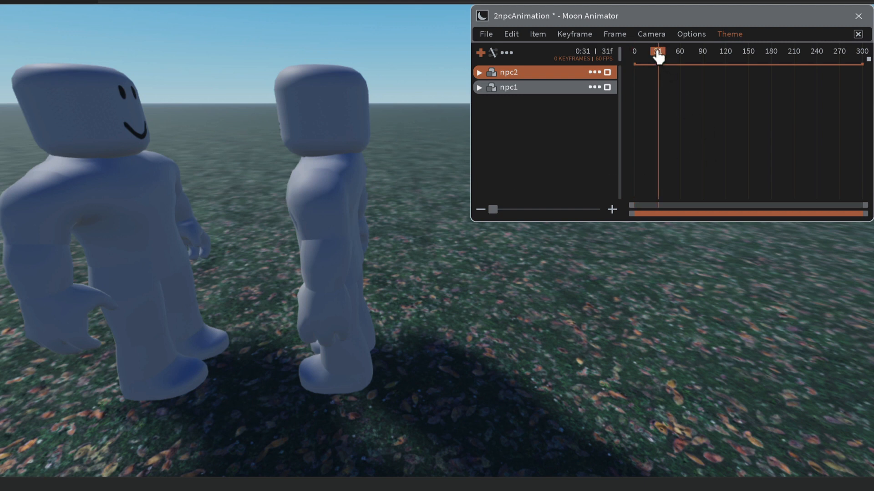
click(657, 53)
click(481, 89)
click(480, 87)
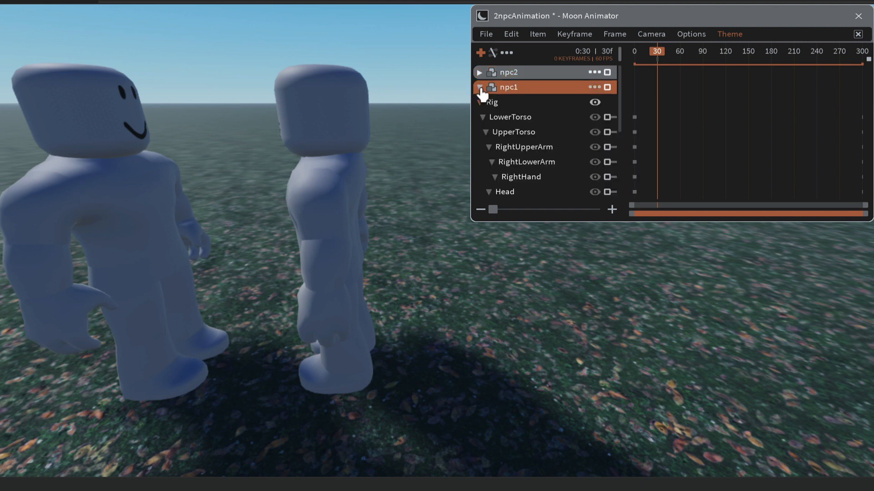
click(523, 147)
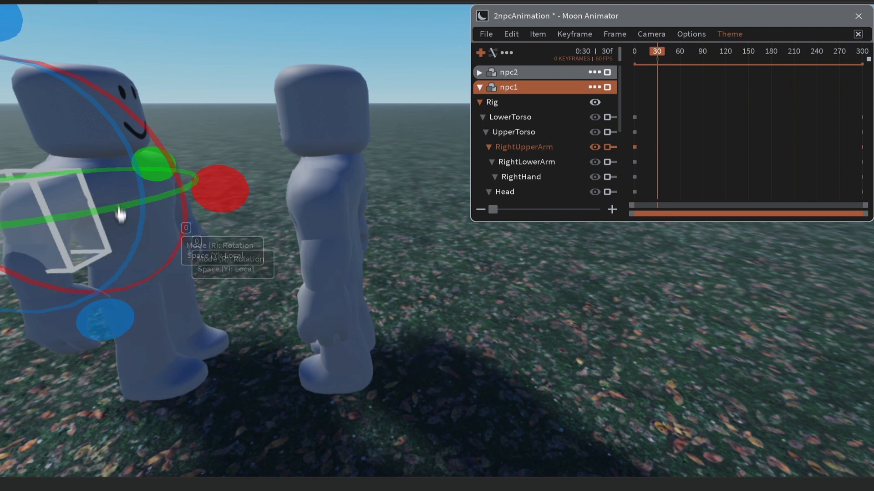
right_drag(450, 319, 452, 320)
key(d)
key(a)
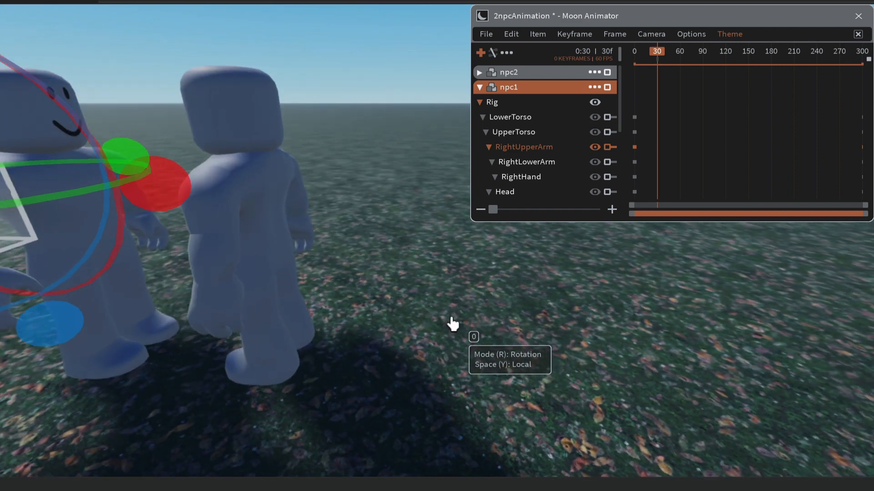
key(a)
key(d)
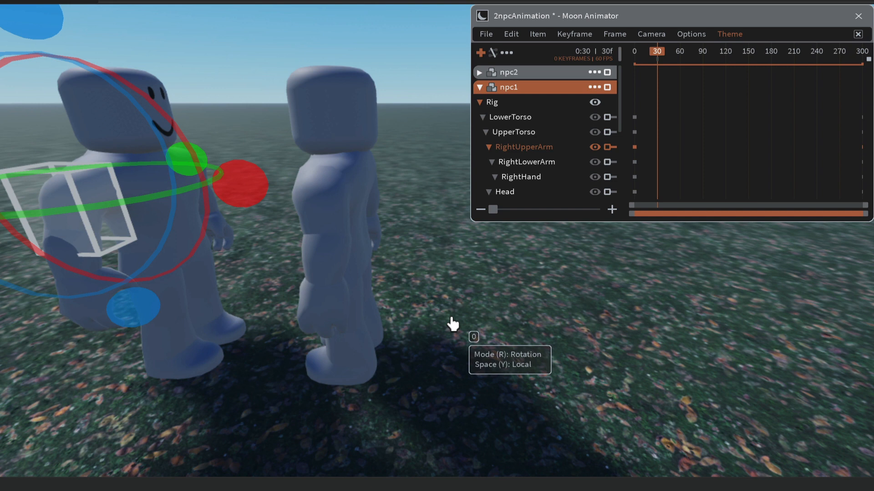
key(a)
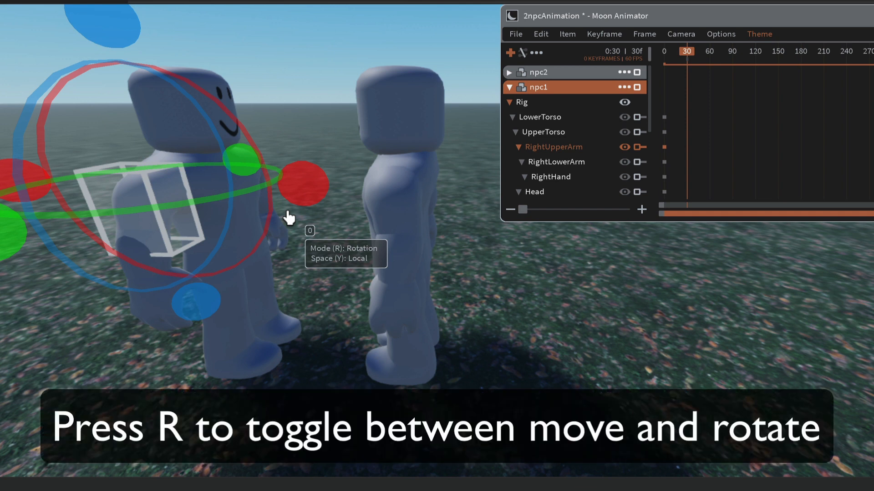
Step: Try moving npc1's right upper arm about 0.856 outward along its local red axis at frame 30, and undo the move
key(r)
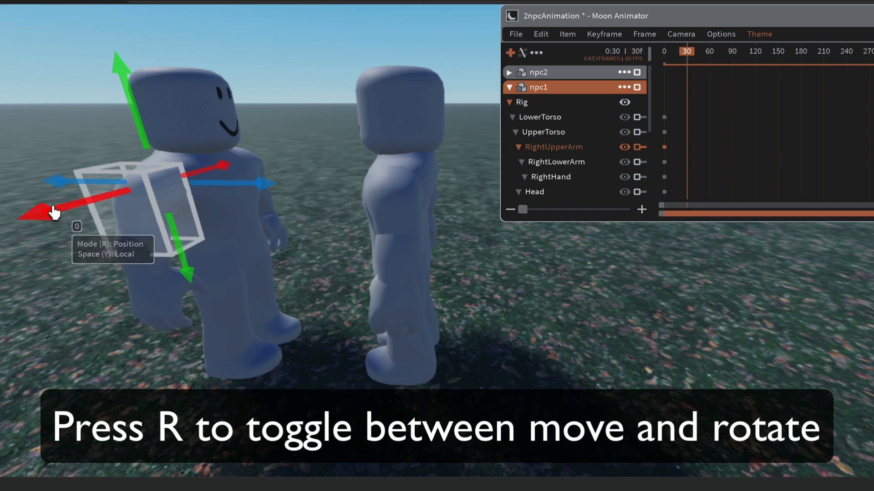
drag(53, 211, 1, 226)
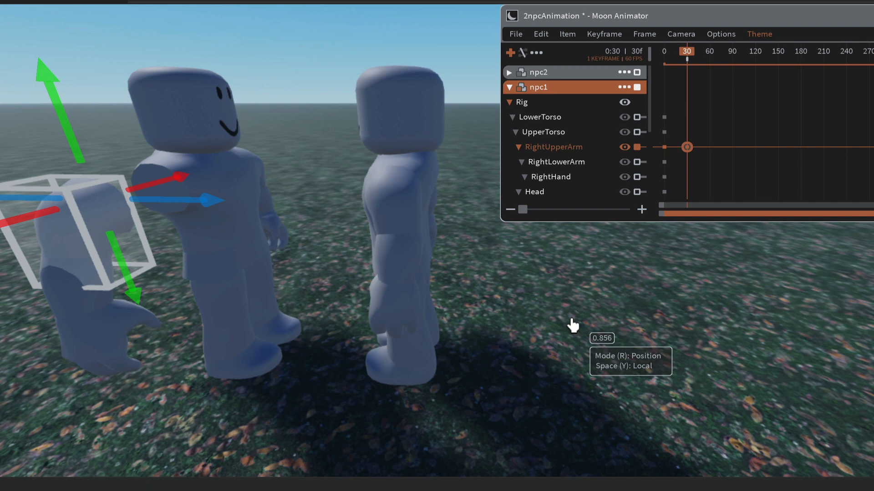
key(ctrl+z)
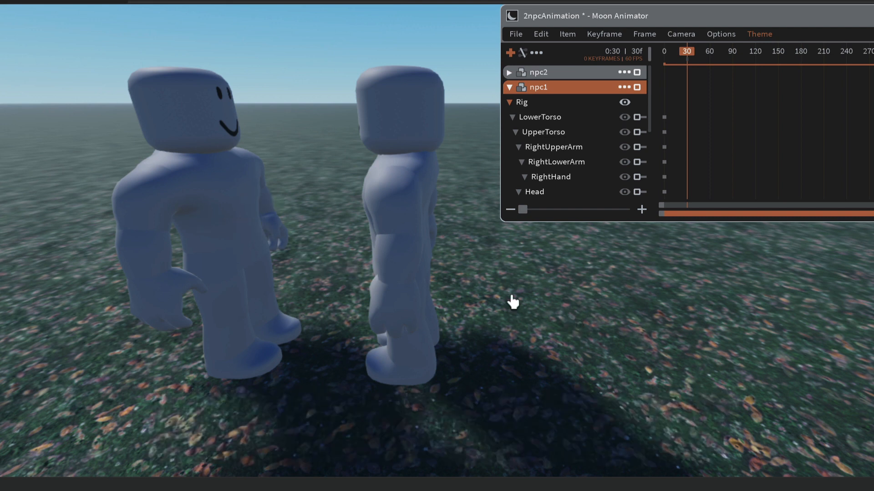
Step: Rotate npc1's right upper arm forward by about 102 degrees at frame 30 so it reaches towards npc2
click(551, 147)
key(r)
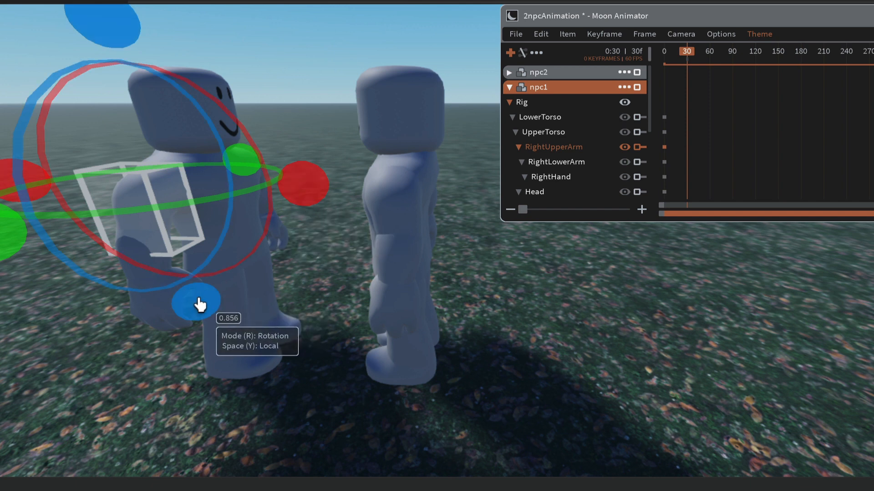
drag(313, 172, 107, 114)
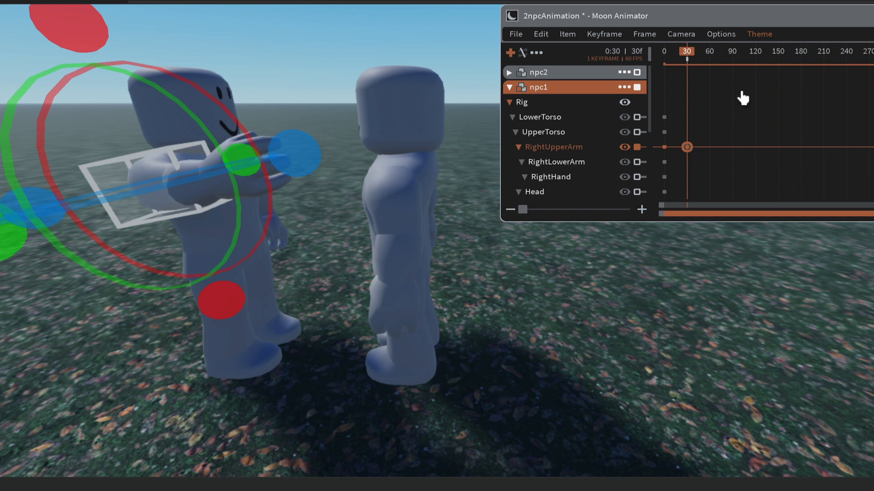
Step: Swing npc1's raised right upper arm inward at frame 61 and play the animation
click(710, 57)
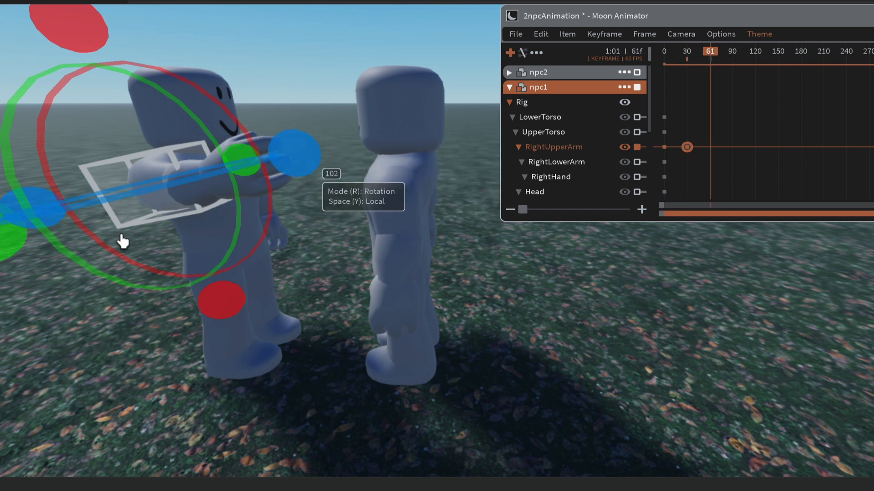
drag(38, 211, 16, 221)
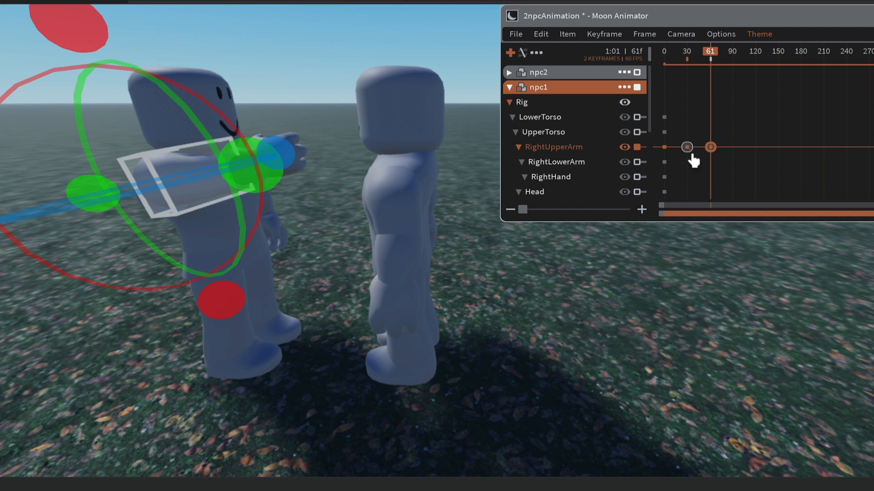
click(587, 325)
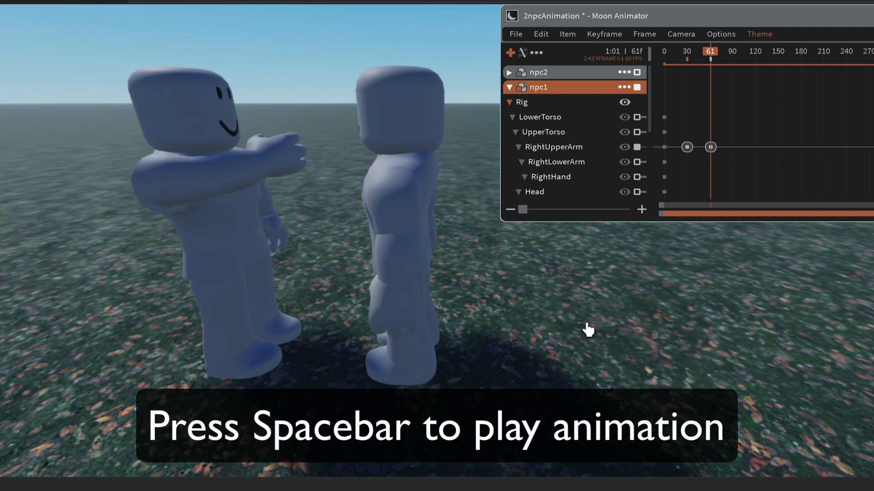
key(space)
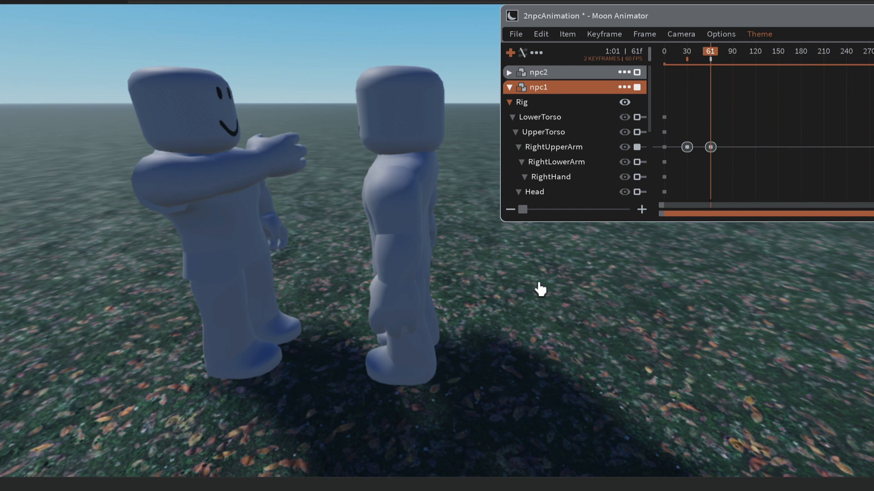
Step: Set the timeline size of the 2npcAnimation file to 1 in the animation settings
key(8)
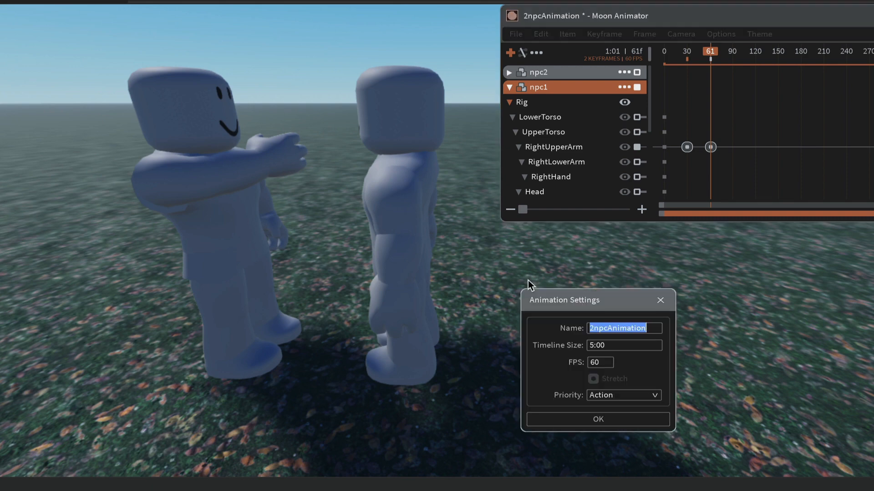
drag(618, 306, 440, 184)
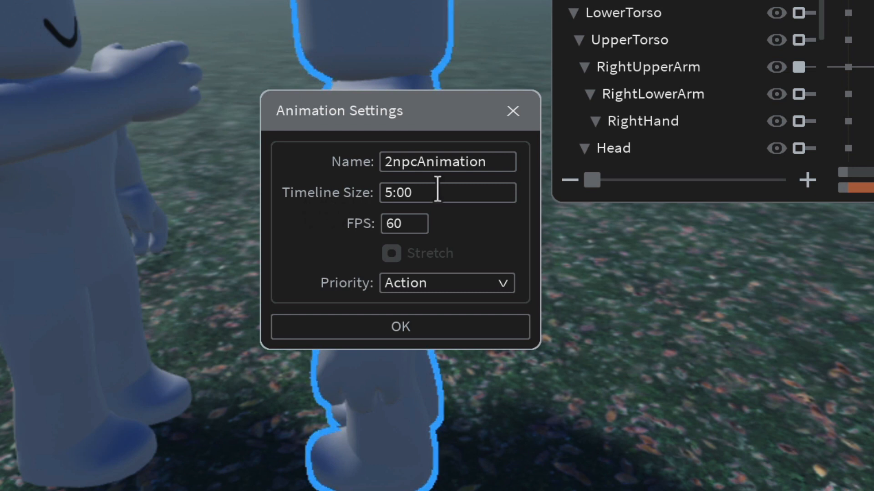
drag(437, 190, 269, 189)
text(1)
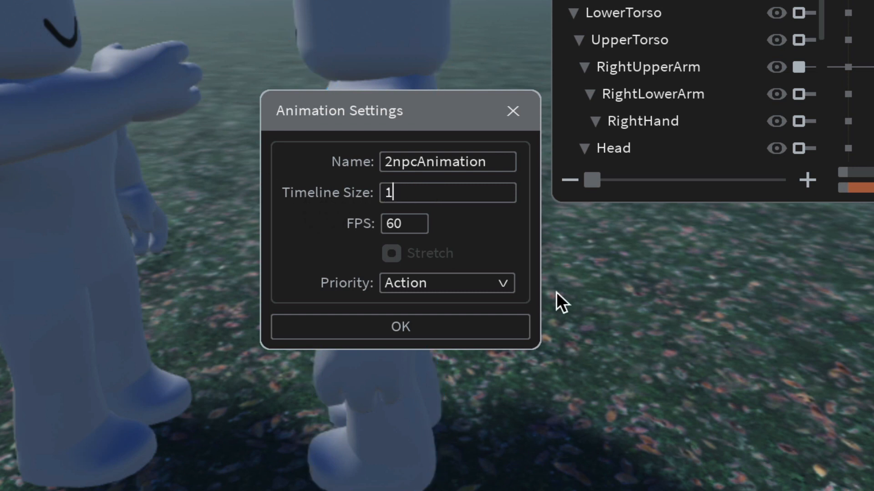
key(Return)
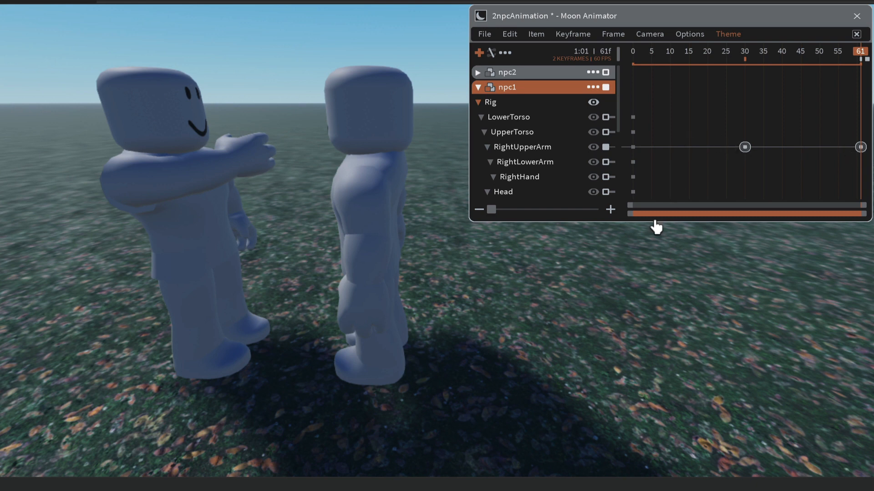
Step: Move npc1's RightUpperArm keyframe at frame 30 to frame 10 and play the animation
key(space)
key(space)
click(744, 147)
drag(744, 149, 669, 150)
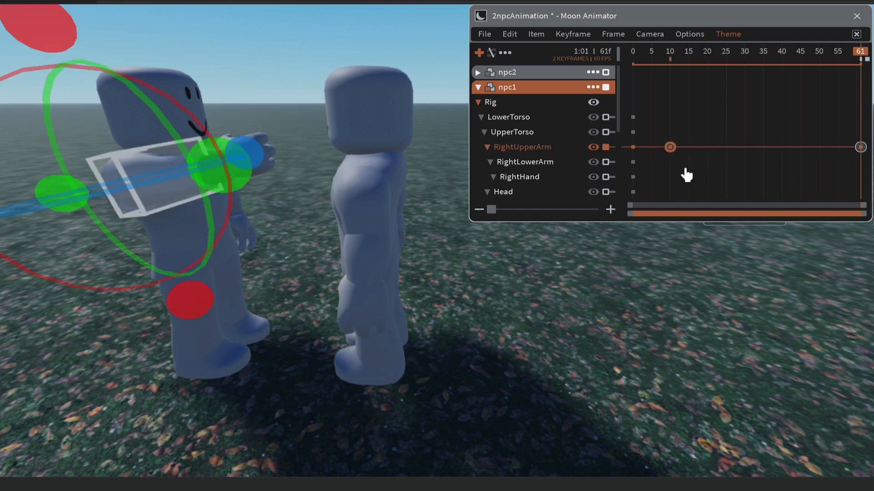
click(684, 170)
key(space)
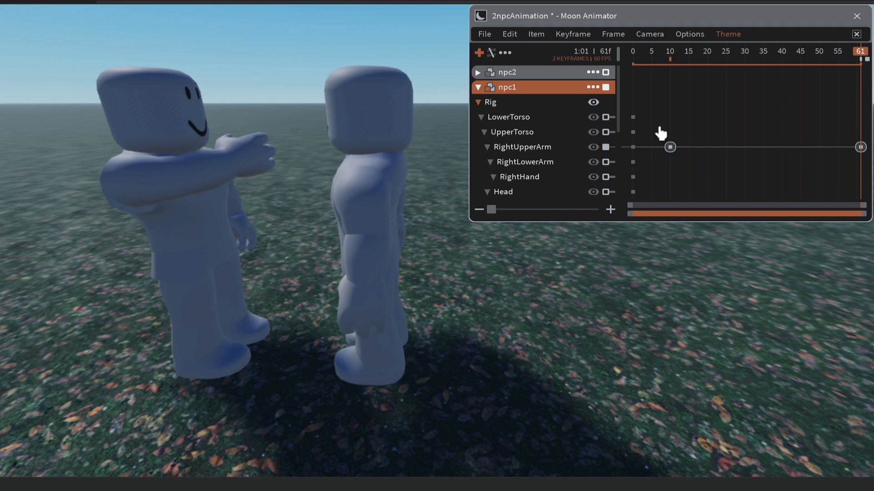
Step: Copy npc1's RightUpperArm keyframe at frame 10, paste it at frame 50 and play the animation
drag(660, 125, 683, 172)
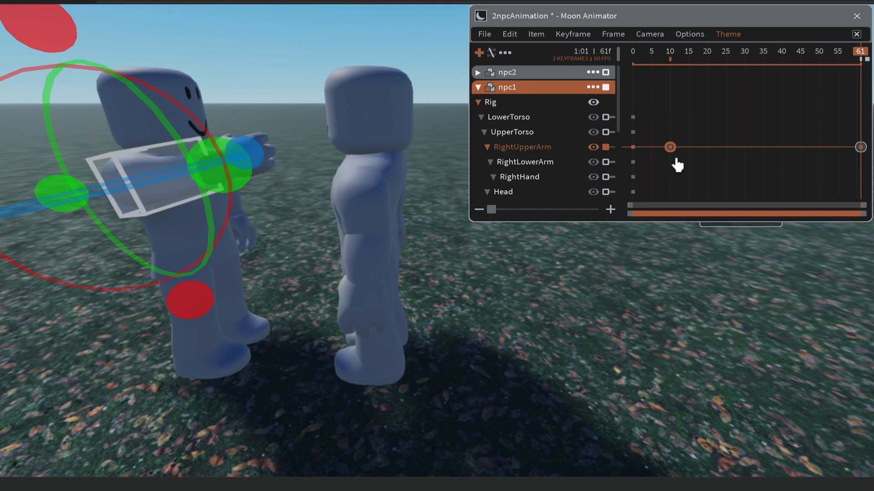
click(509, 35)
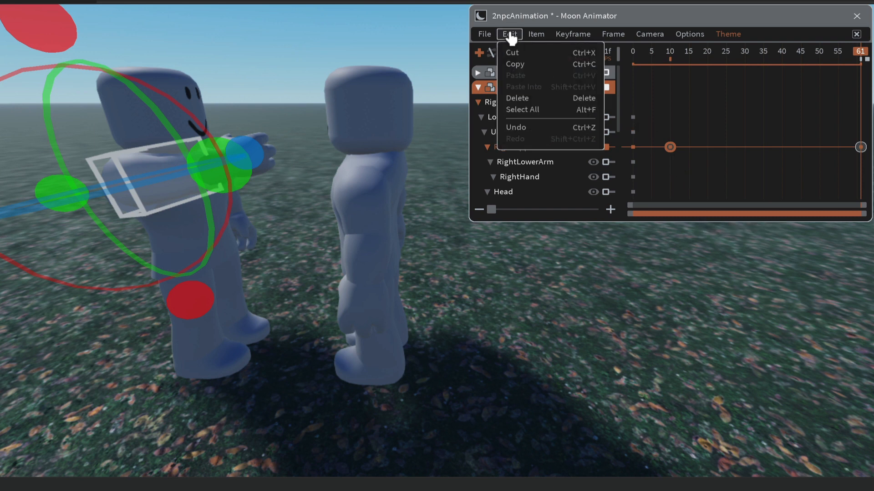
click(516, 67)
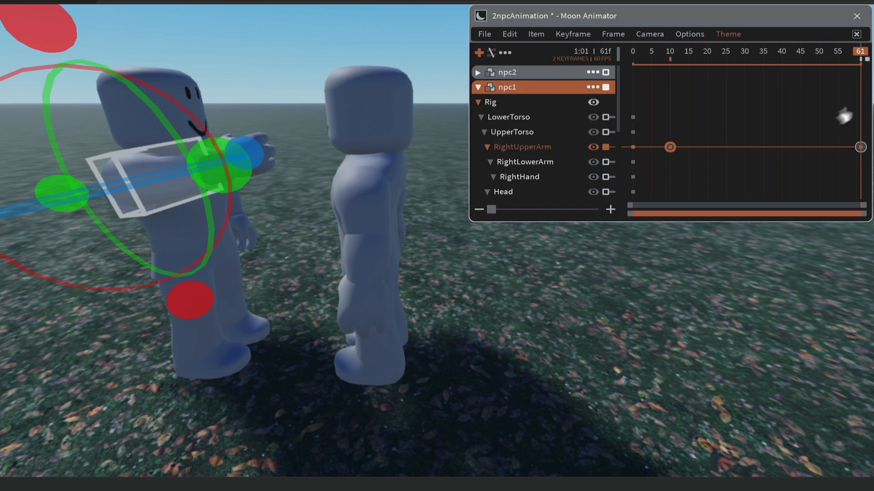
click(819, 54)
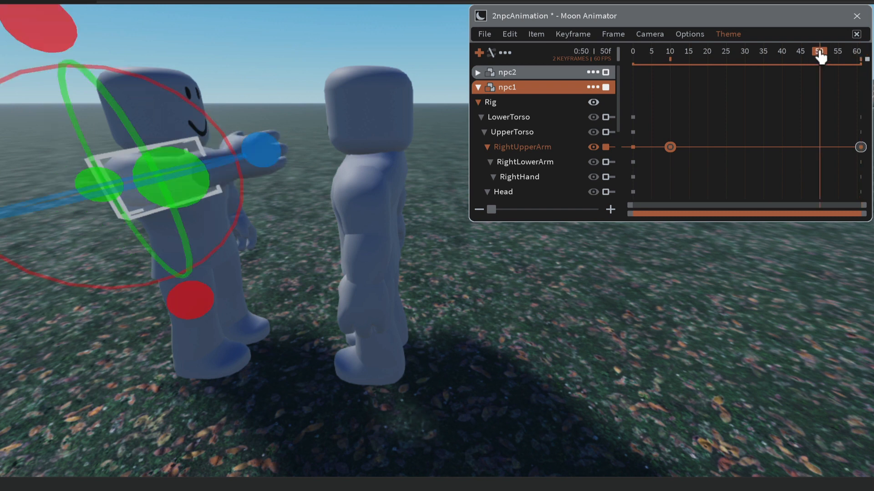
click(508, 34)
click(514, 77)
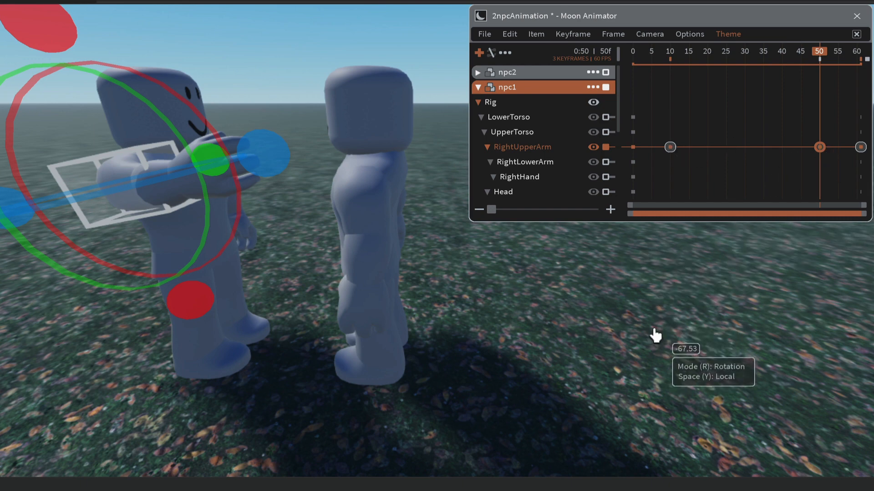
key(space)
key(space)
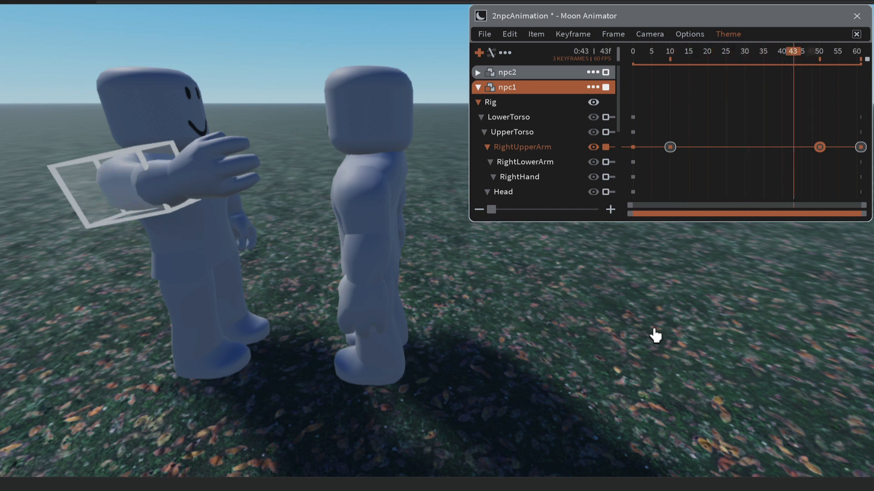
click(626, 302)
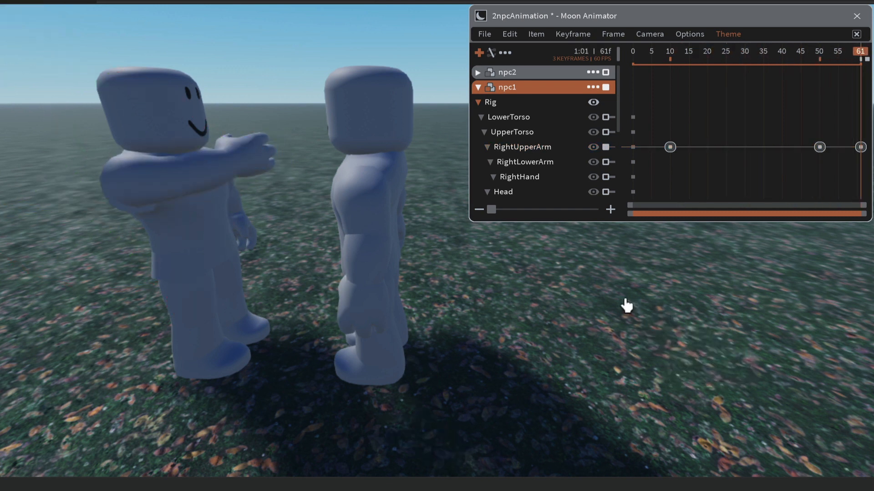
Step: Move npc1's pasted RightUpperArm keyframe to frame 55 and replay the animation
key(space)
key(space)
drag(821, 150, 846, 156)
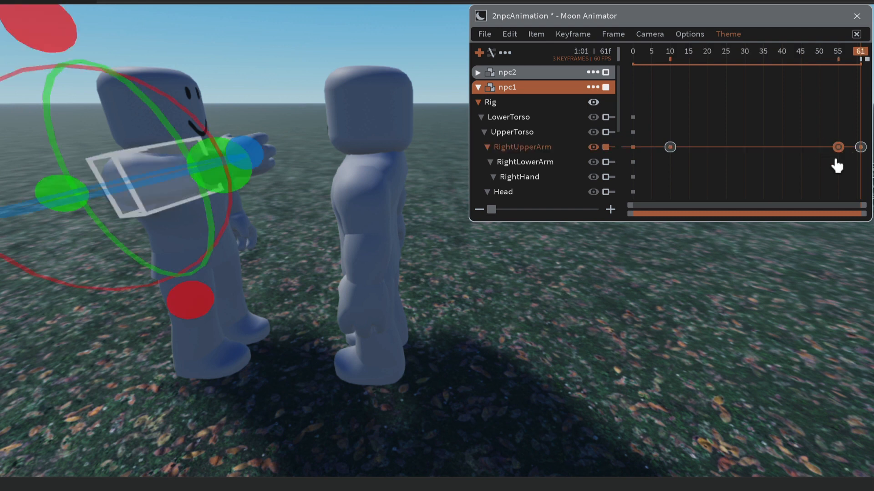
key(space)
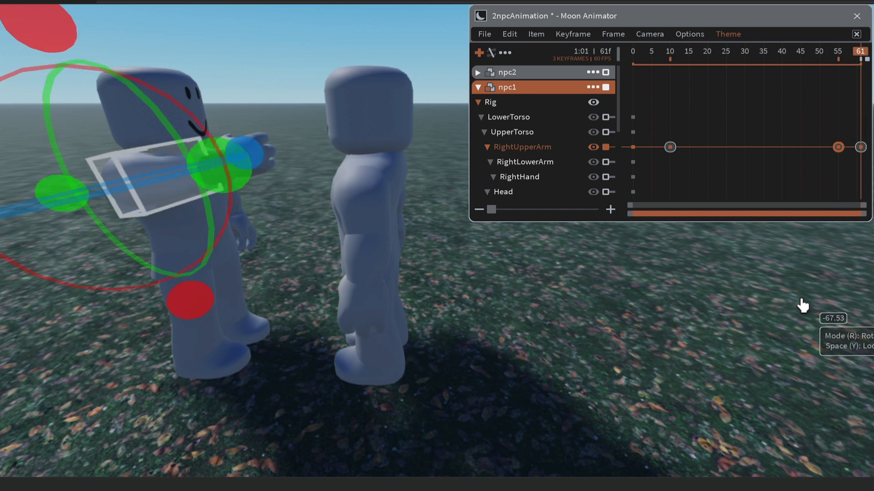
click(650, 354)
key(space)
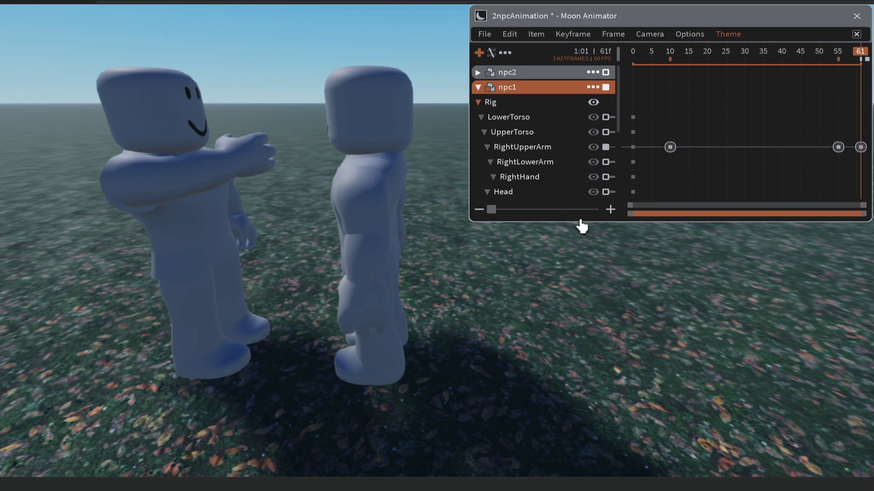
key(space)
Step: Save the animation file, then collapse npc1's tracks and expand npc2's rig tracks
click(482, 34)
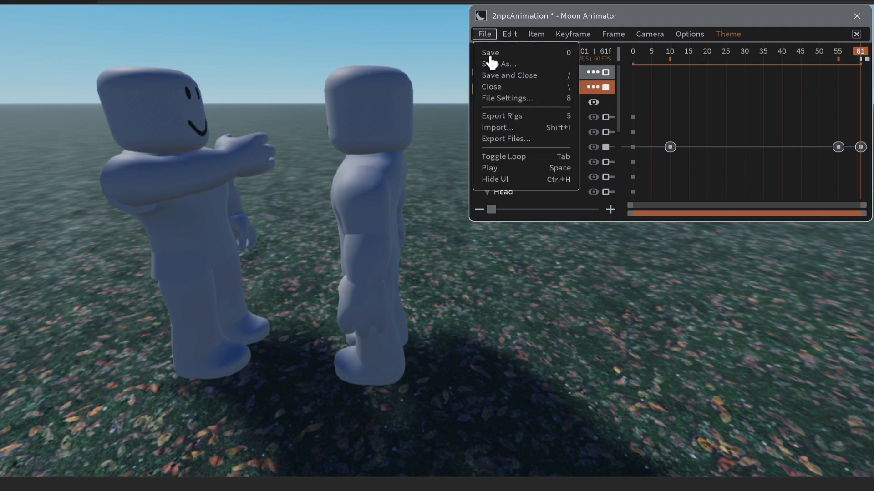
click(492, 55)
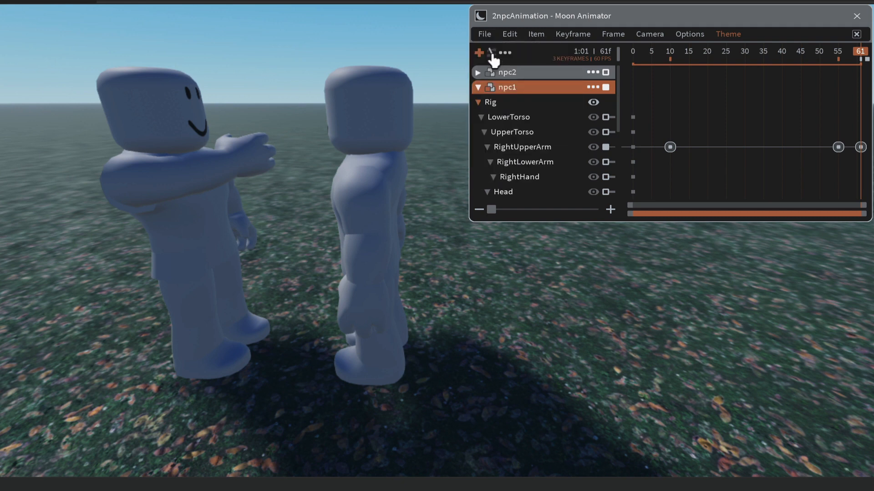
click(478, 89)
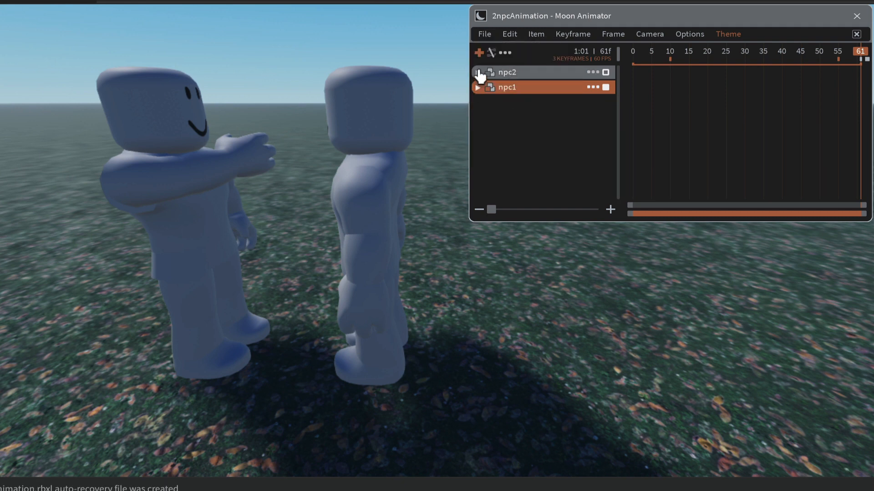
click(479, 73)
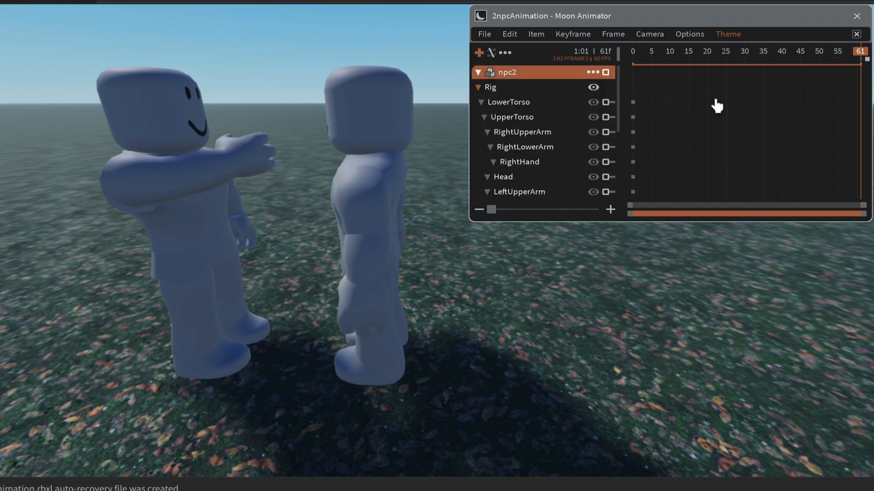
Step: Turn npc2's head sideways by about 55 degrees towards the camera at frame 11 and play the animation
click(500, 177)
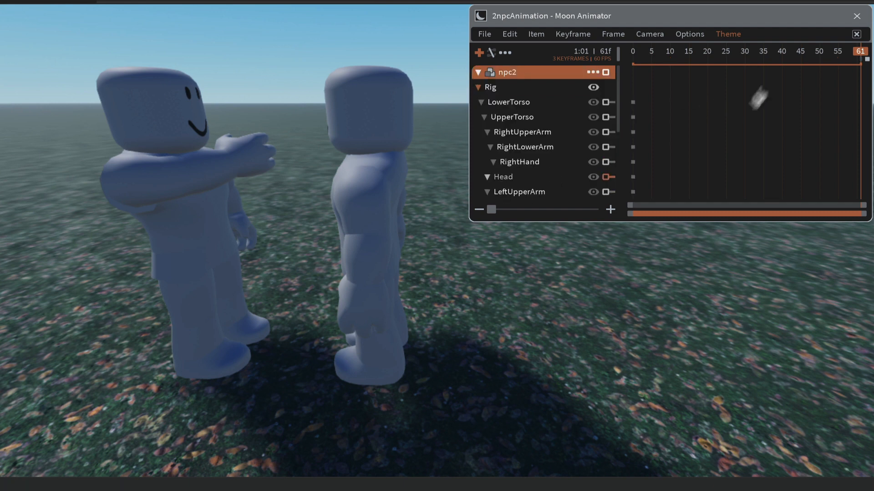
click(633, 56)
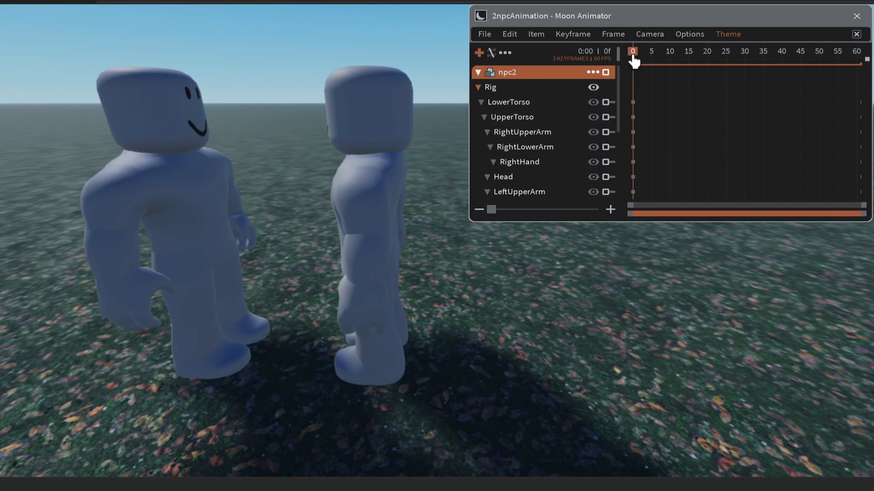
click(673, 57)
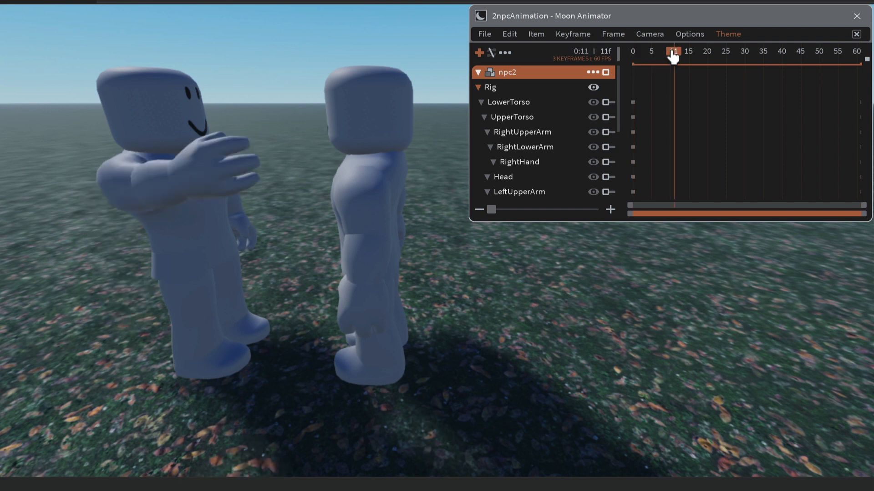
click(503, 177)
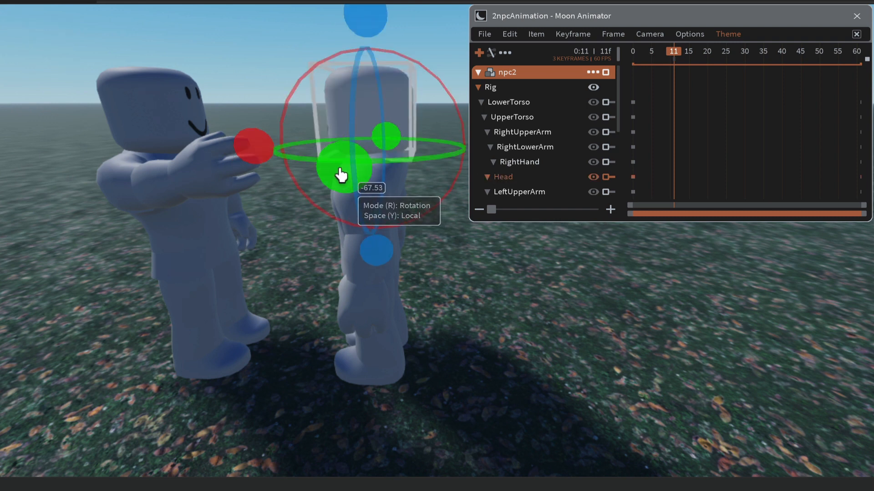
drag(343, 176, 475, 163)
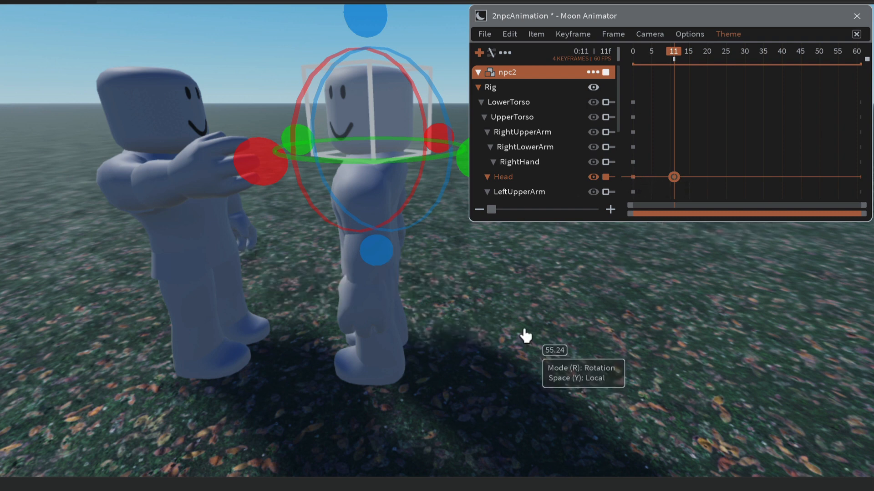
key(space)
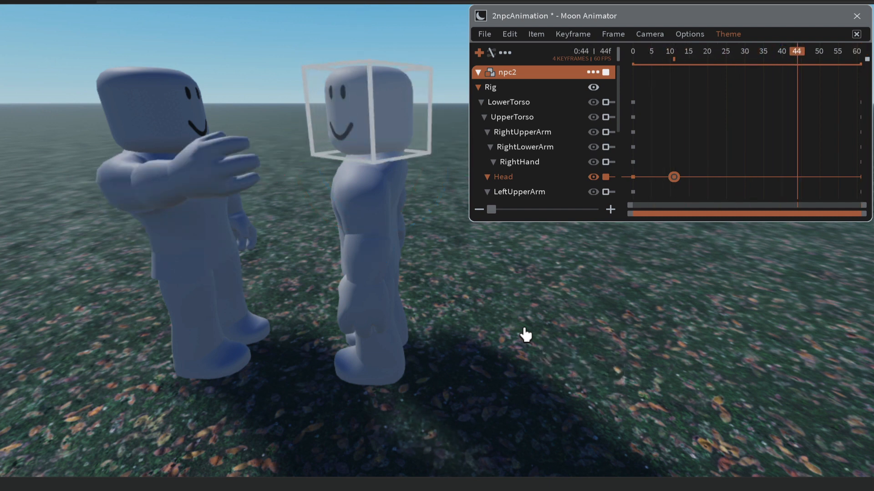
click(576, 285)
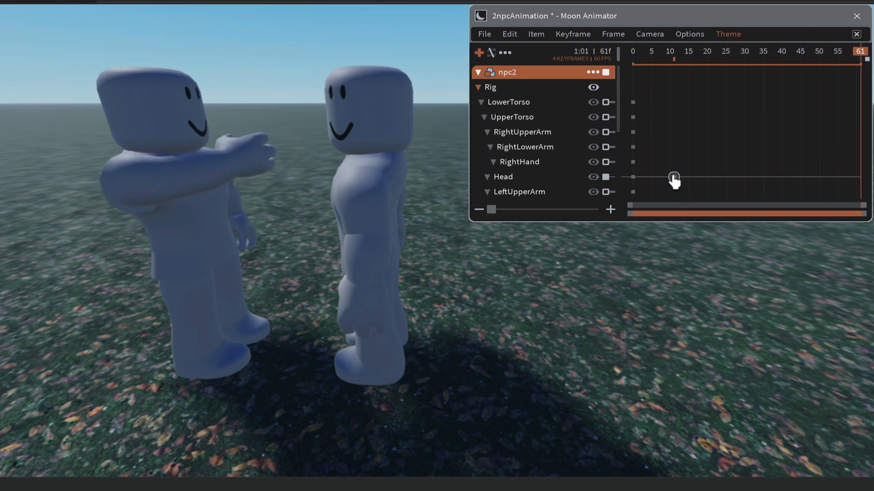
Step: Move npc2's Head keyframe to frame 30 and play the animation
drag(667, 159, 732, 184)
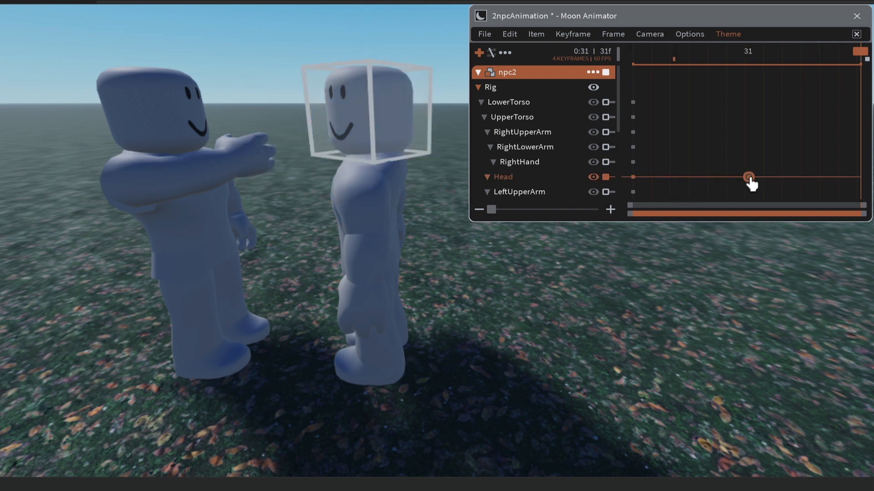
drag(750, 182, 745, 182)
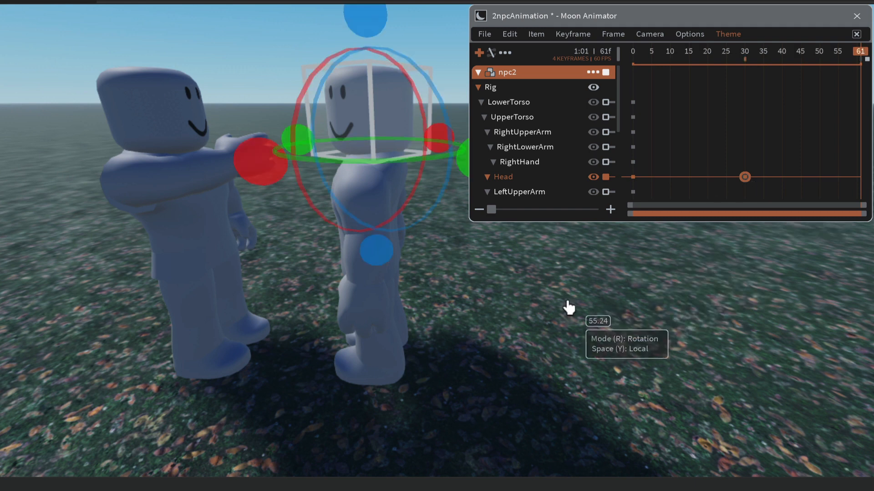
click(569, 308)
key(space)
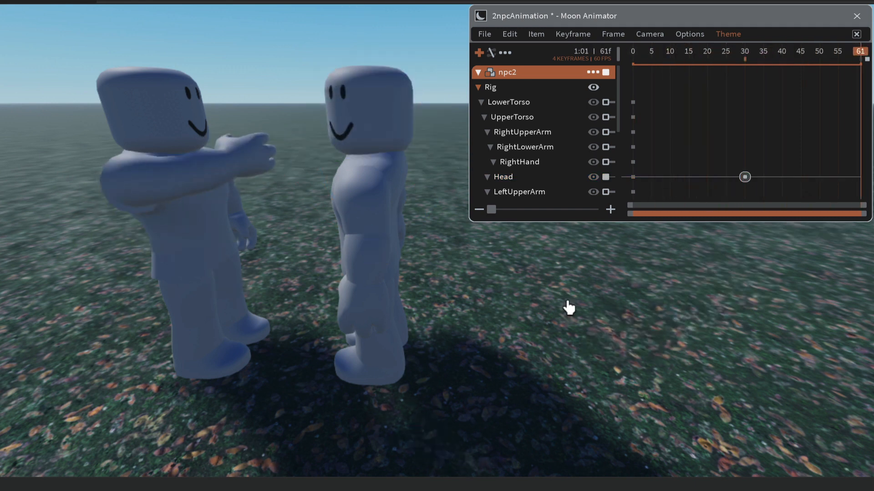
key(space)
key(space)
Step: Turn npc2's head about 101 degrees the opposite way, away from the camera, at frame 57
click(745, 51)
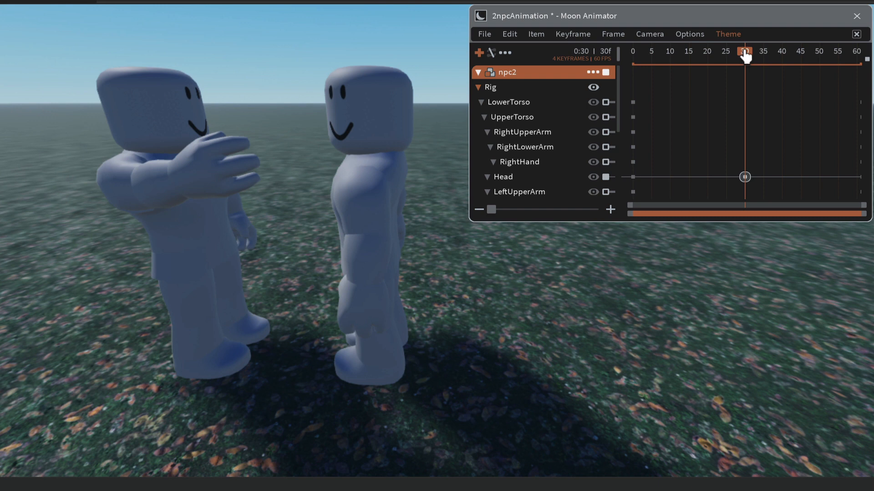
drag(755, 55, 847, 62)
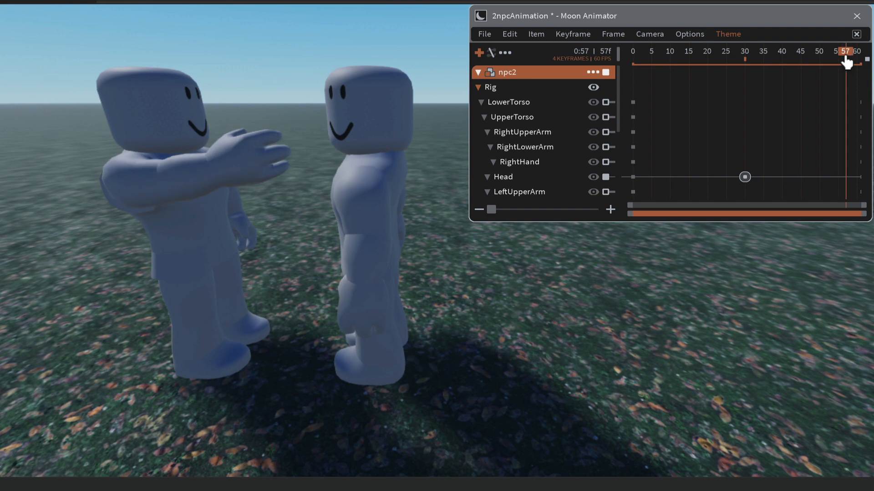
mouse_move(844, 59)
mouse_down()
mouse_move(855, 61)
mouse_move(846, 62)
mouse_up()
click(504, 182)
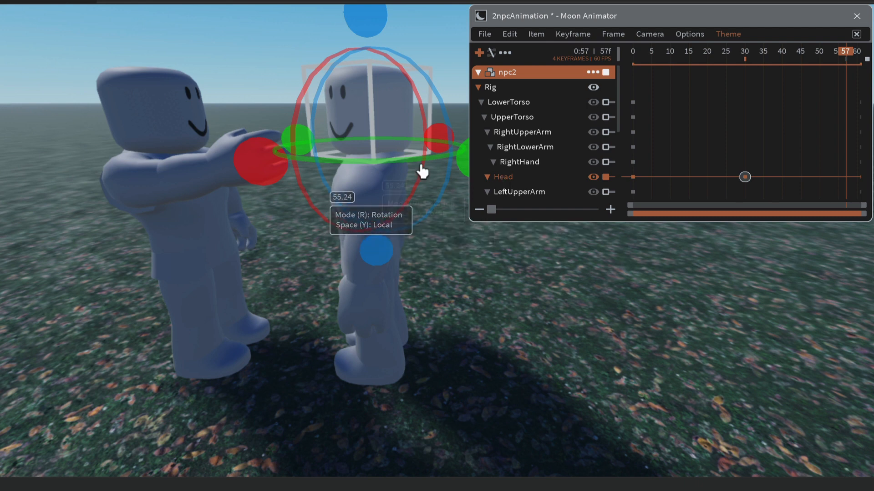
drag(460, 162, 282, 163)
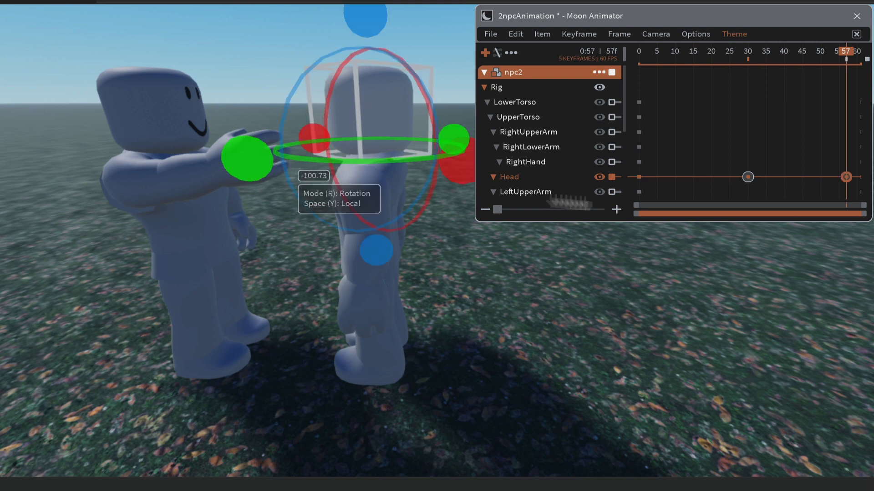
click(665, 272)
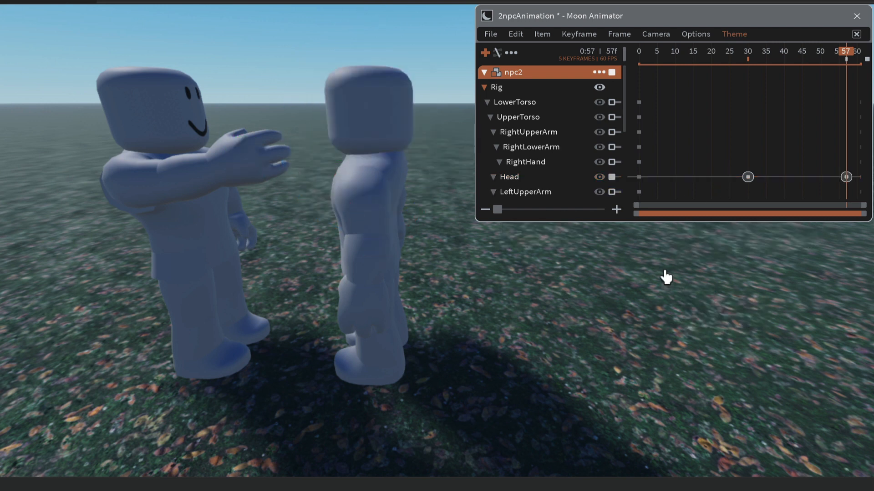
Step: Move npc2's Head keyframe at frame 57 to frame 58 and the one at frame 30 to frame 51, and play the animation
key(space)
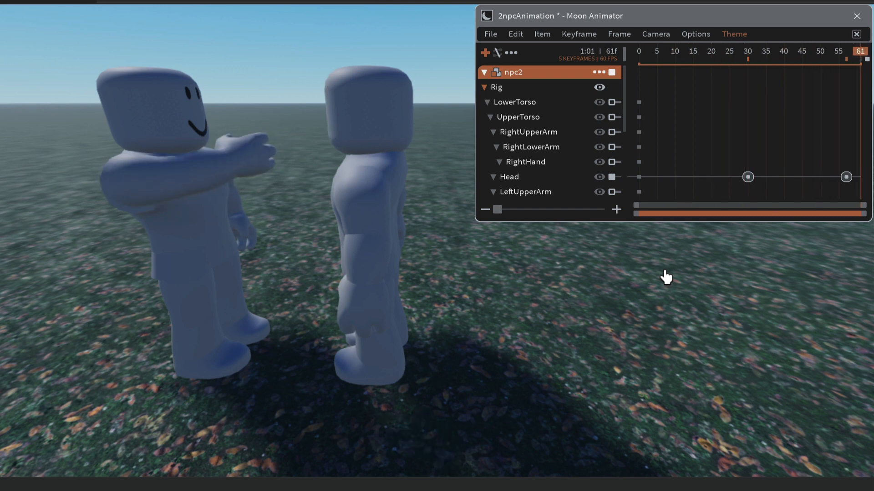
click(847, 182)
mouse_move(847, 182)
mouse_down()
mouse_move(855, 184)
mouse_move(832, 182)
mouse_move(856, 185)
mouse_up()
click(743, 180)
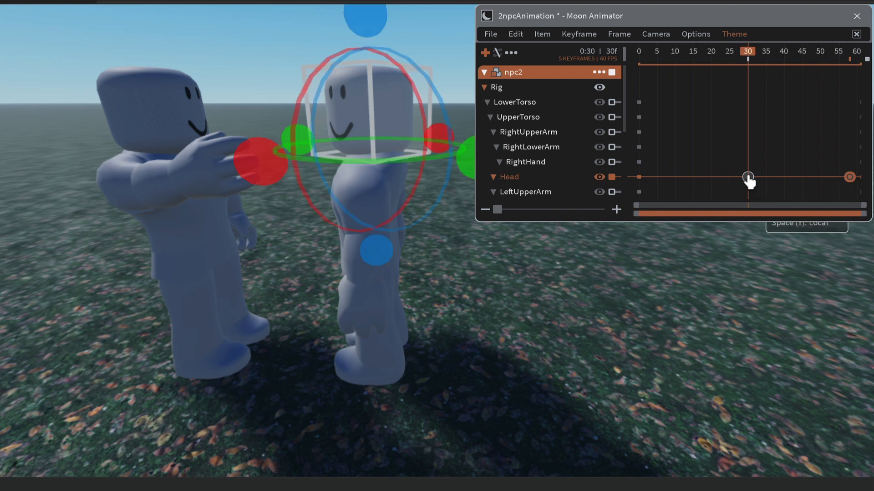
drag(750, 180, 835, 182)
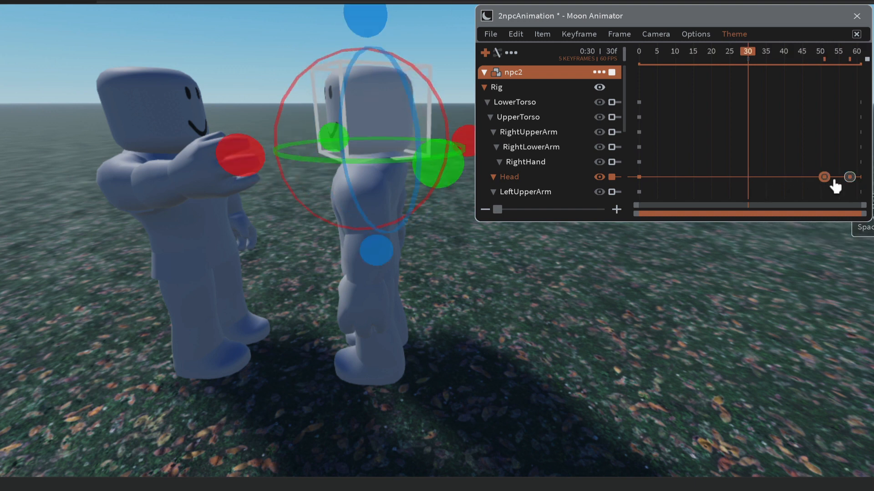
key(space)
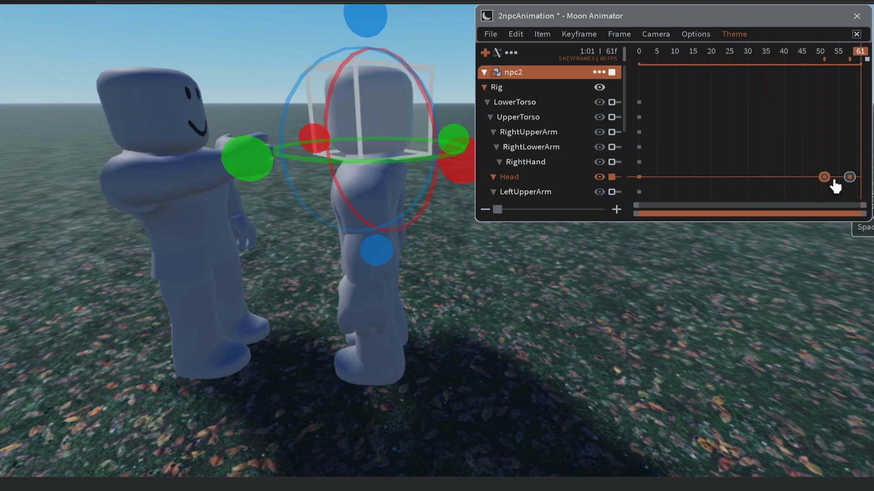
Step: Deselect npc2's head and replay the animation several times to check the timing of both rigs
click(757, 267)
key(space)
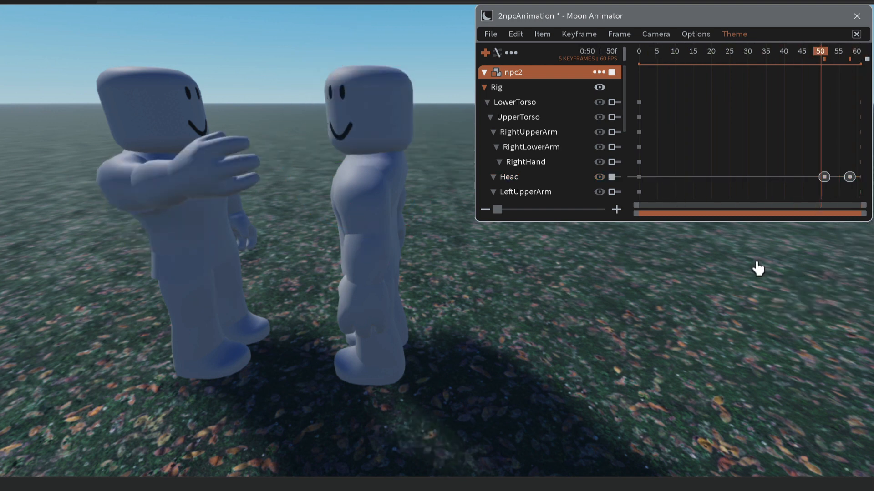
key(space)
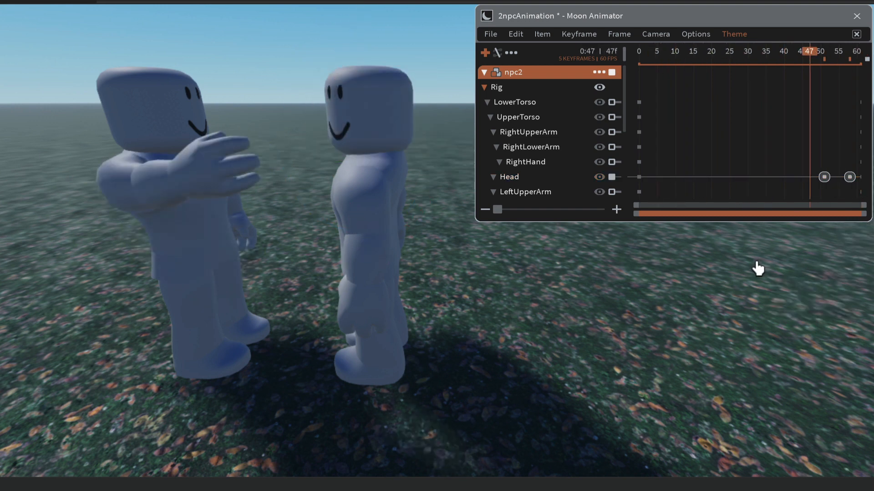
key(space)
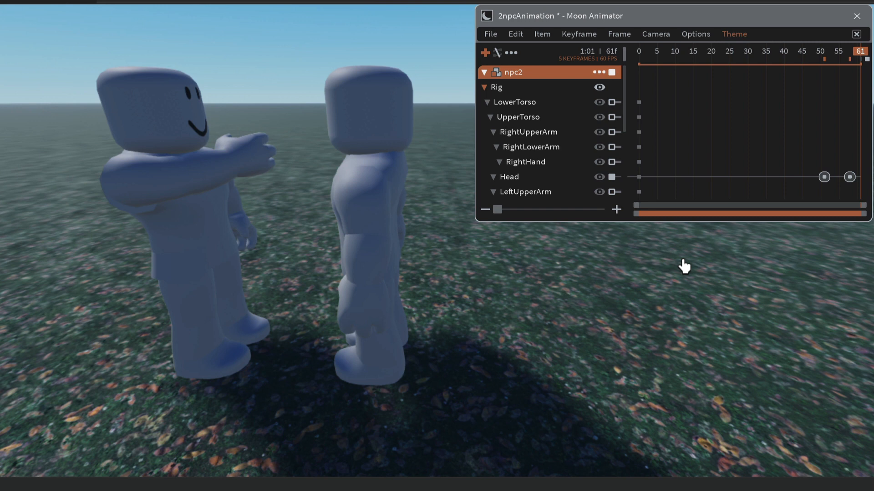
key(space)
key(space)
key(space)
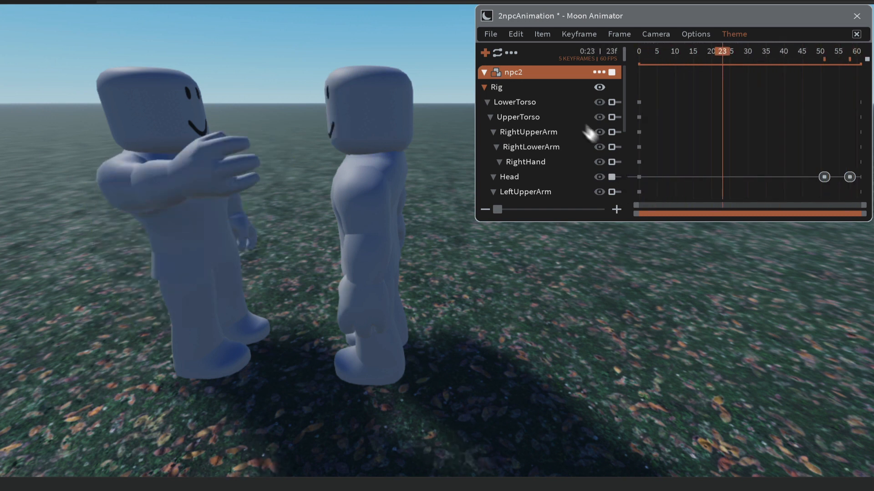
Step: Return the timeline to frame 0 and save the animation file
click(639, 53)
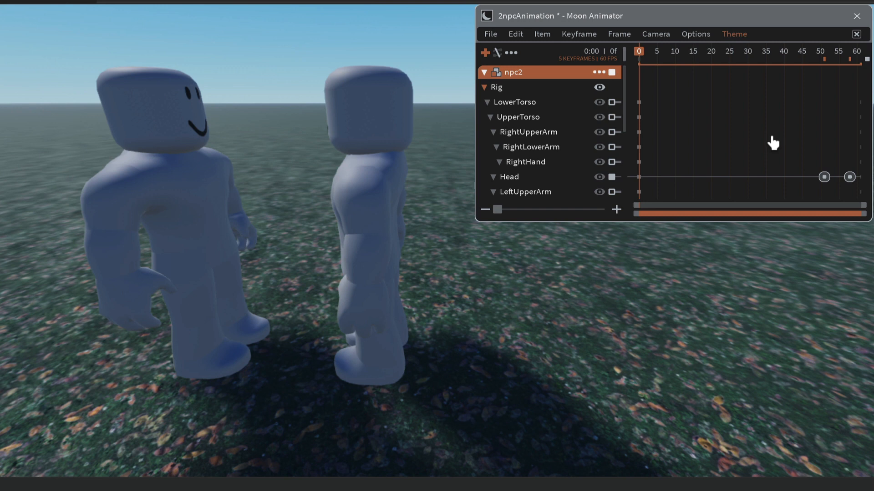
click(491, 35)
click(497, 54)
Step: Show the Explorer and Properties windows and reposition the Moon Animator window so that its menus are fully accessible
drag(692, 23, 164, 42)
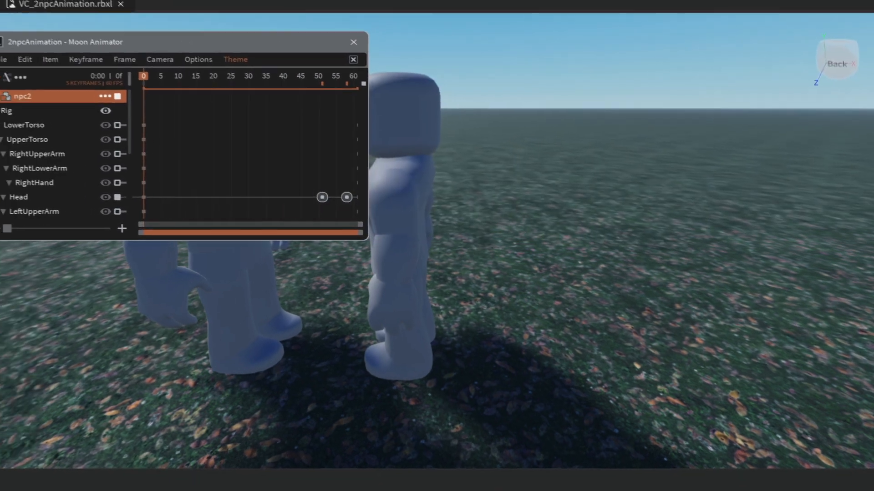
click(333, 2)
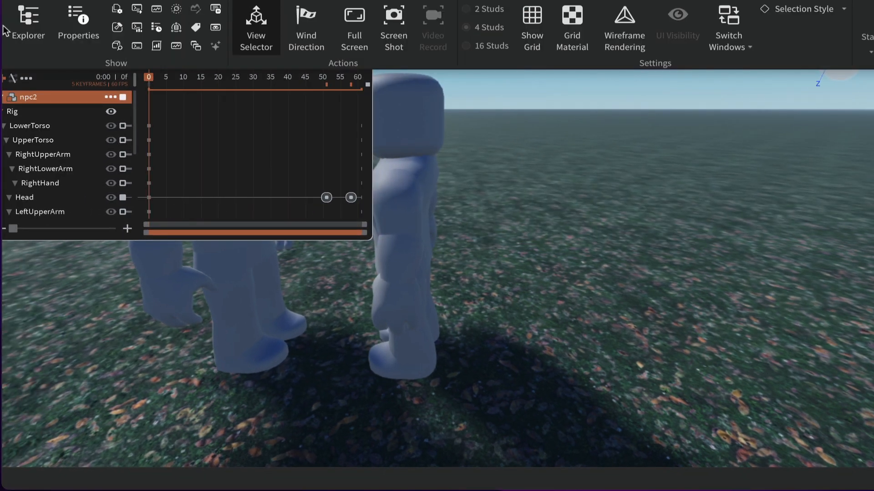
click(32, 17)
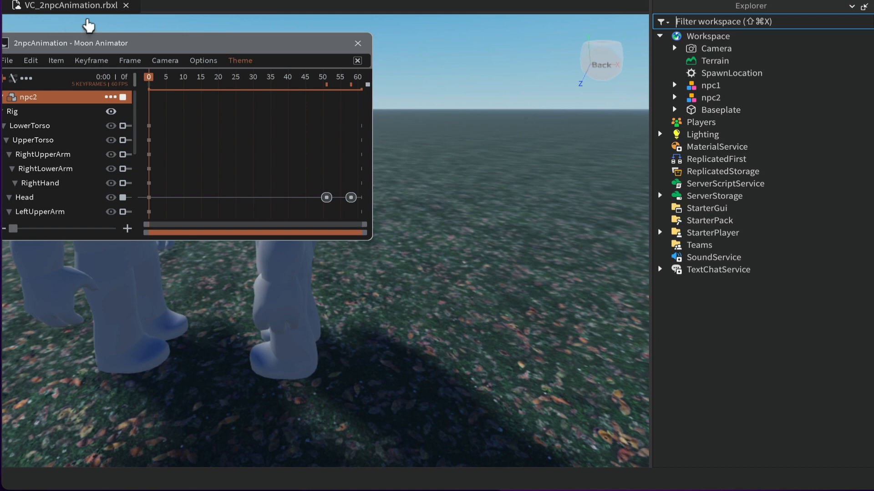
click(332, 2)
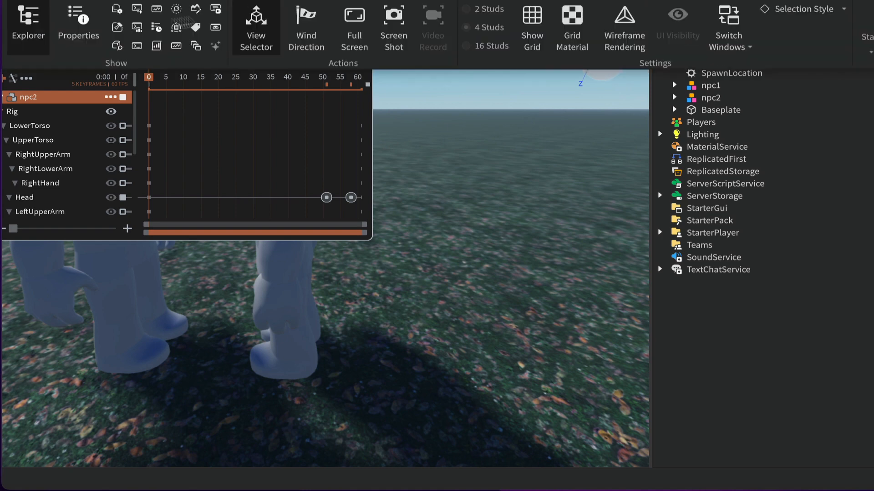
click(70, 13)
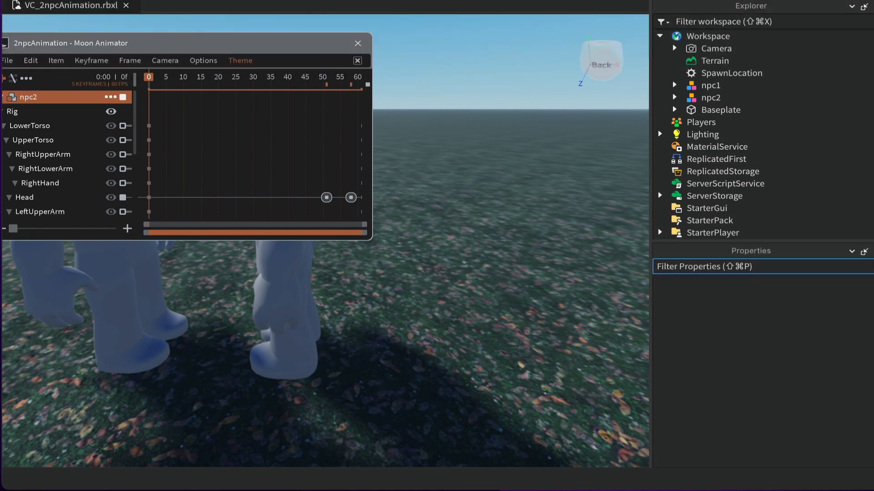
click(867, 1)
drag(242, 121, 273, 112)
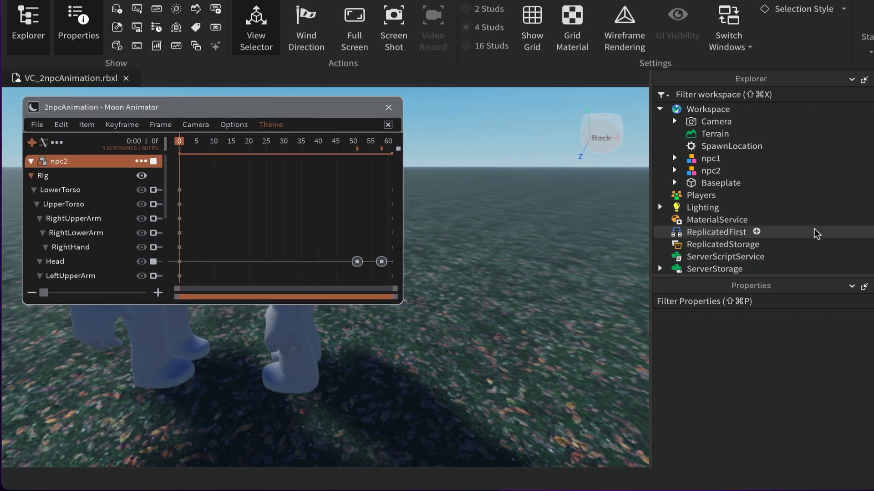
Step: Examine npc1's child objects in the Explorer, then collapse npc1
click(674, 159)
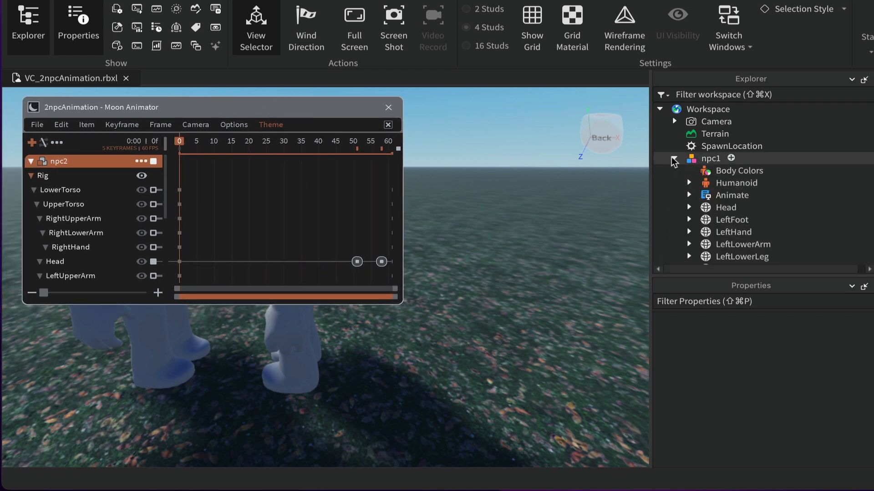
scroll(819, 206, down, 2)
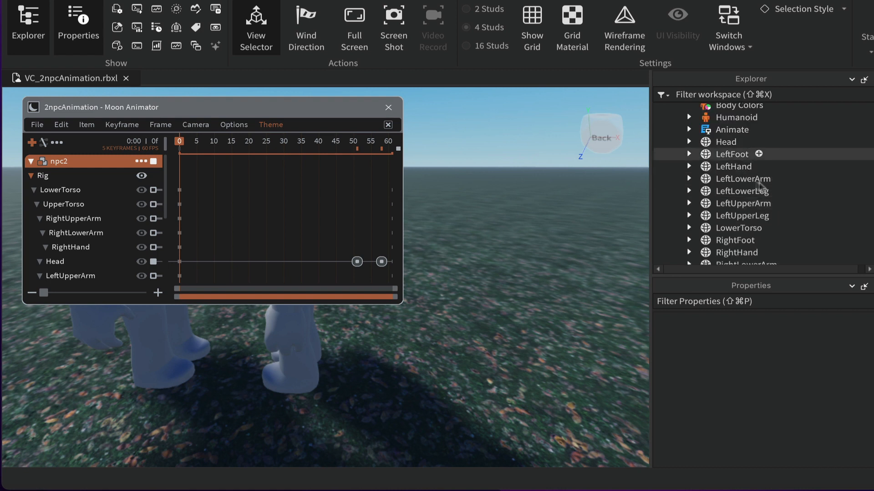
scroll(767, 181, up, 1)
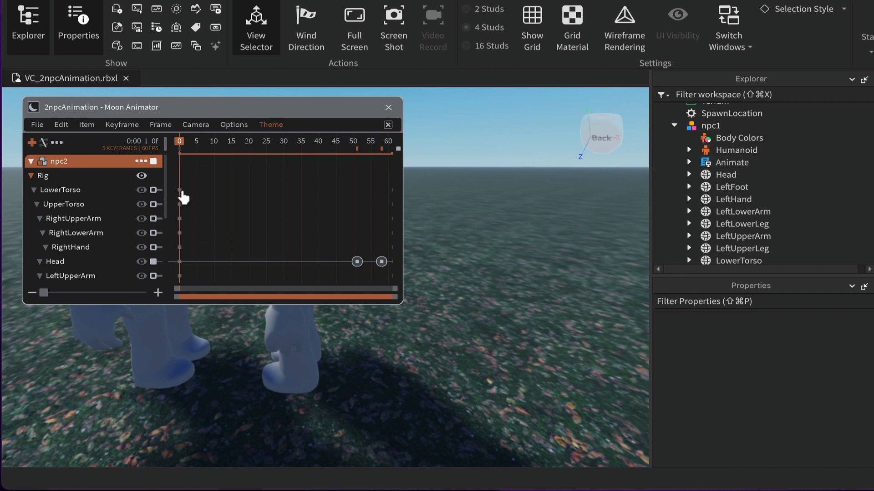
click(674, 125)
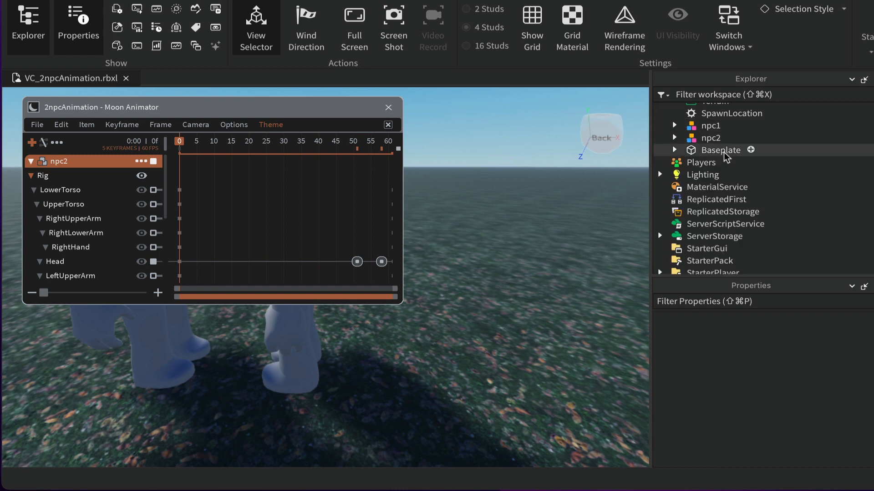
Step: Export the rigs' animations and locate the exported 2npcAnimation in npc1's AnimSaves
click(36, 125)
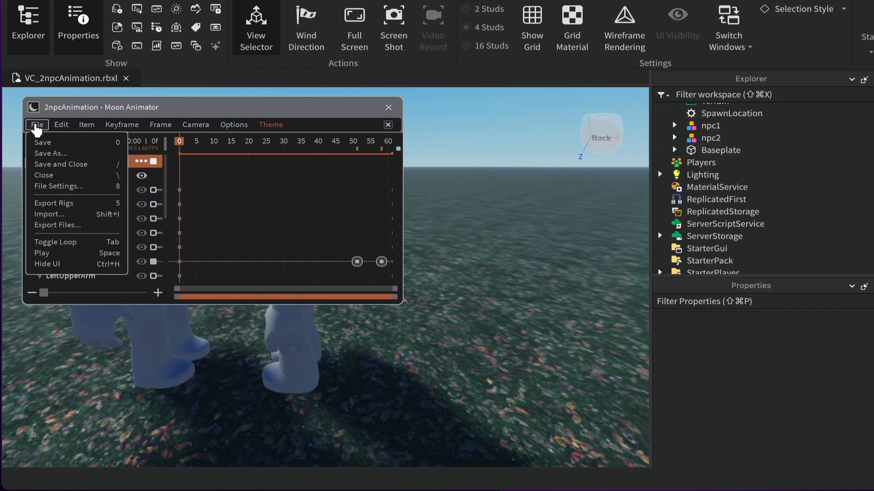
click(54, 204)
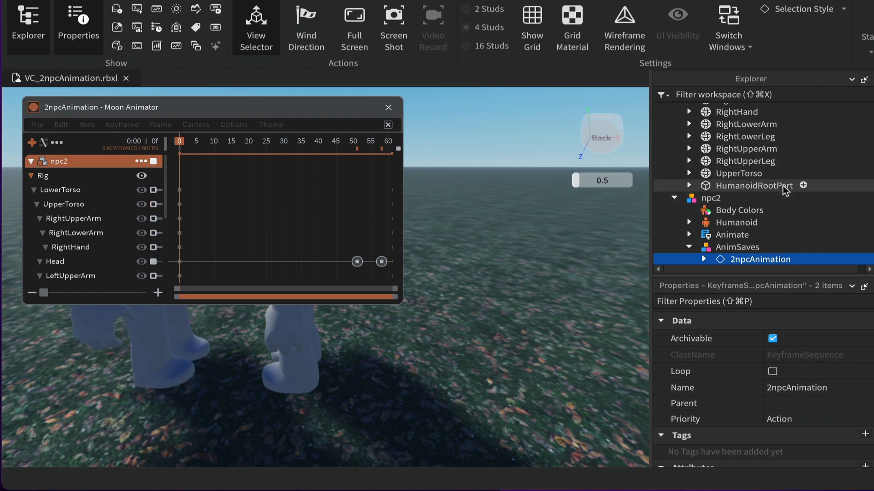
scroll(786, 190, up, 3)
scroll(786, 190, up, 5)
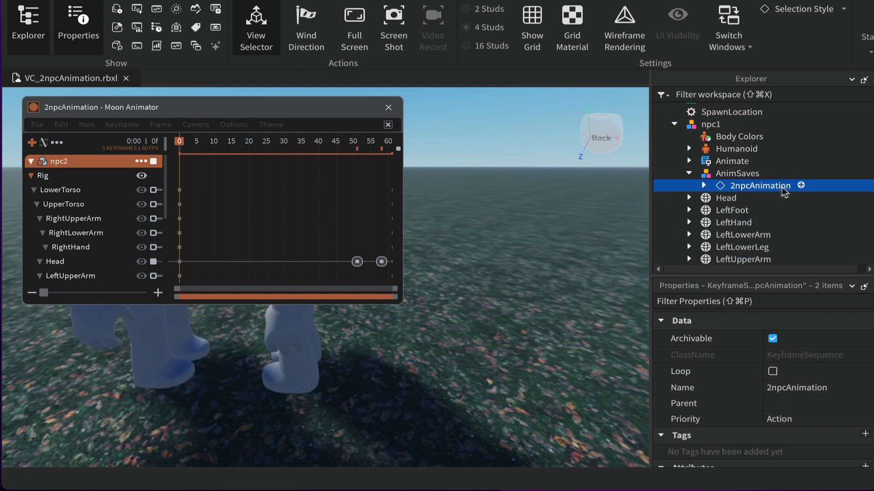
Step: Check the exported 2npcAnimation under both npc1 and npc2, then close the Moon Animator window
click(750, 184)
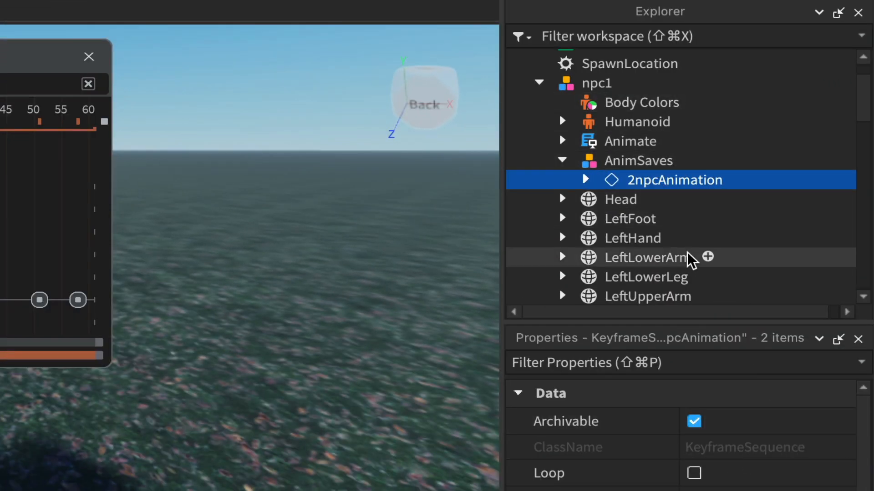
scroll(688, 256, down, 4)
scroll(690, 260, down, 4)
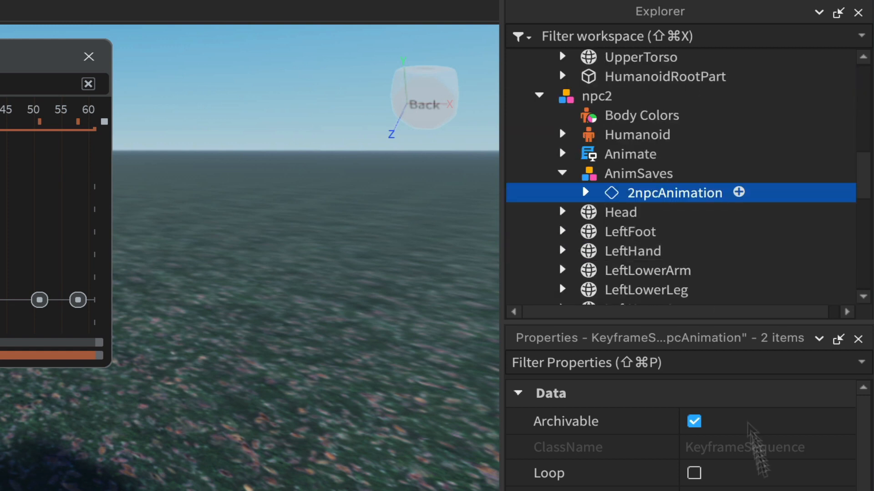
scroll(692, 224, up, 8)
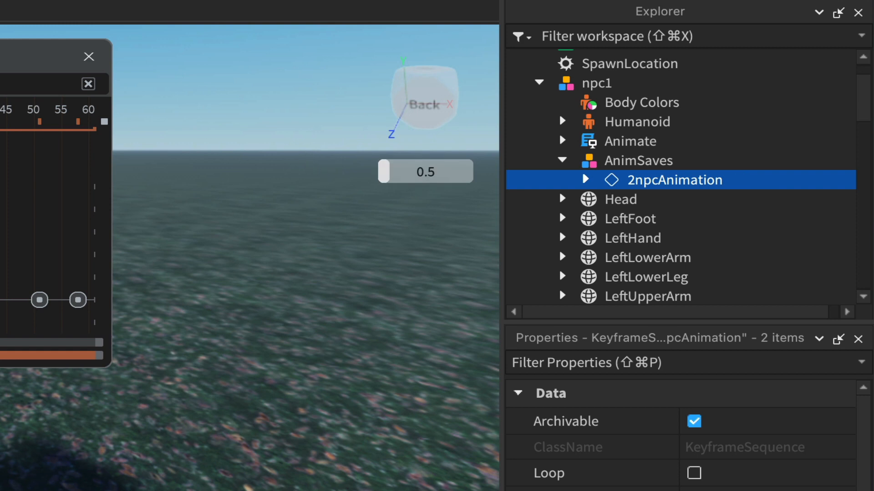
click(89, 58)
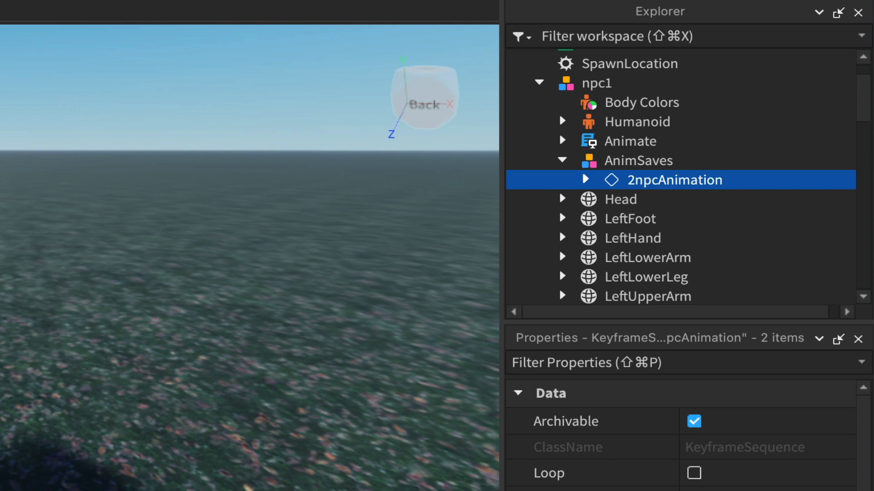
right_click(661, 181)
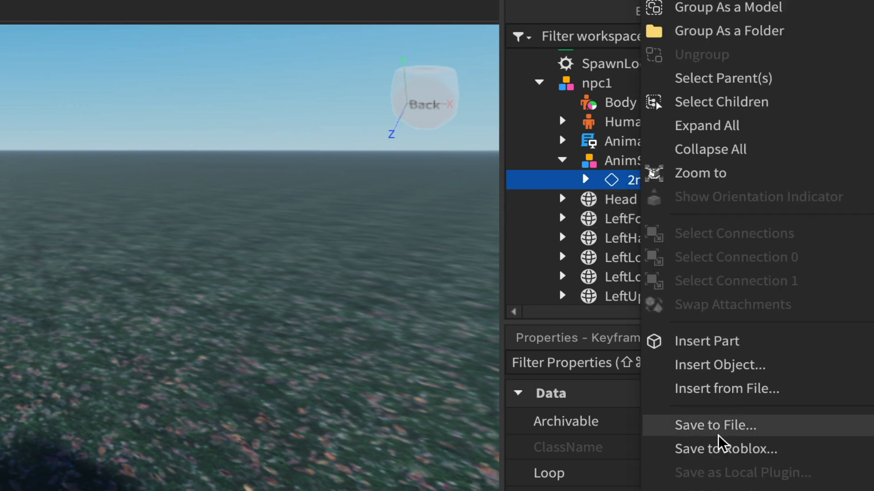
click(720, 450)
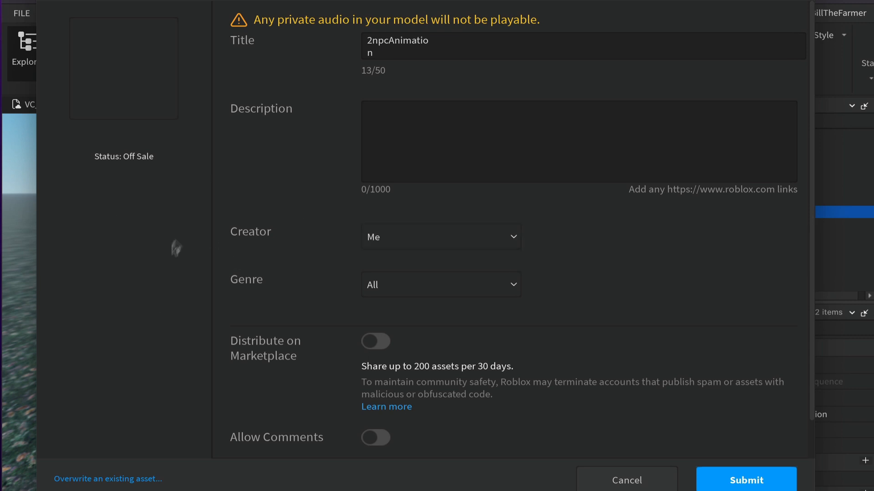
click(623, 485)
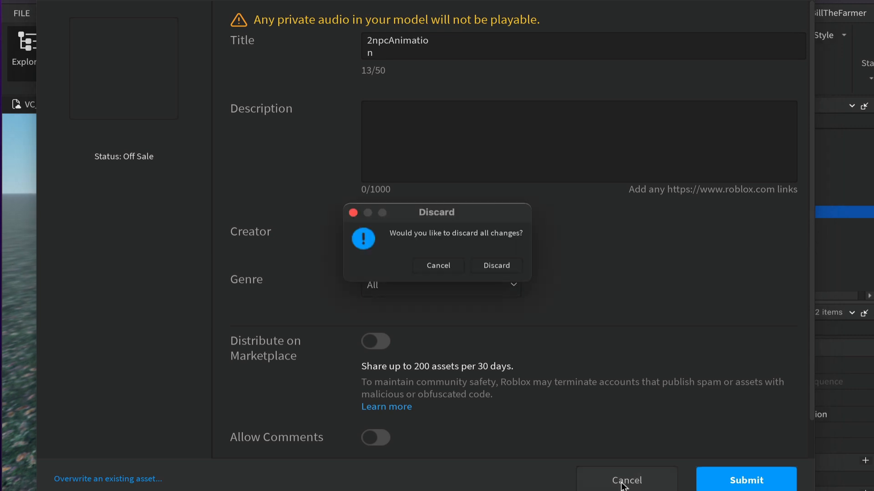
click(499, 266)
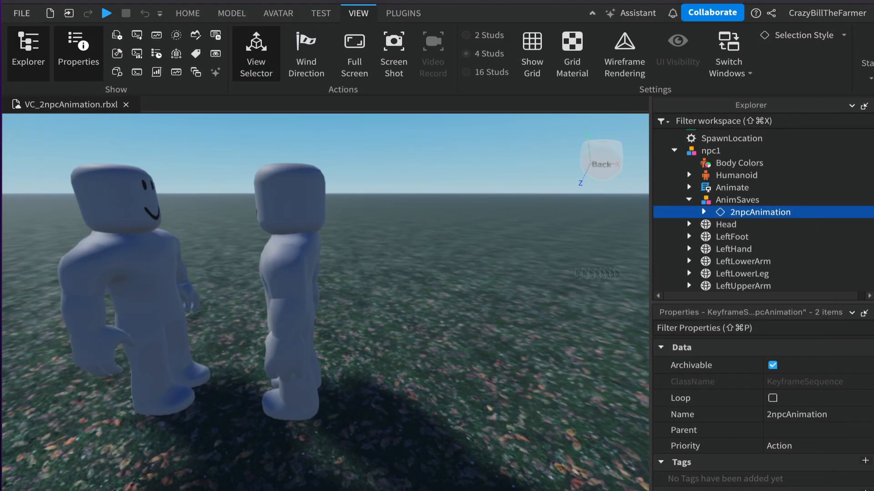
Step: Save the place VC_2npcAnimation.rbxl to its local file
click(21, 14)
click(25, 100)
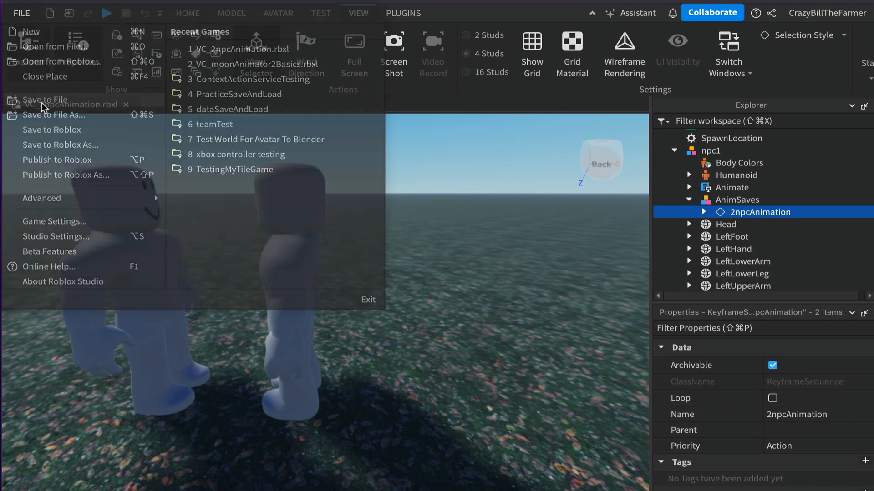
Step: Start saving the 2npcAnimation in npc2's AnimSaves to Roblox
scroll(812, 226, down, 7)
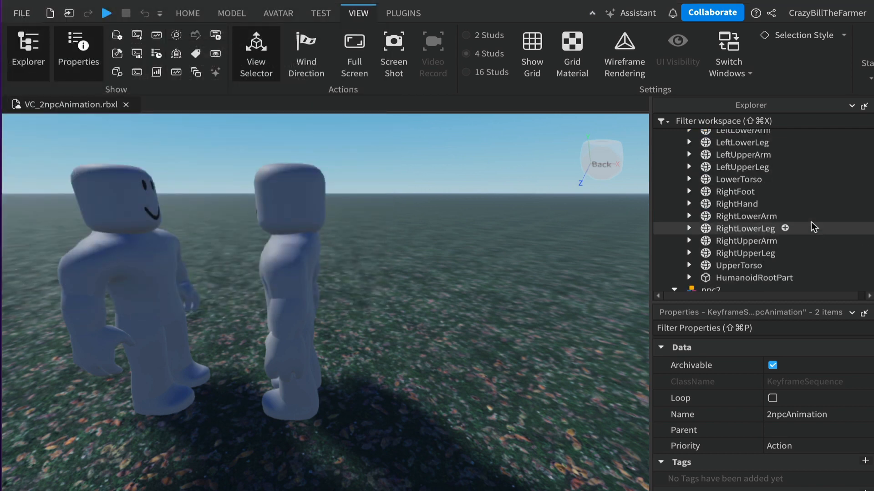
click(737, 211)
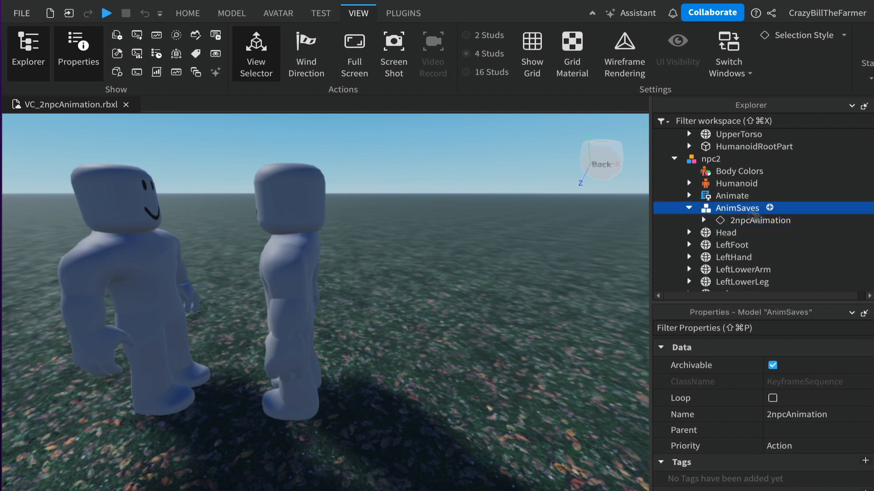
click(748, 223)
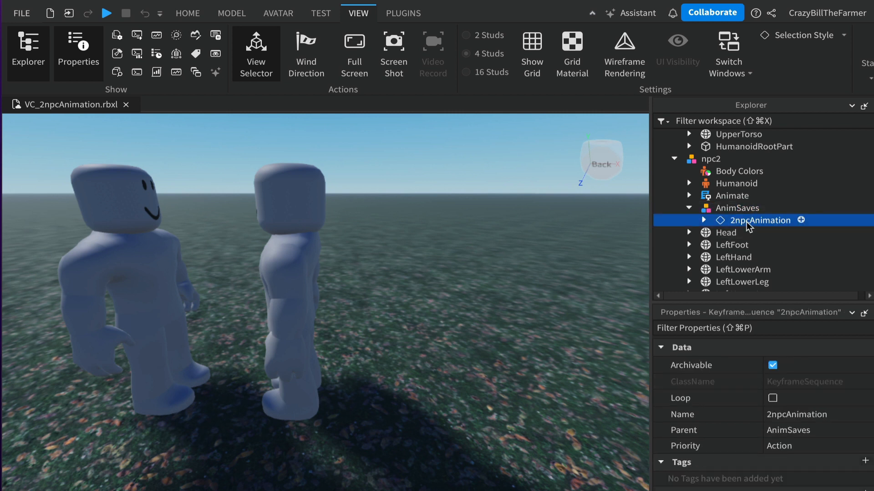
right_click(748, 227)
click(814, 407)
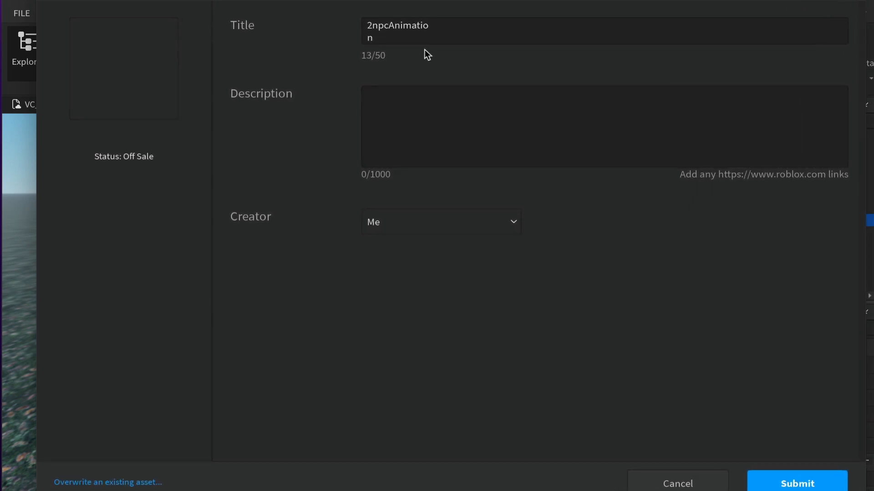
Step: Title the asset npc2DefendAnimation, submit it to Roblox and copy its asset ID
drag(394, 36, 466, 31)
click(466, 31)
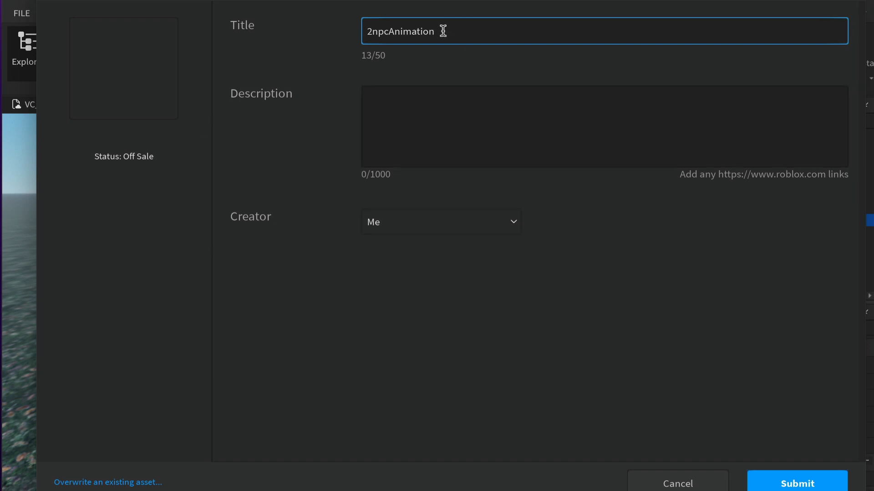
drag(443, 31, 324, 28)
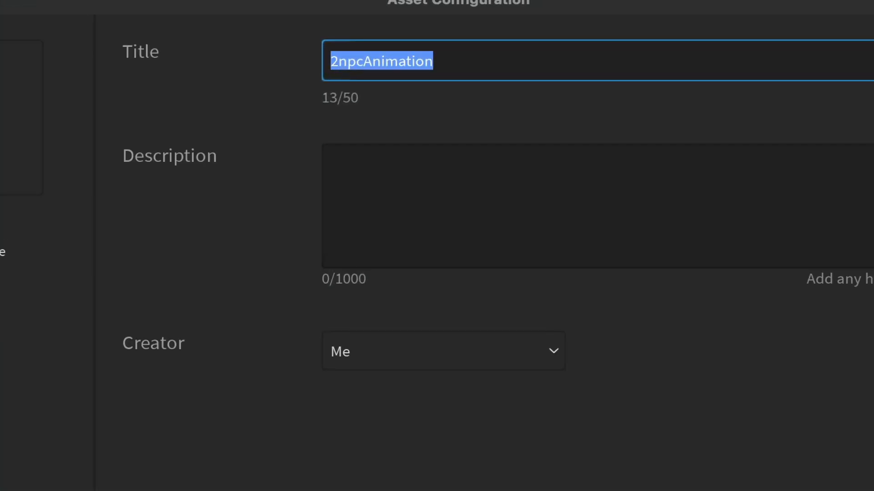
text(npc)
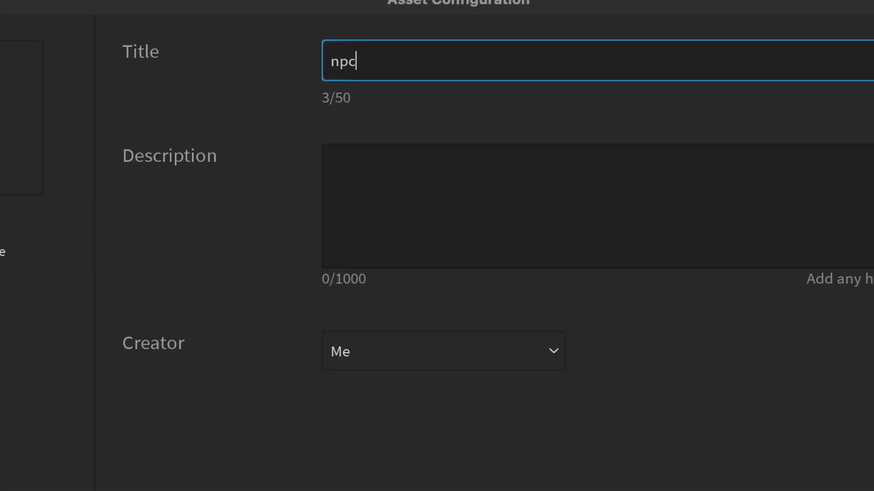
text(2Deffen)
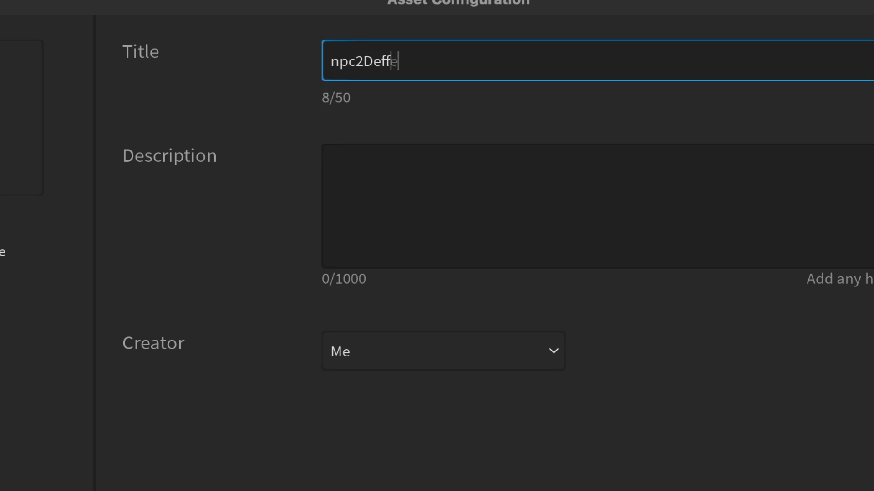
key(BackSpace)
key(BackSpace)
key(BackSpace)
text(end)
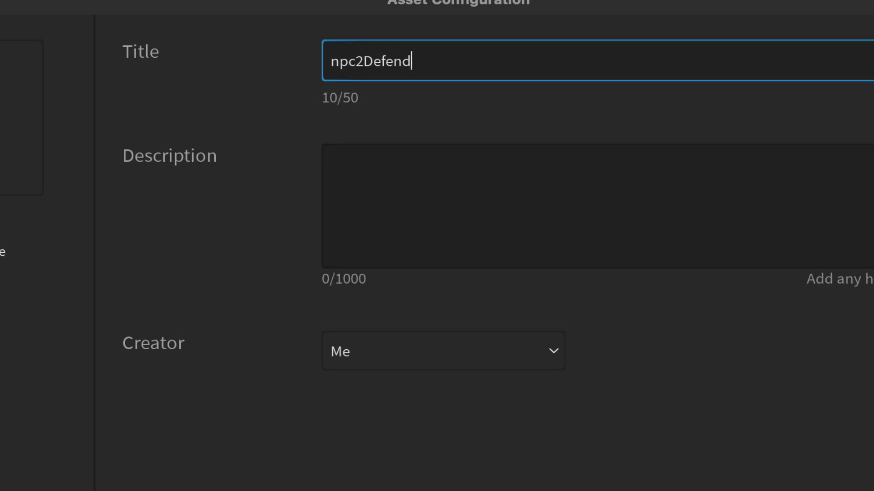
text(Animation)
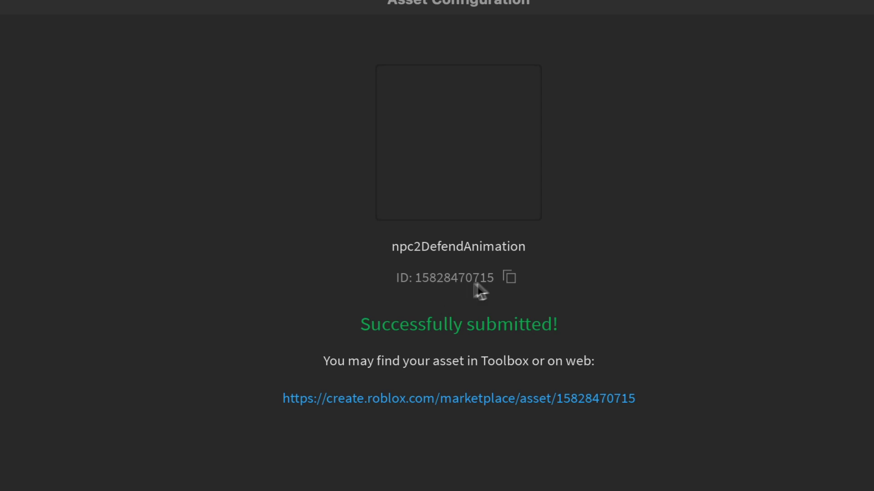
click(511, 278)
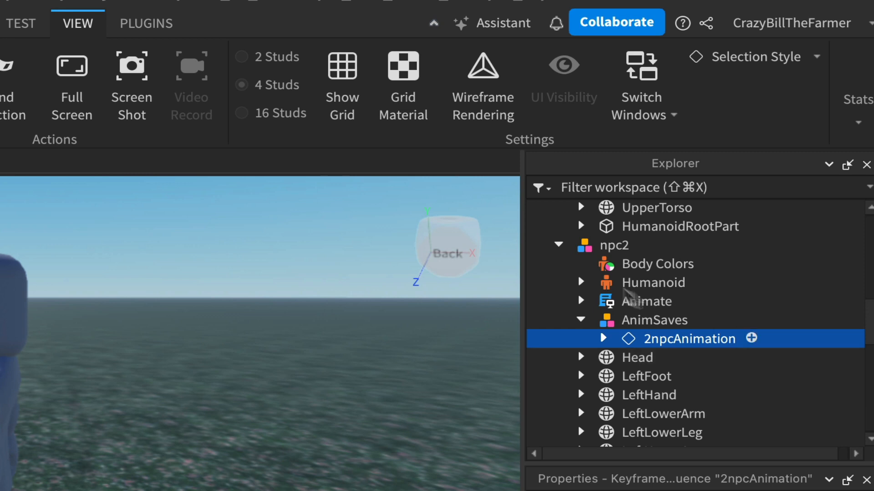
Step: Insert an Animation object into npc2
click(613, 248)
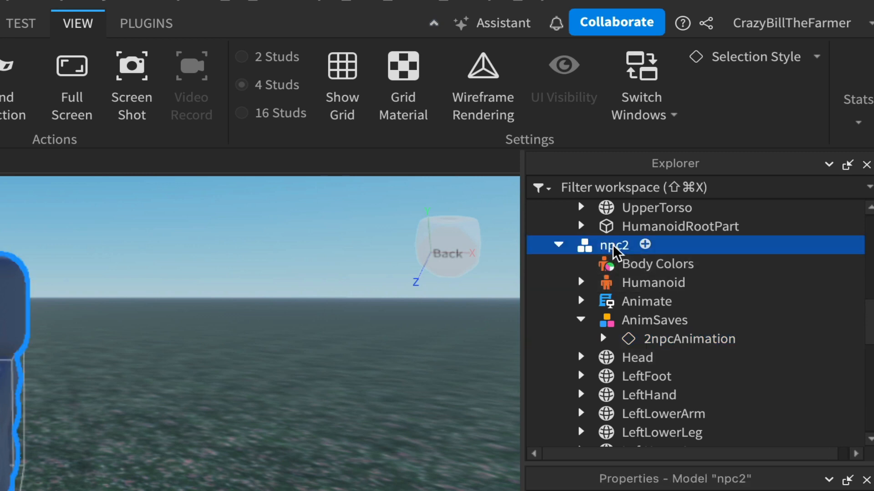
click(645, 245)
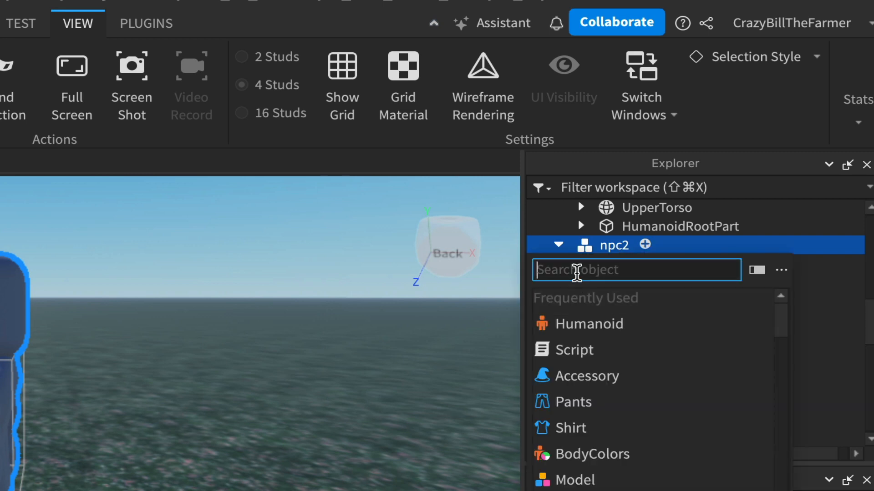
text(anim)
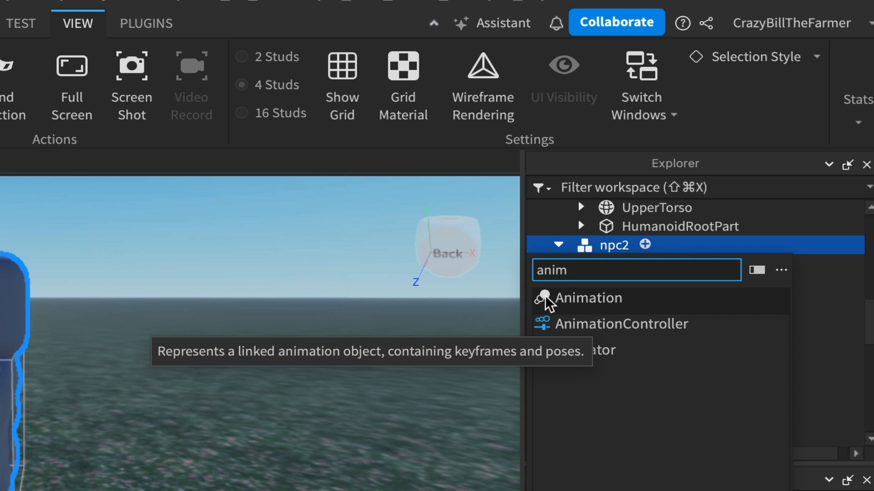
click(601, 301)
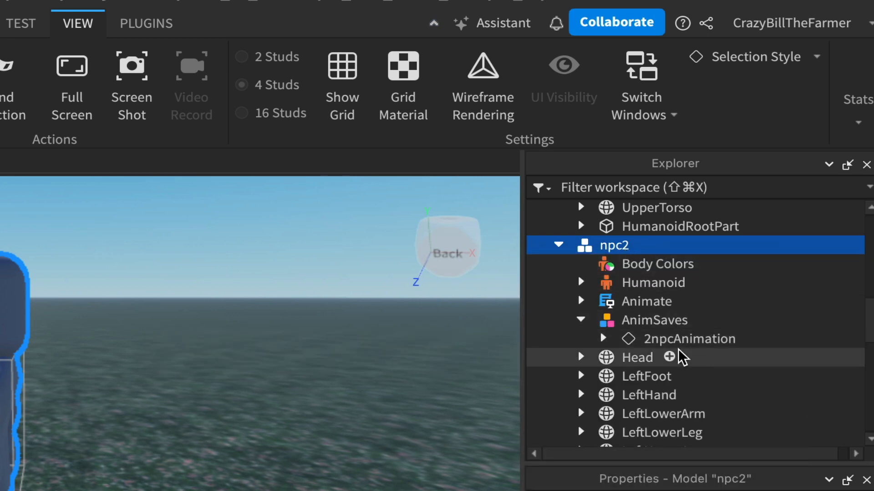
scroll(681, 357, down, 8)
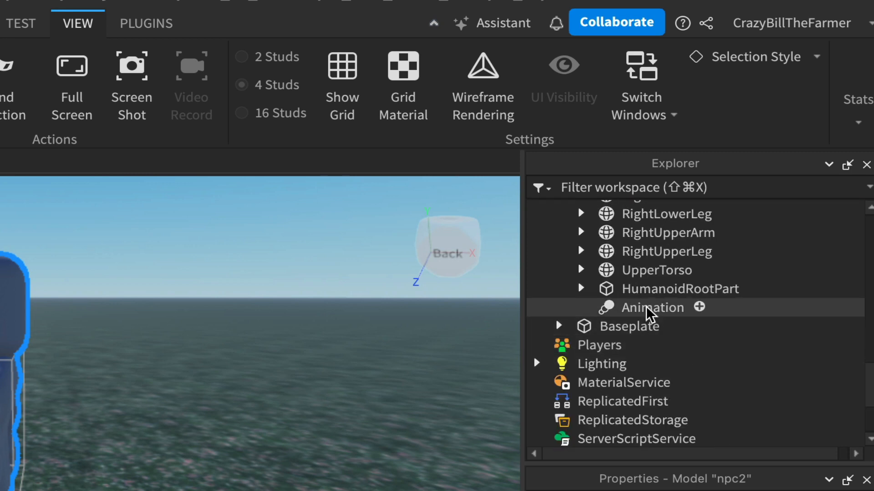
click(647, 308)
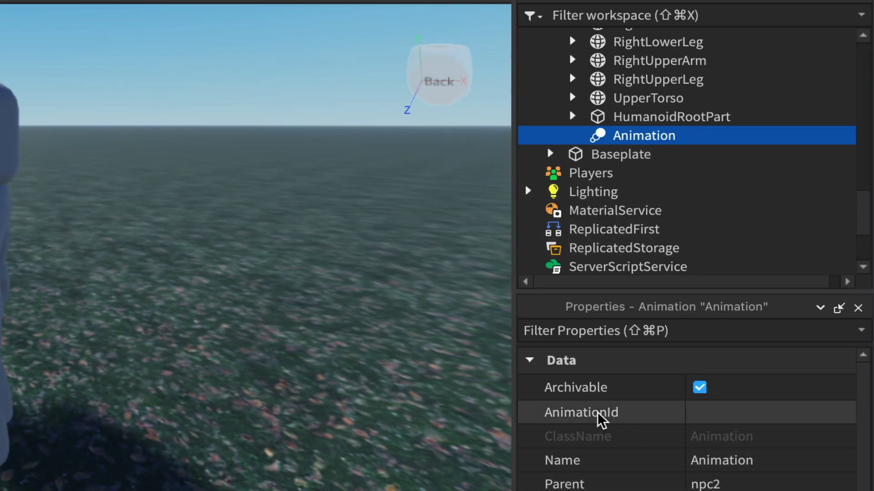
click(735, 415)
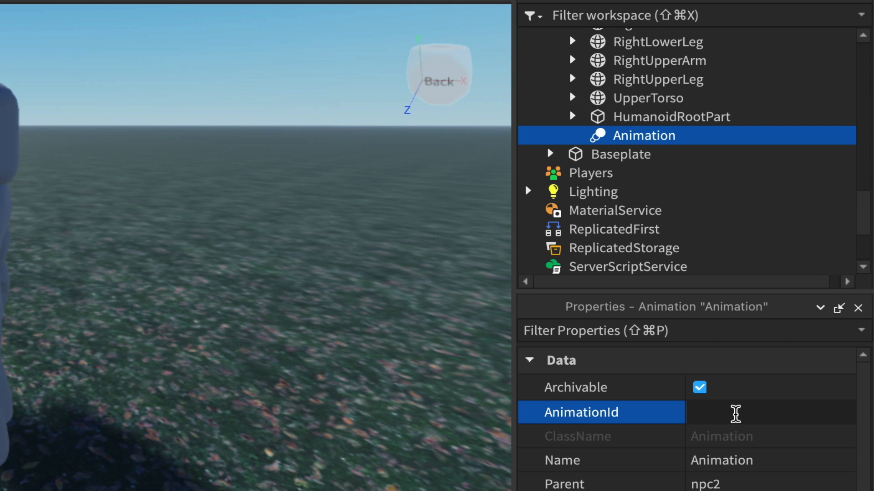
key(super+v)
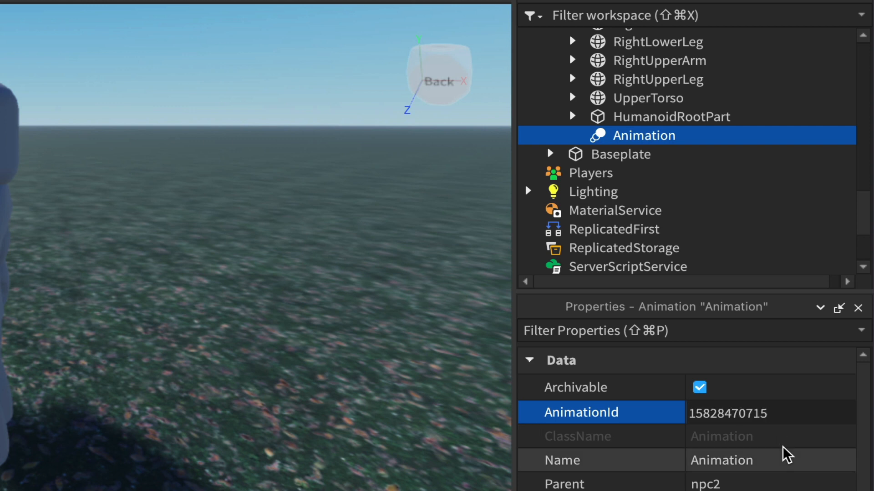
key(Return)
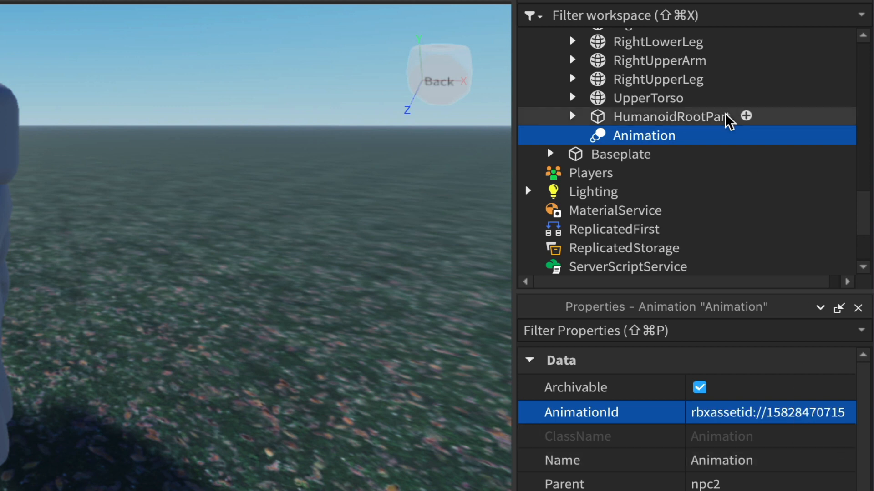
Step: Rename npc2's Animation object to defendAnim
double_click(633, 136)
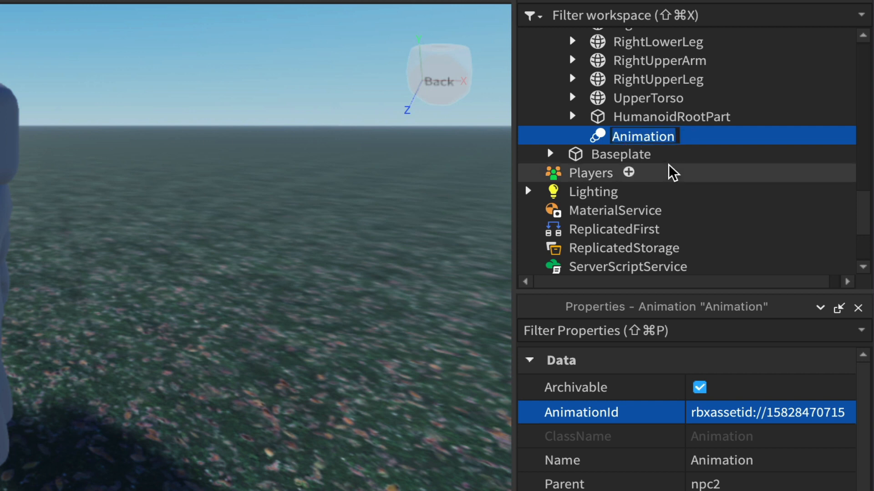
text(defe)
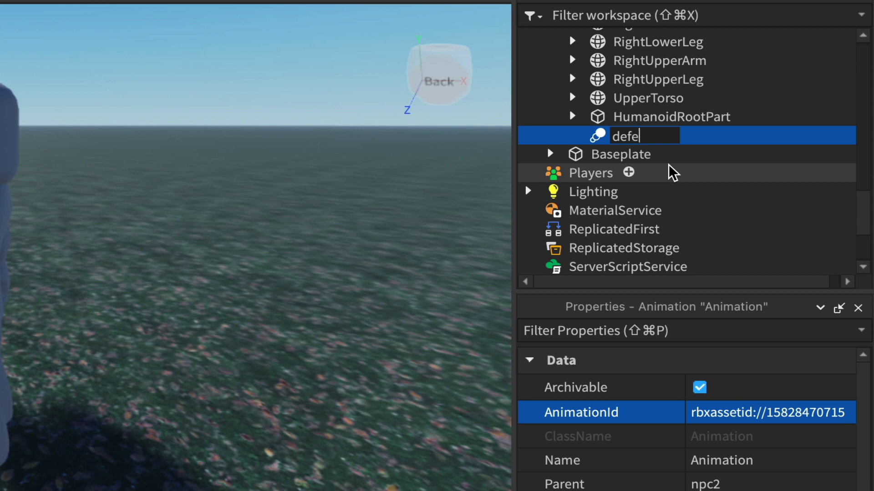
text(ndAnim)
key(Return)
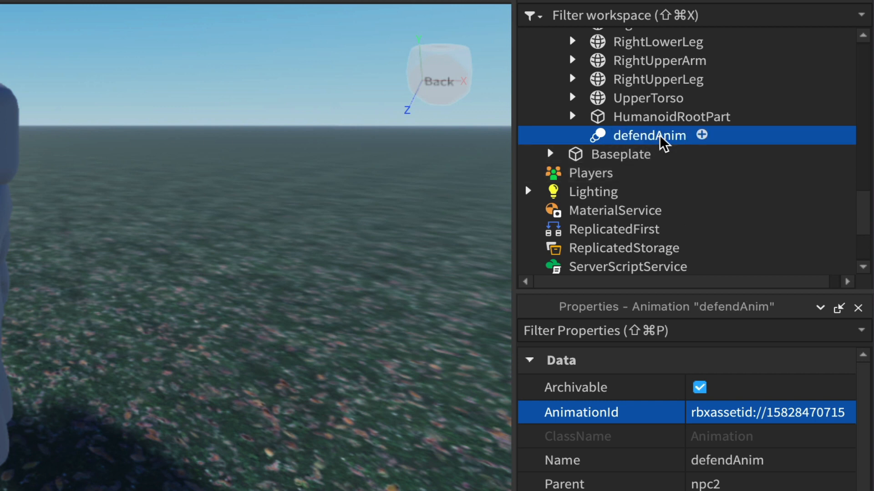
Step: Start saving the 2npcAnimation in npc1's AnimSaves to Roblox
scroll(665, 146, up, 8)
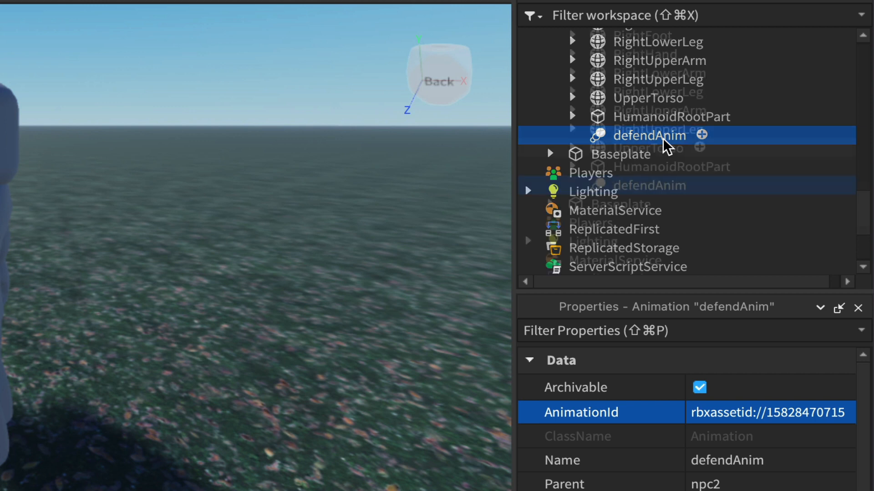
scroll(665, 145, up, 5)
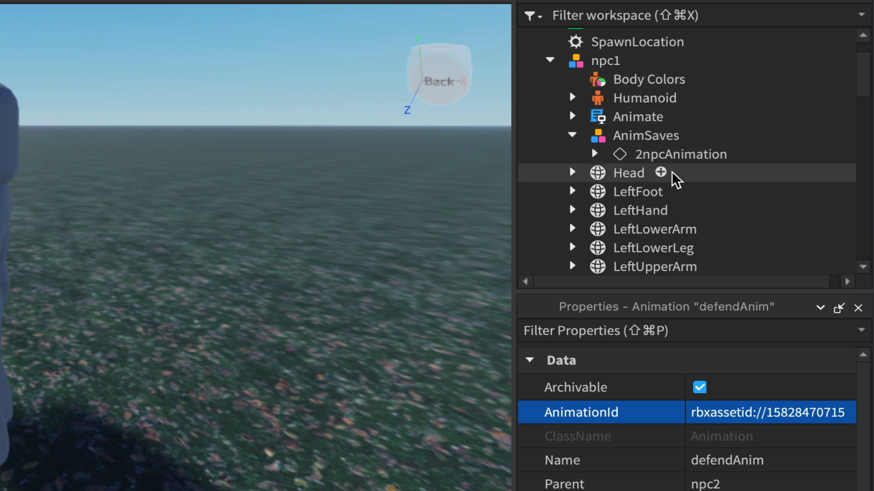
right_click(669, 157)
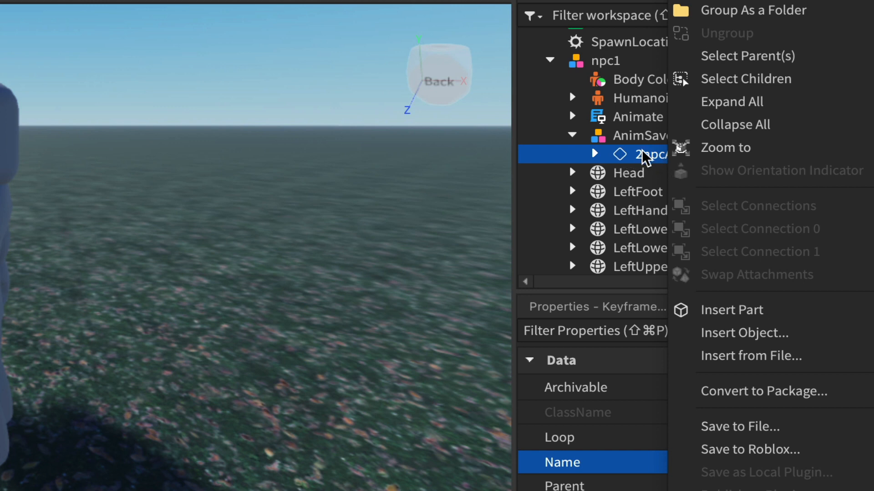
click(767, 460)
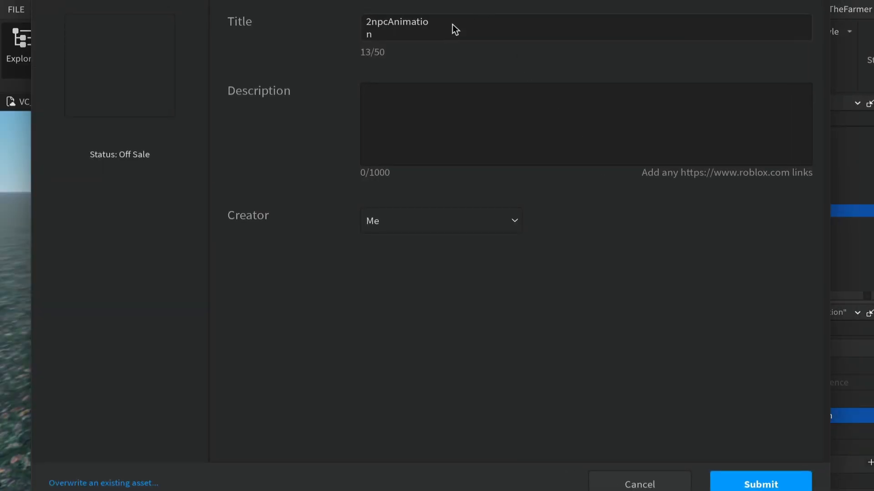
Step: Title the asset npc1AttackAnimation, submit it to Roblox and copy its asset ID, closing the asset configuration
click(389, 31)
click(453, 30)
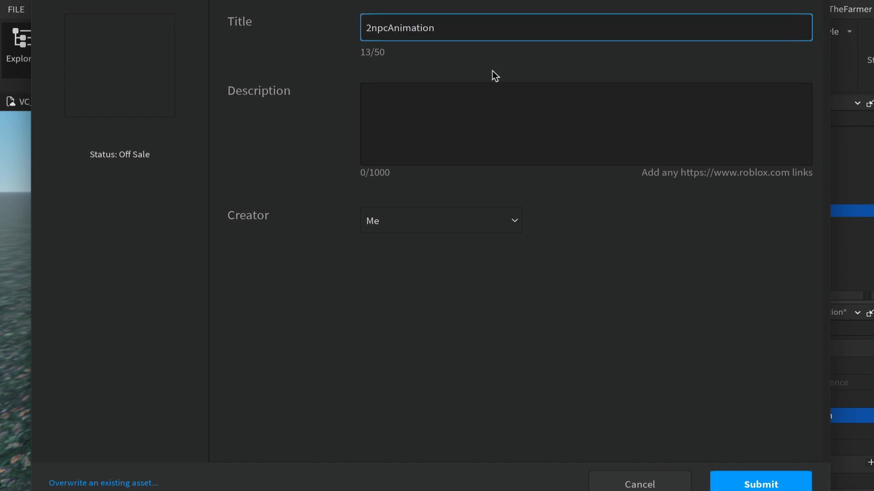
drag(445, 29, 312, 21)
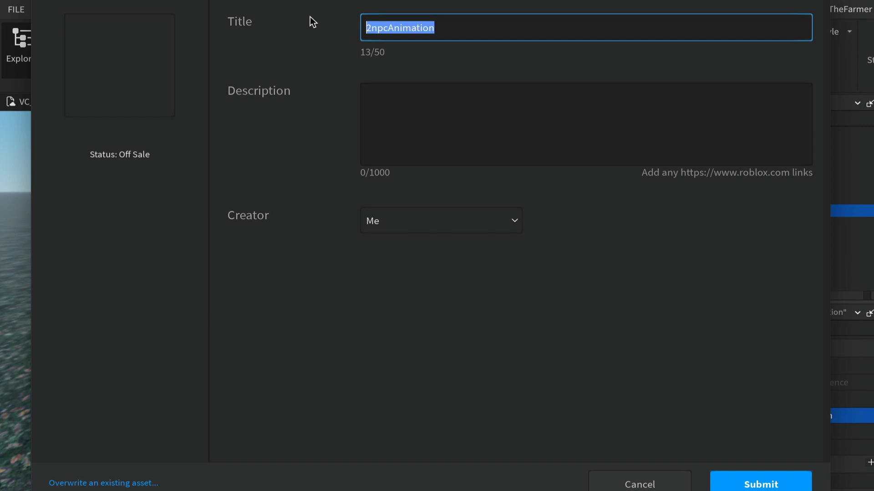
text(npc1)
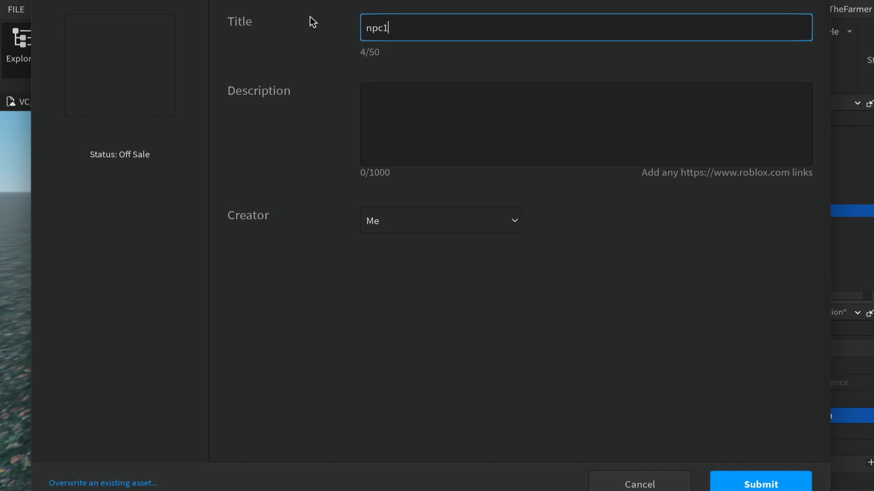
text(AttackAnimation)
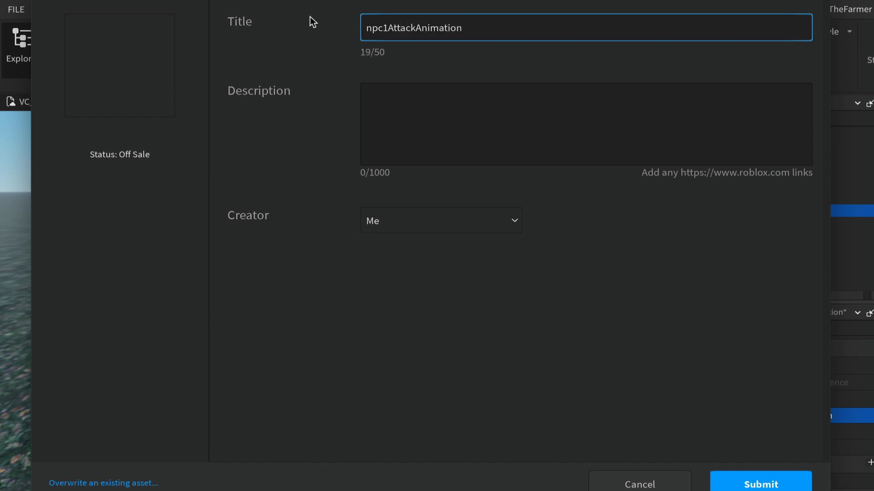
click(760, 484)
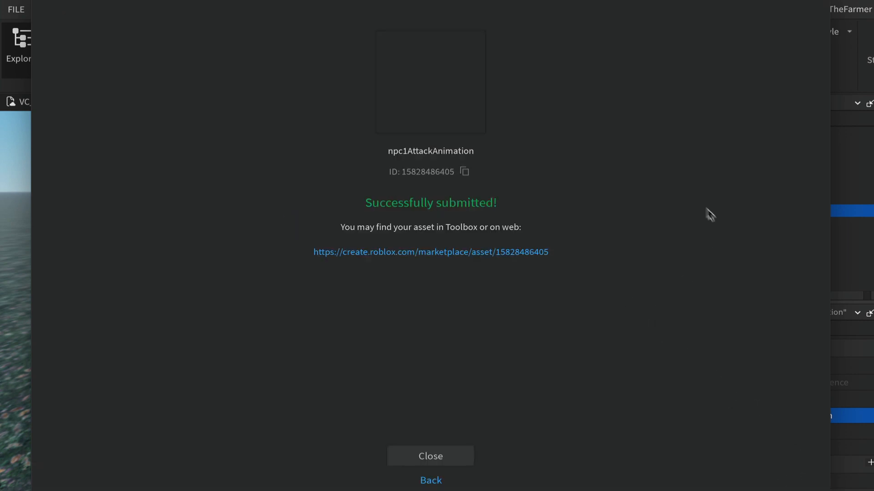
click(464, 172)
click(439, 458)
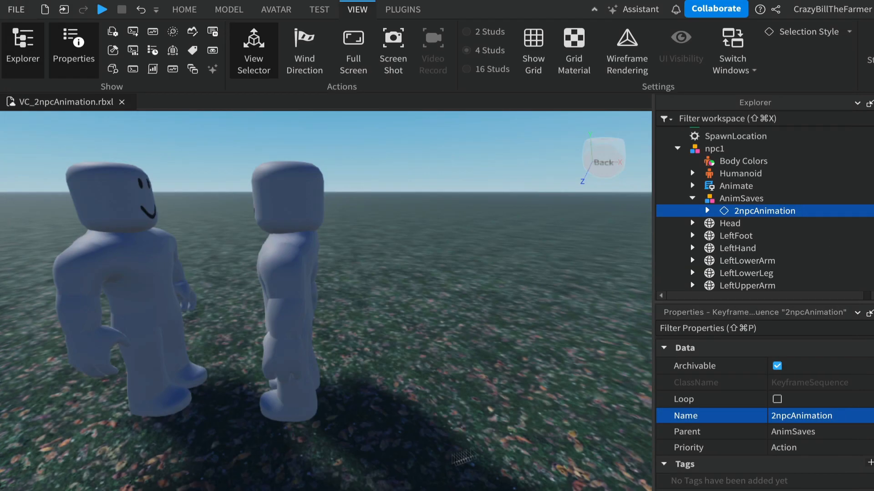
Step: Insert an Animation object into the npc1 model
click(709, 149)
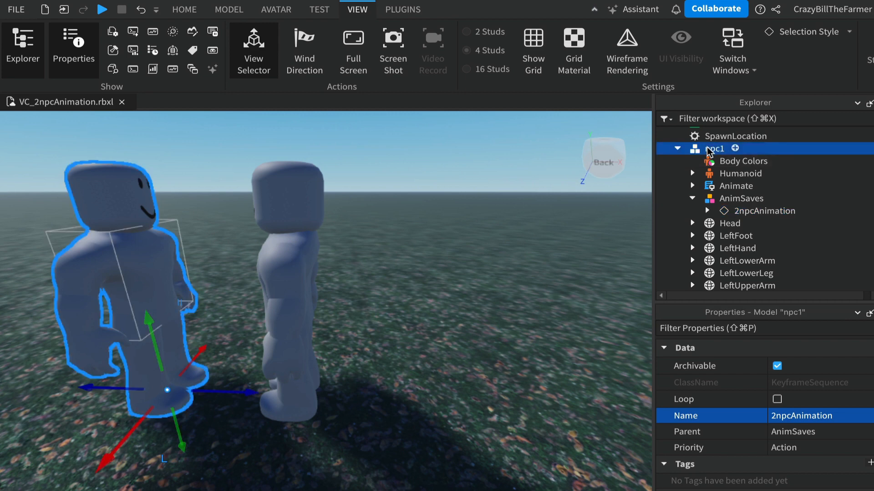
click(735, 149)
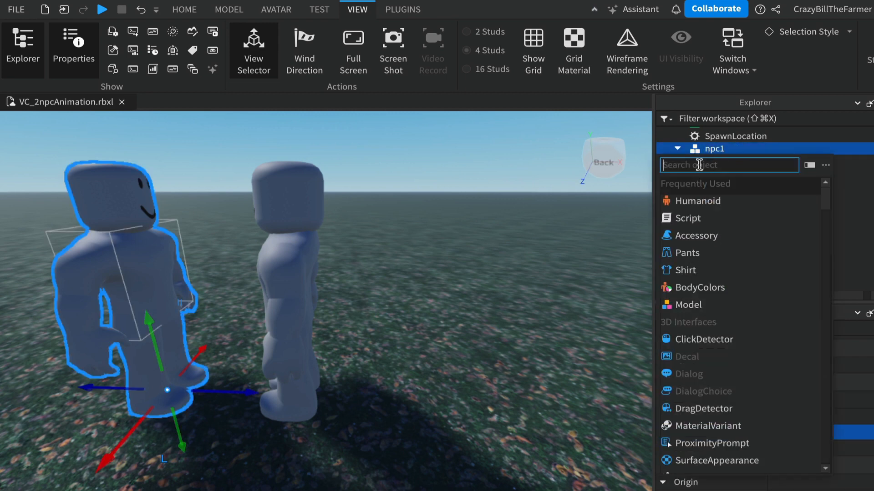
text(ani)
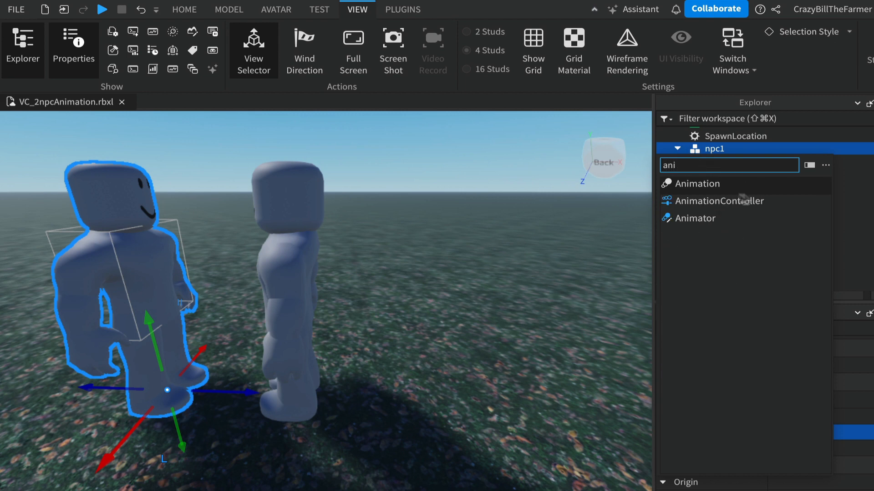
click(695, 184)
scroll(761, 214, down, 5)
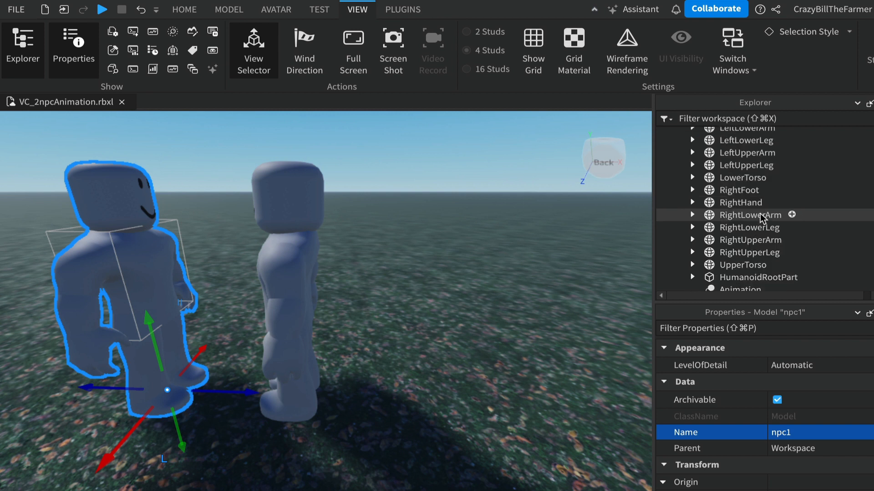
scroll(761, 218, down, 3)
click(731, 225)
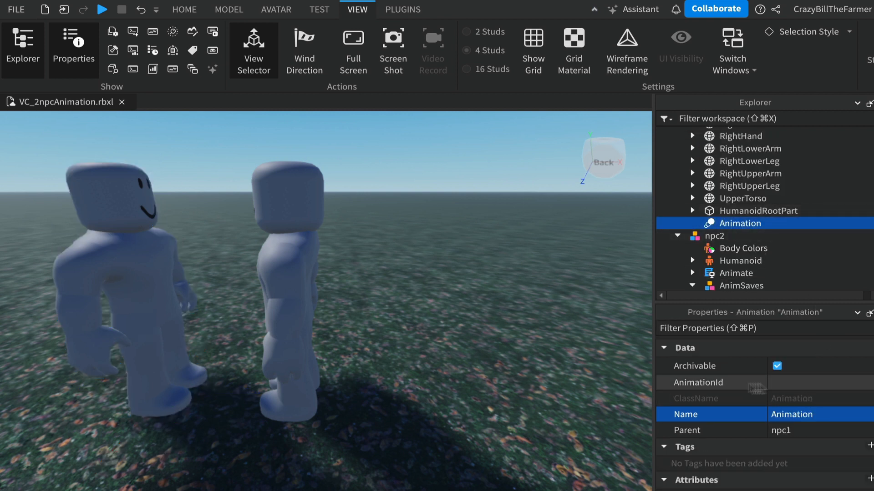
click(789, 385)
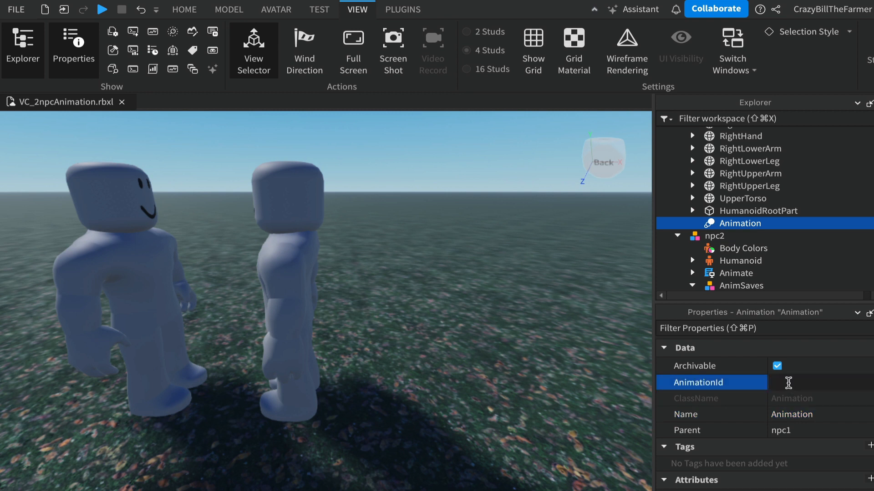
key(super+v)
key(Return)
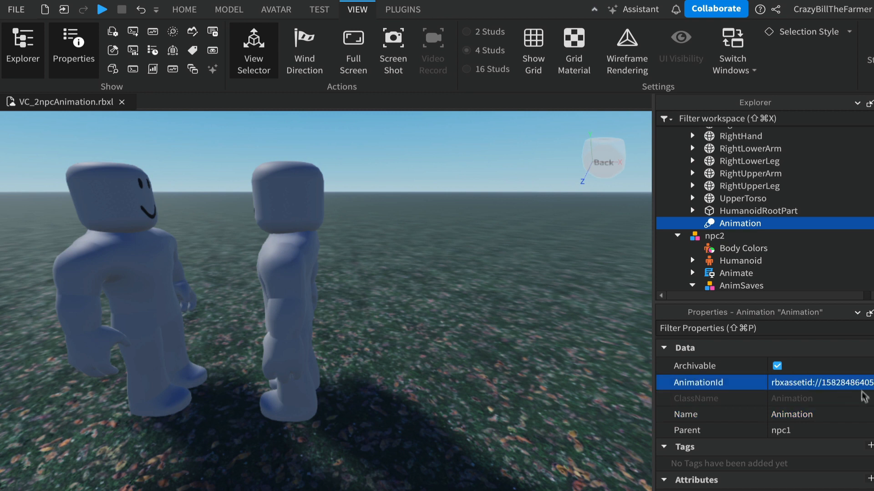
Step: Rename npc1's Animation object to attackAnim
double_click(730, 225)
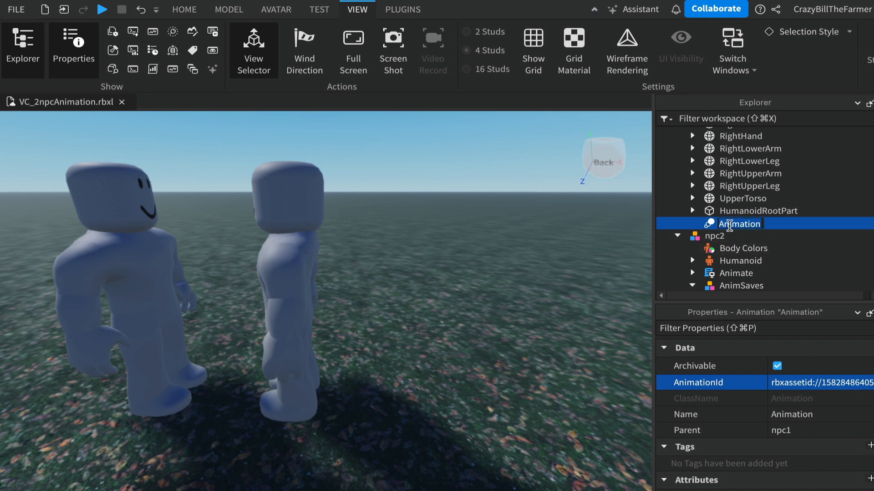
text(attackAnim)
key(Return)
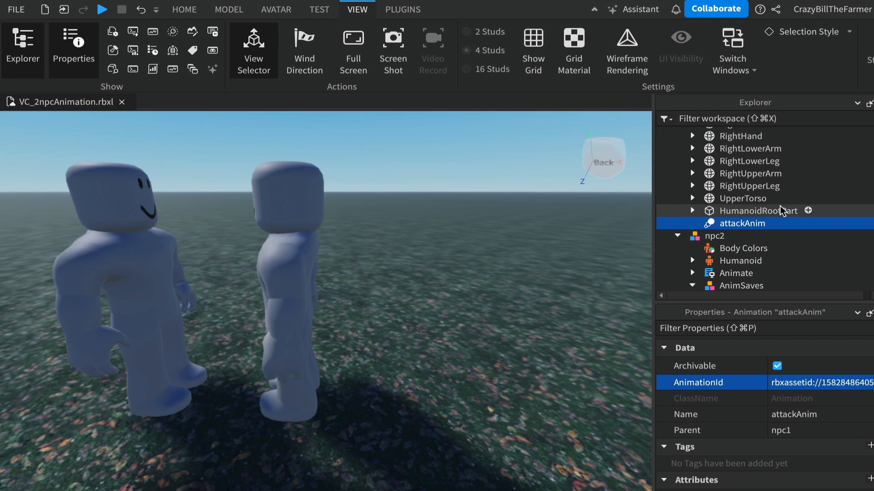
Step: Collapse npc1 and npc2 in the Workspace and group the two together as a model
scroll(782, 211, up, 5)
scroll(782, 210, up, 4)
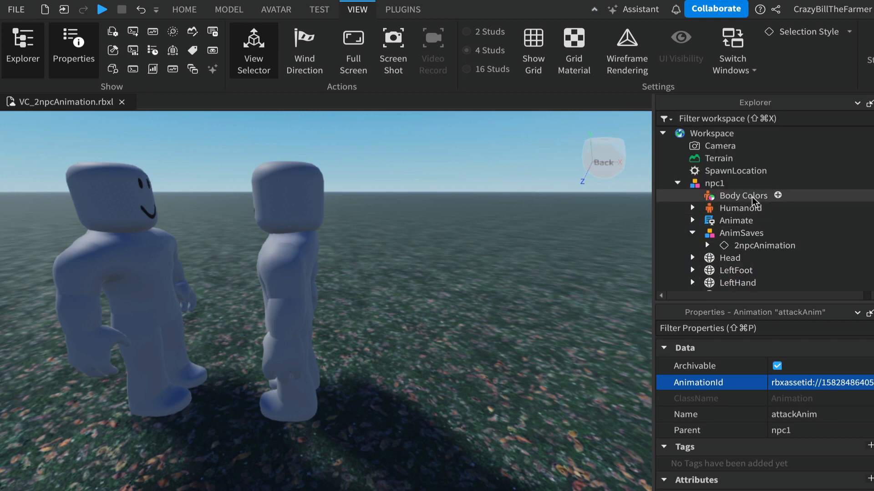
click(677, 183)
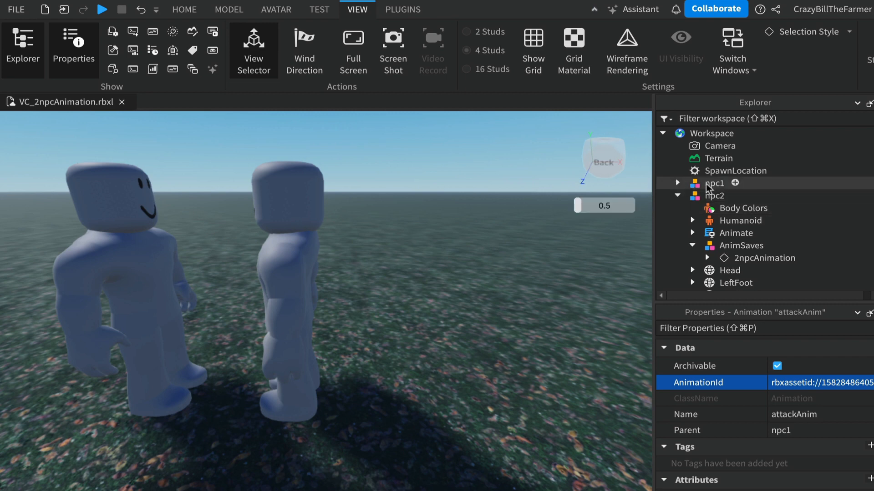
click(677, 195)
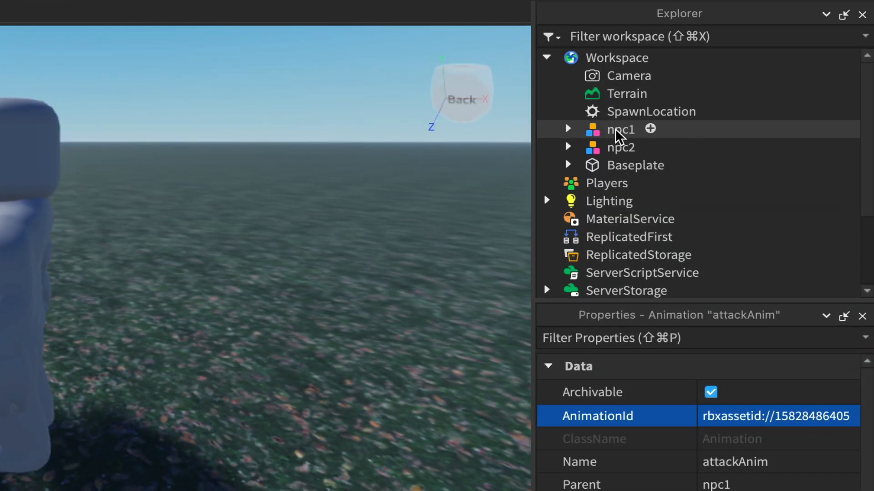
click(618, 132)
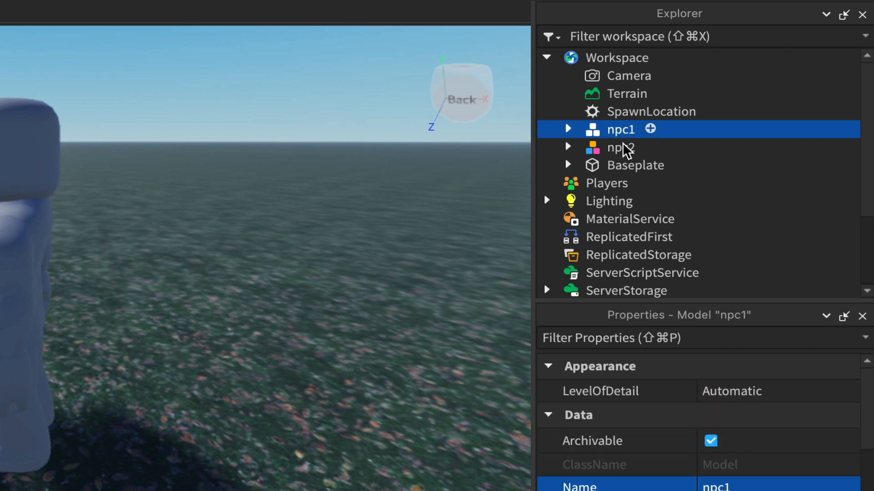
shift+click(622, 148)
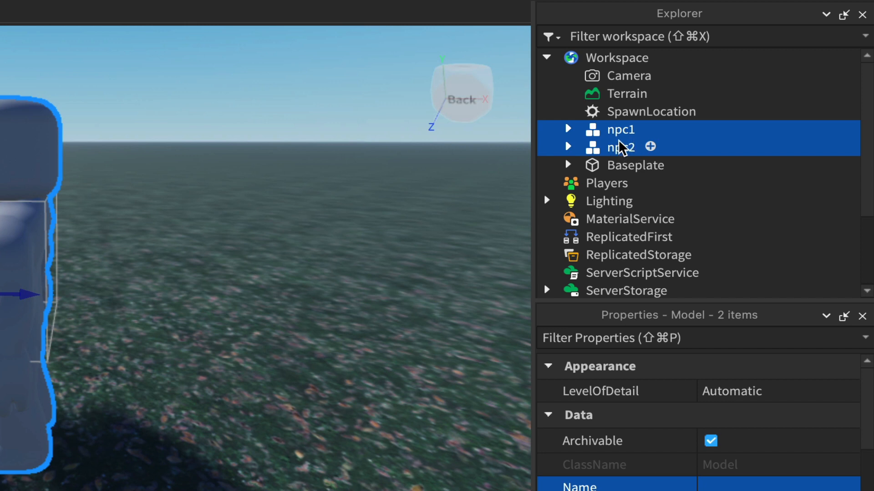
right_click(621, 148)
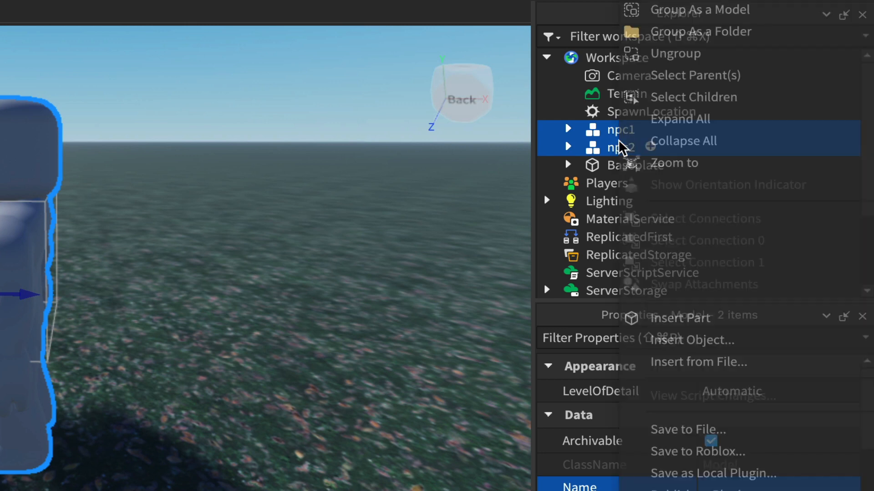
click(703, 10)
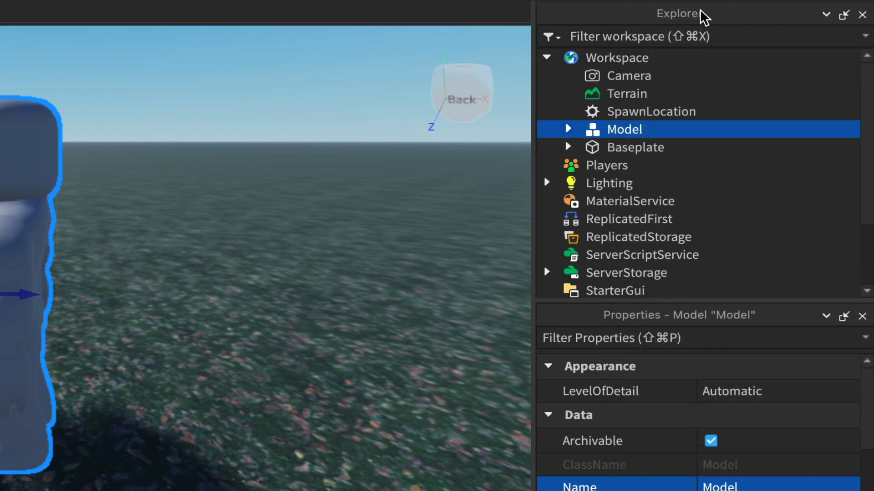
Step: Rename the model containing both NPCs to 2npcModel
double_click(623, 131)
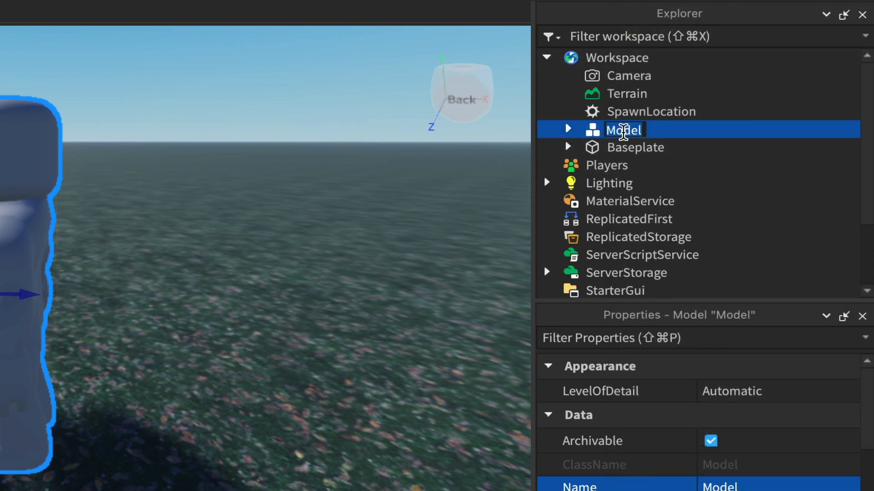
text(2)
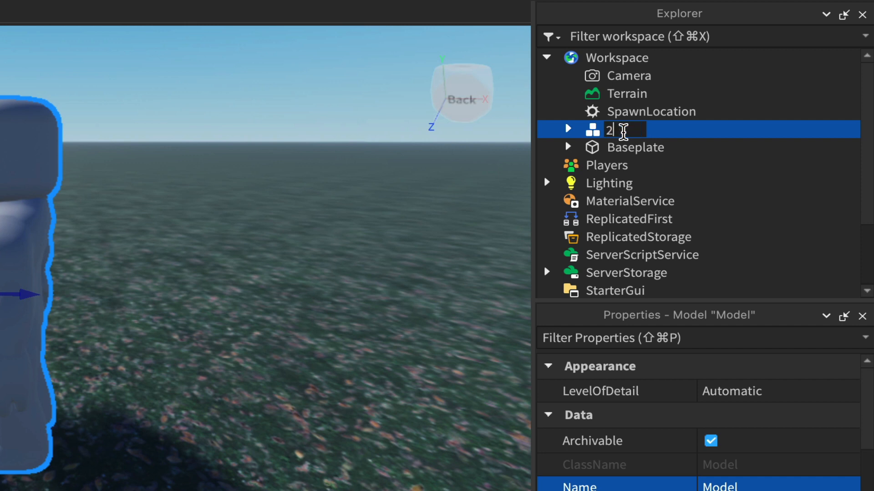
text(npcModel)
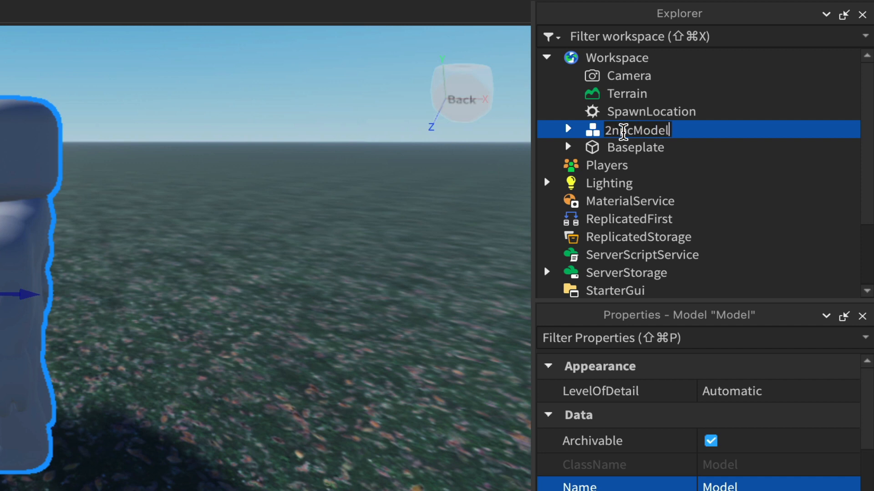
key(Return)
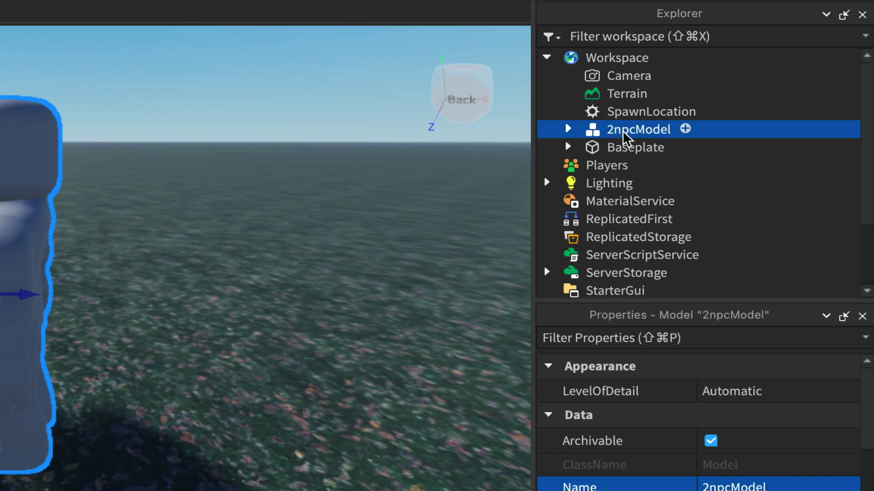
Step: Expand 2npcModel and insert a Script object directly inside it
click(569, 129)
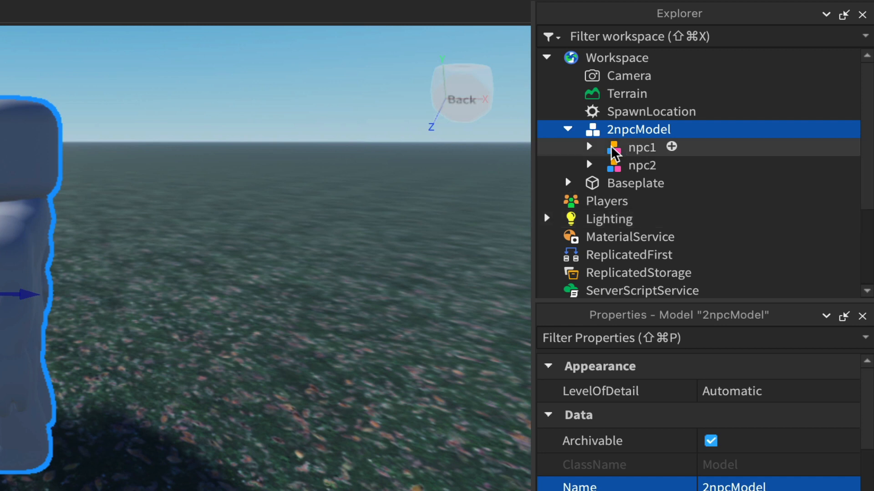
click(686, 130)
click(580, 234)
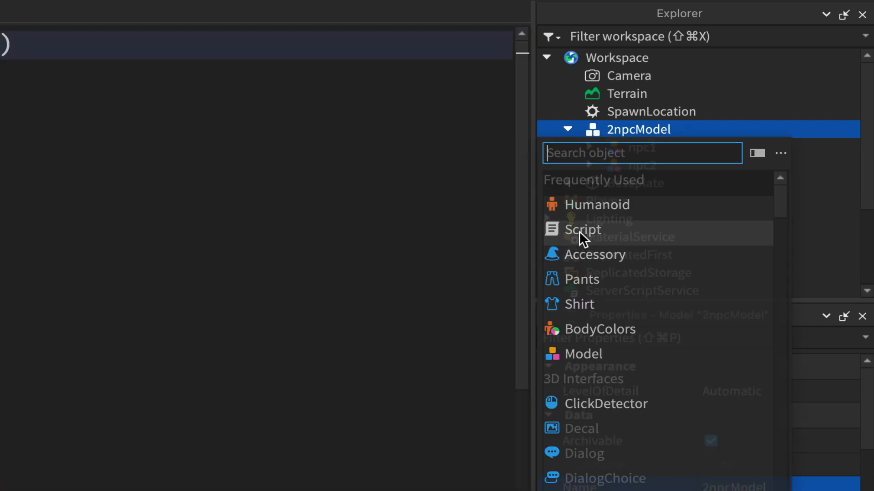
click(580, 232)
Step: Rename the new script in 2npcModel to animatenpcs
click(645, 153)
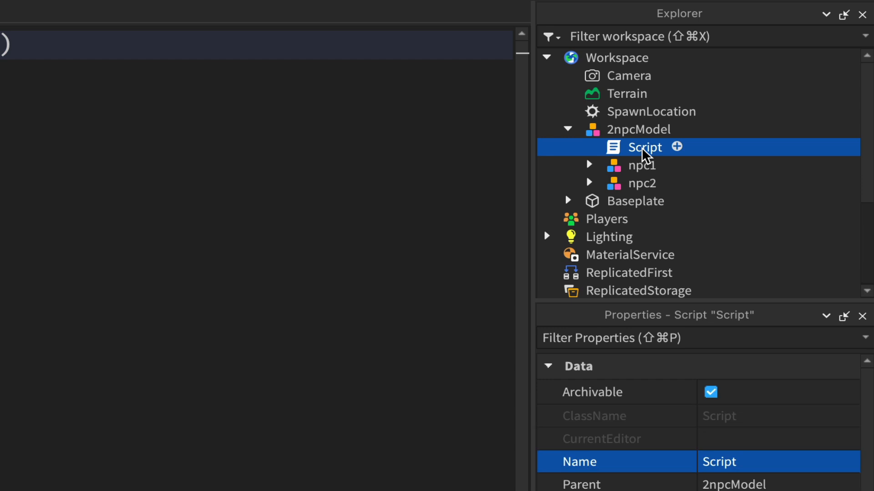
click(642, 149)
text(a)
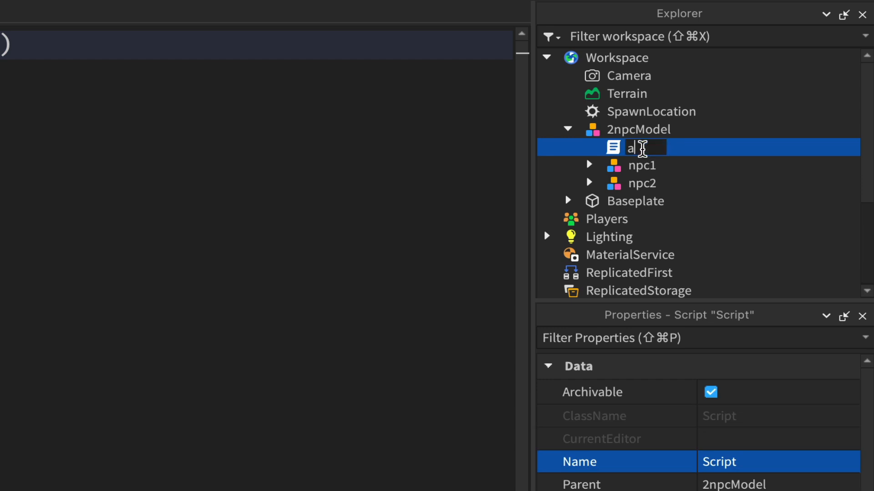
text(nimatenpcs)
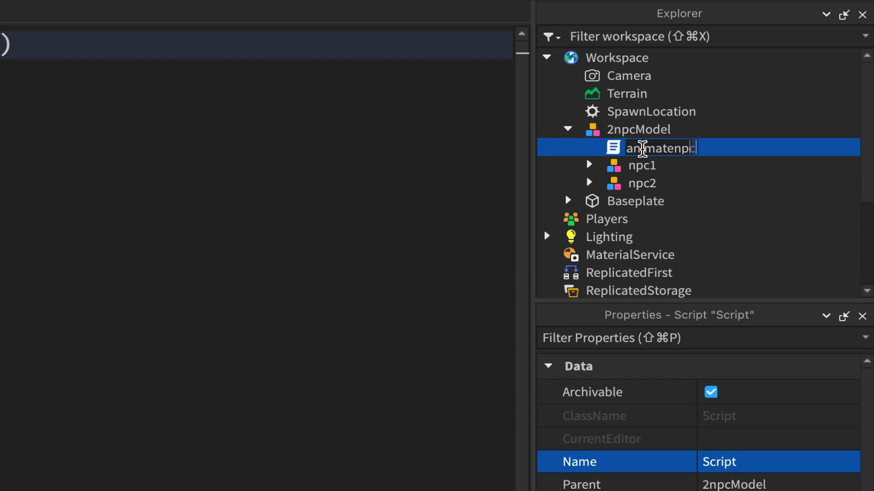
key(Return)
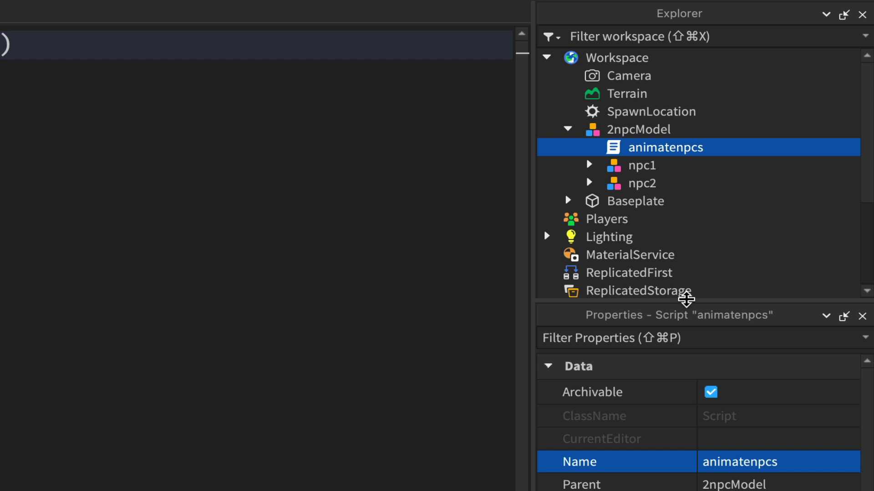
Step: Set the RunContext of the animatenpcs script to Client
drag(685, 300, 686, 278)
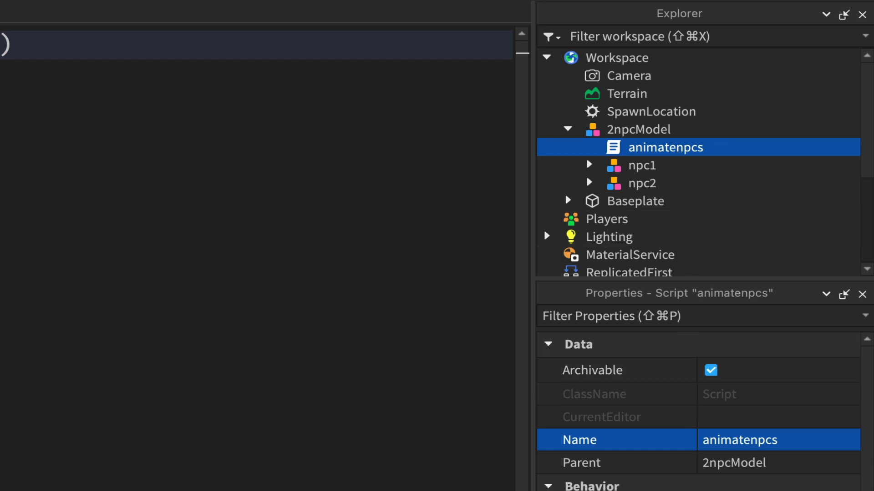
scroll(605, 487, down, 3)
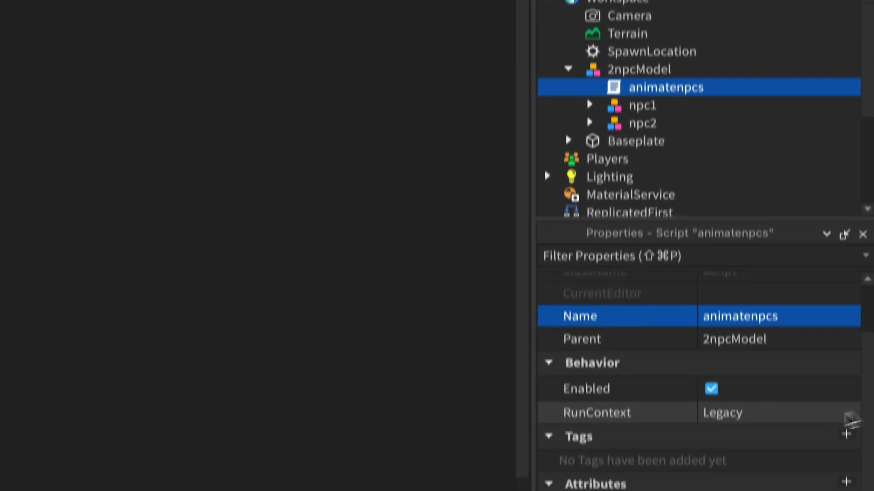
click(849, 414)
click(849, 413)
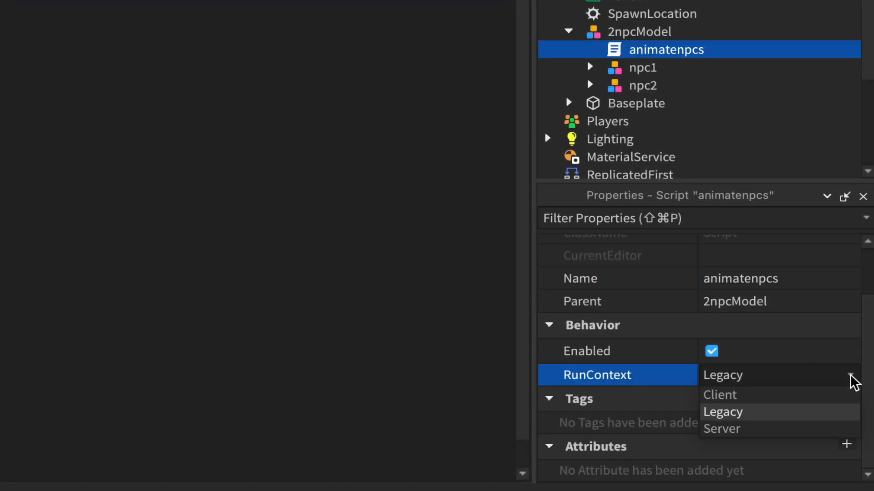
click(735, 396)
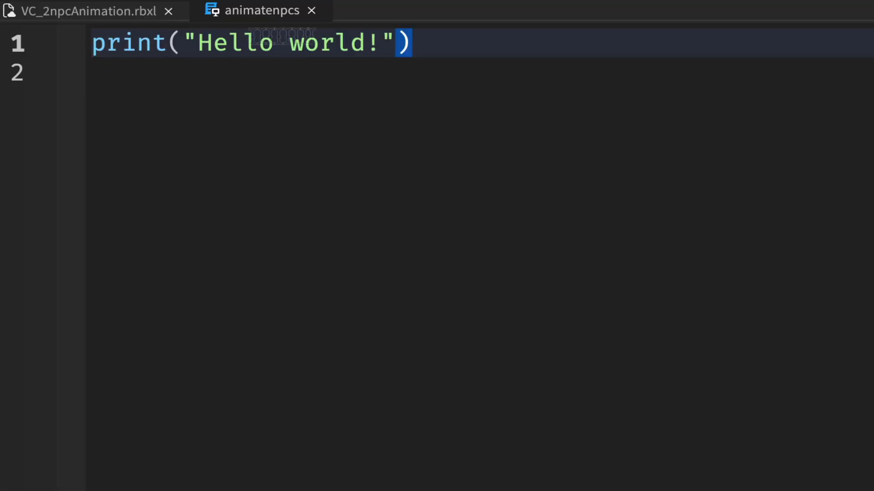
Step: Delete the default print("Hello world!") line from animatenpcs and add two blank lines at the start
drag(428, 41, 56, 33)
key(BackSpace)
key(Return)
key(Return)
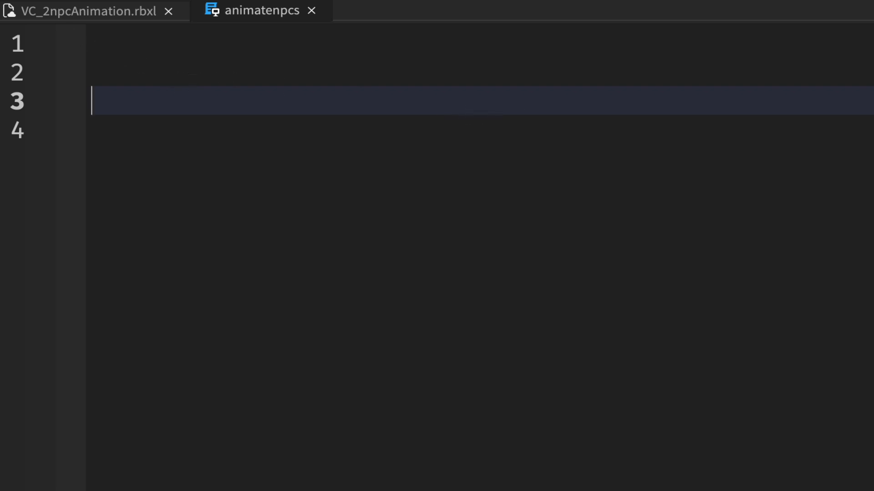
Step: Declare the local variable attNpc as script.Parent.npc1 on line 3 of animatenpcs
text(local)
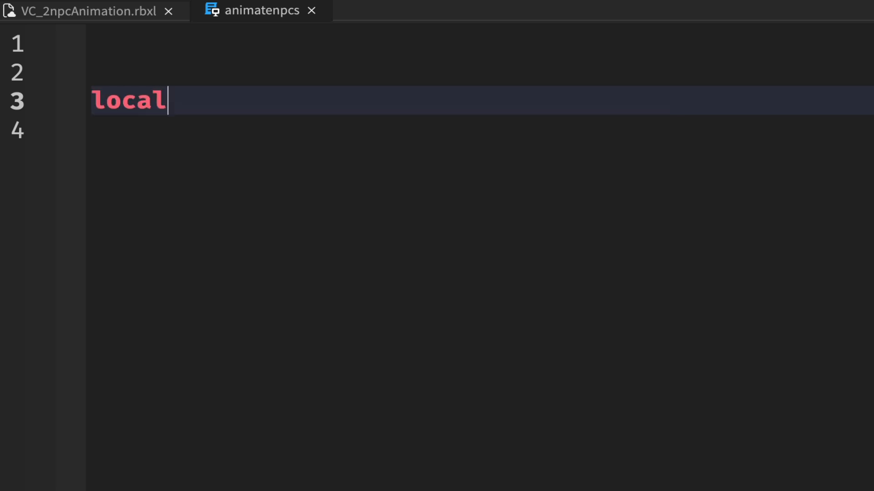
text( att)
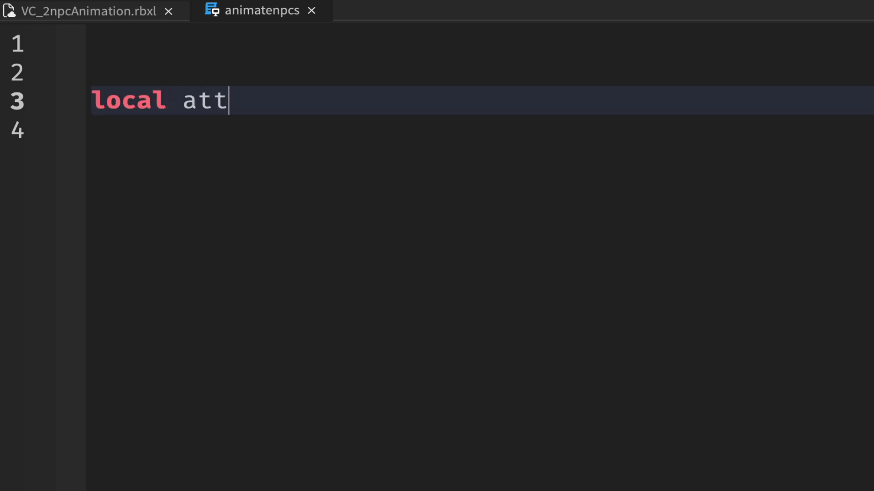
text(Npc = script.)
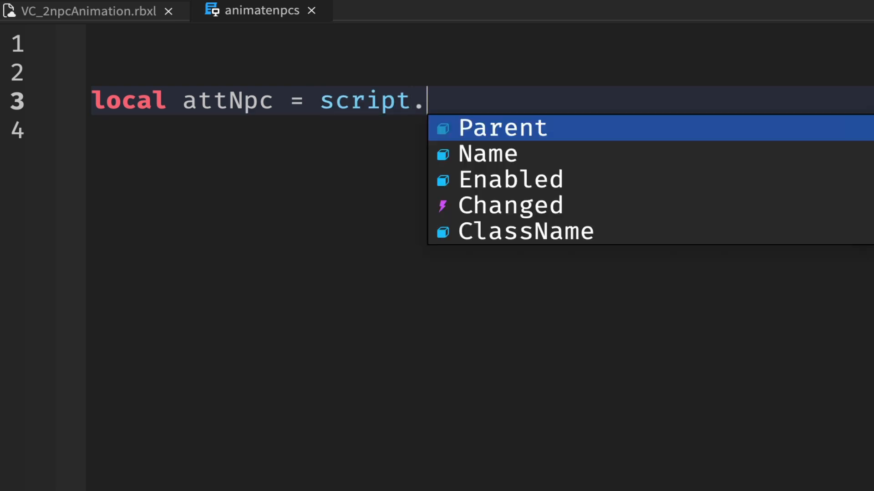
key(Tab)
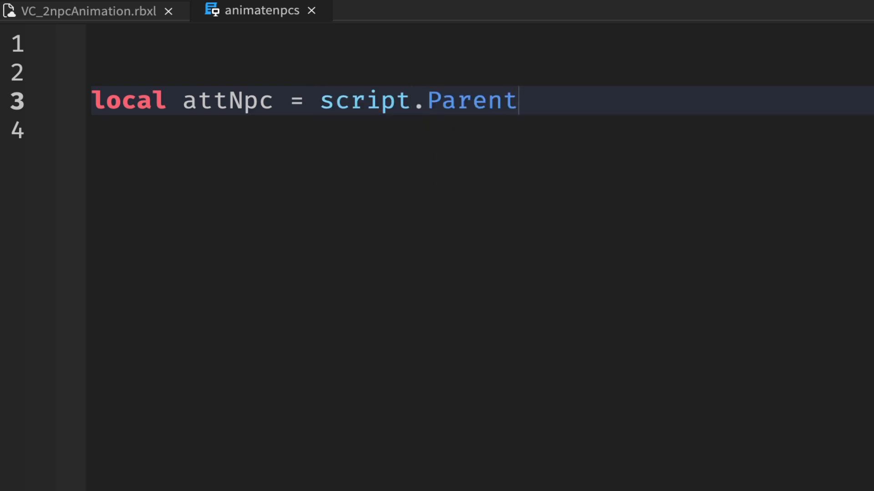
text(.np)
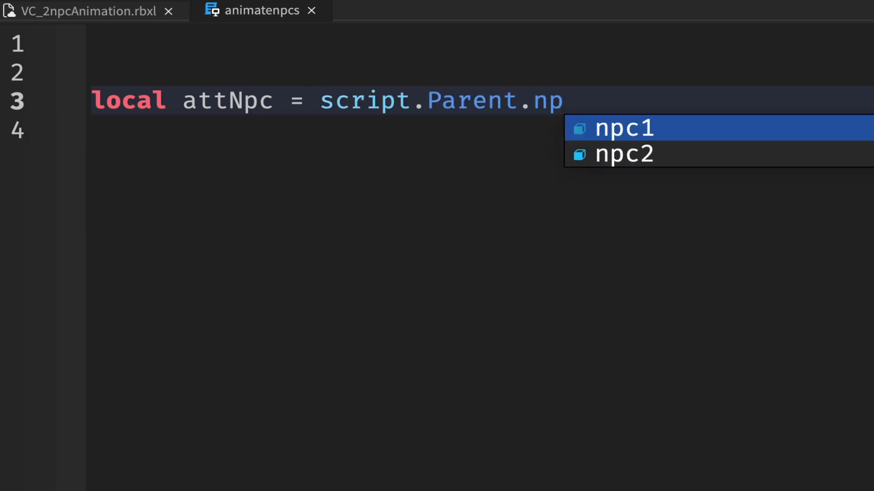
key(Tab)
key(Return)
Step: Declare the local variable defNpc as script.Parent.npc2 on the following line and leave a blank line below it
text(loc)
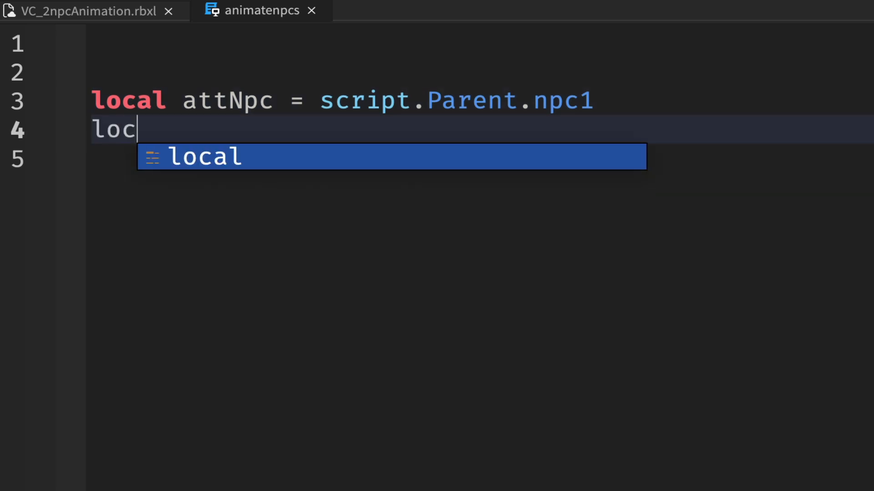
key(Tab)
text(def)
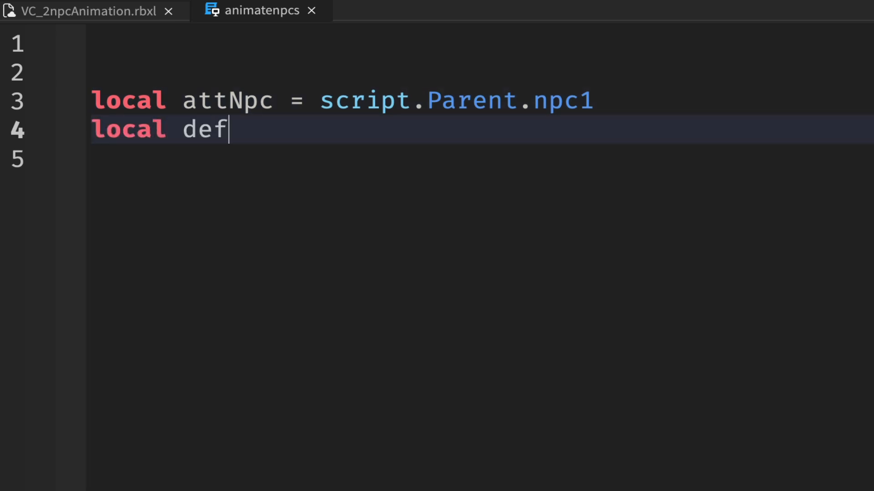
text(Npc)
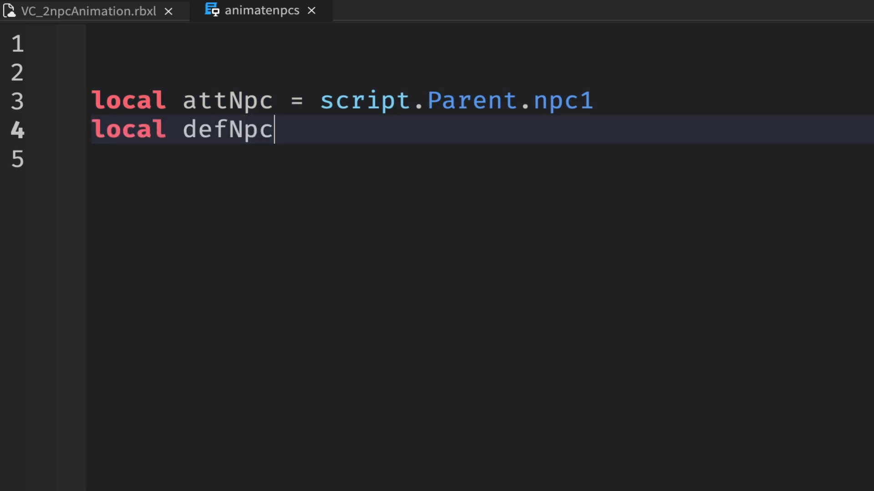
text( = script.)
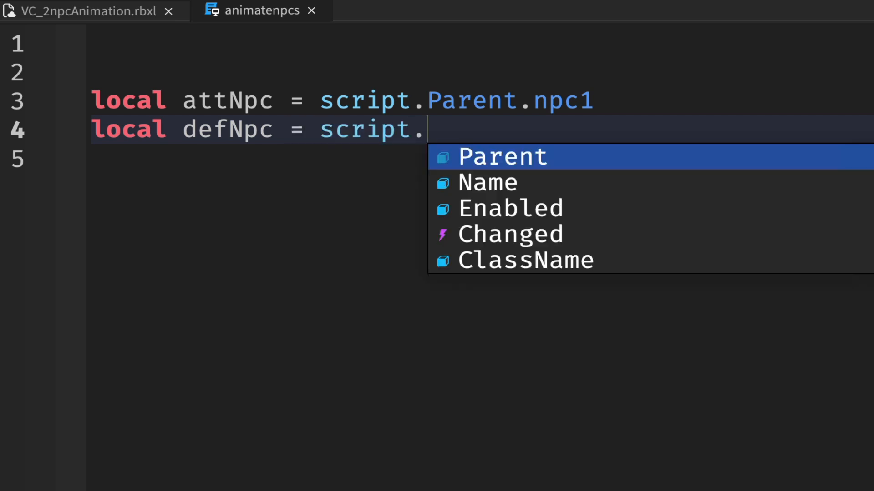
text(Parent.npc)
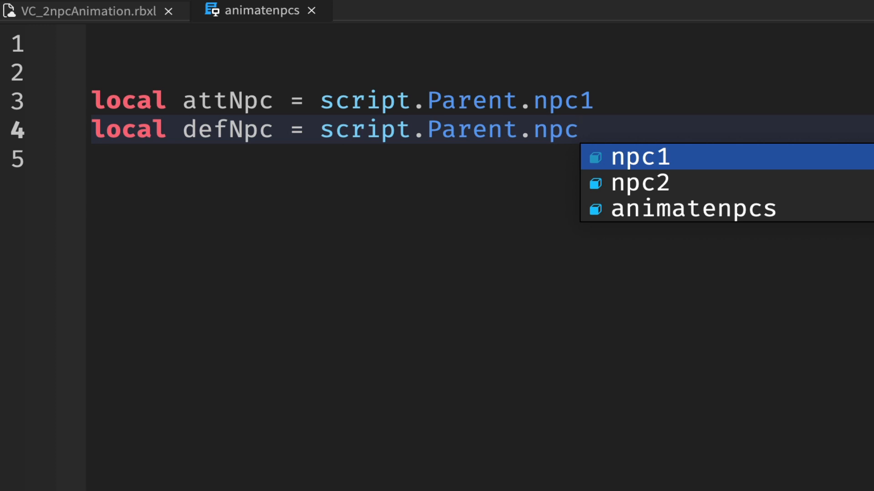
key(Down)
key(Tab)
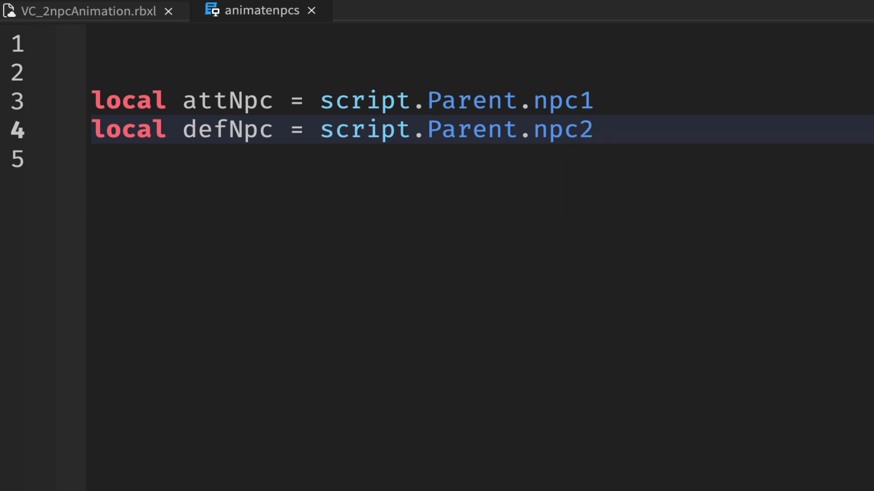
key(Return)
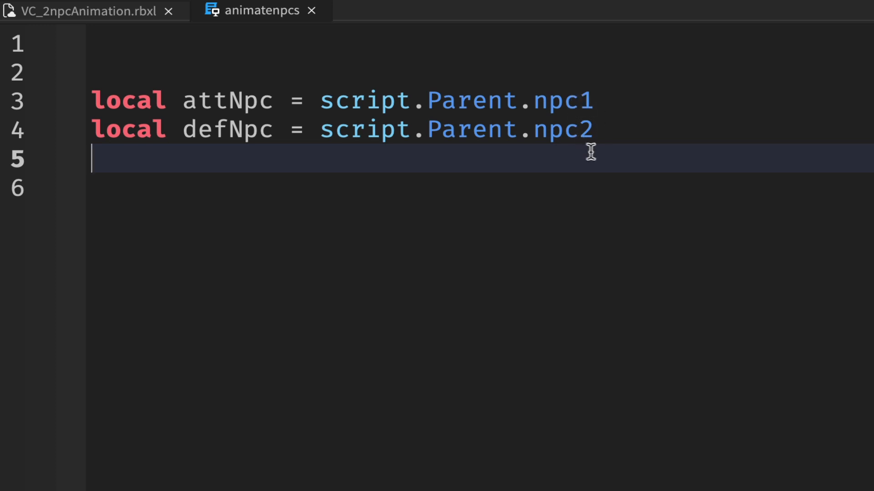
key(Return)
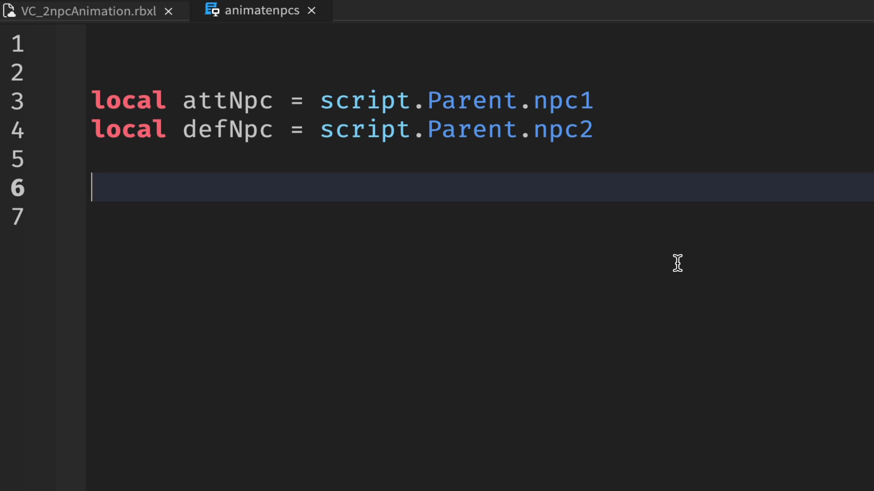
Step: Declare the local variable attAnim as attNpc.attackAnim on line 6
text(local )
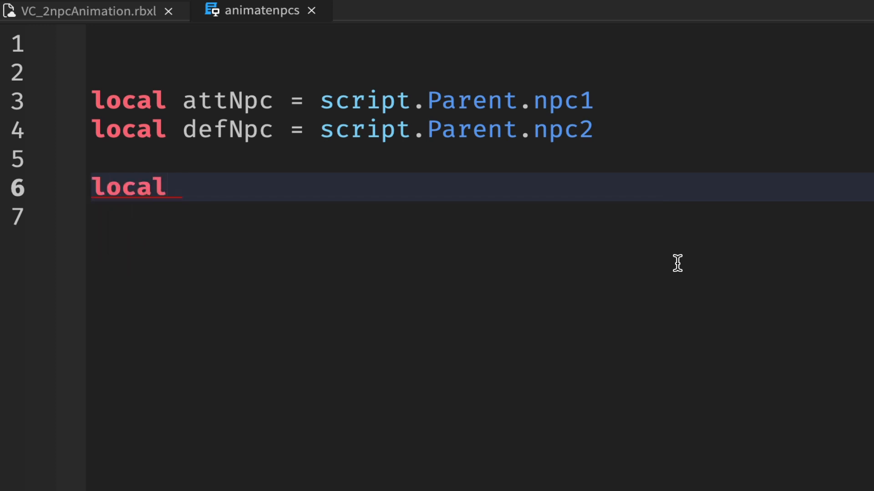
text(attAnim)
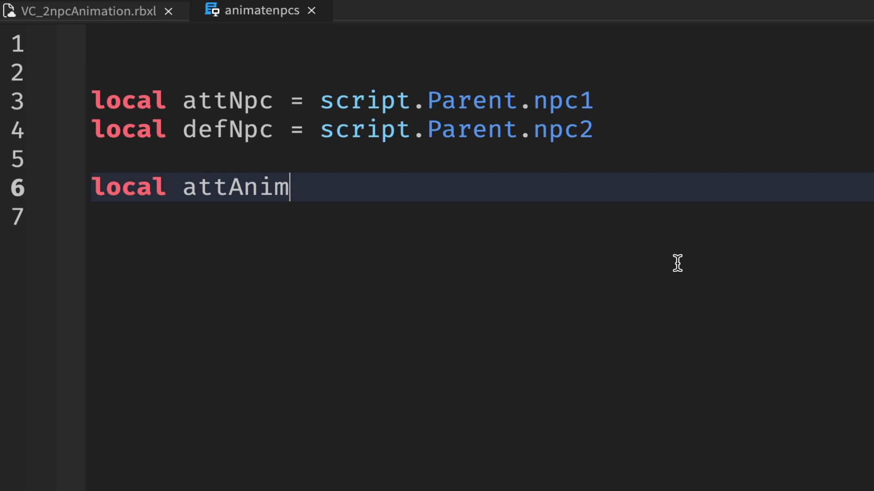
text( = st)
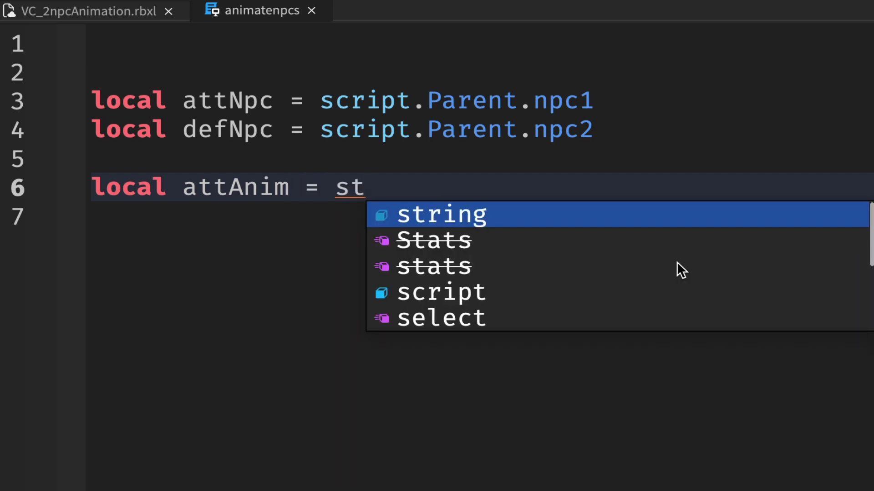
key(BackSpace)
text(a)
key(BackSpace)
key(BackSpace)
text(at)
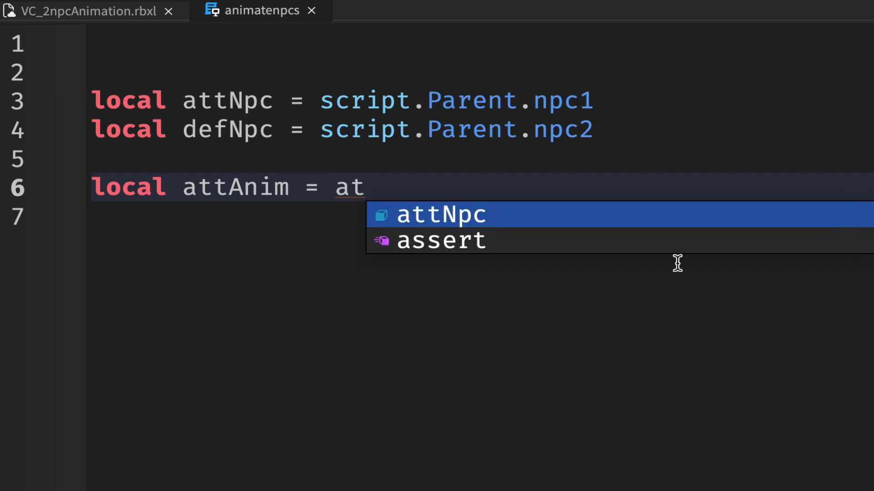
key(Tab)
text(.)
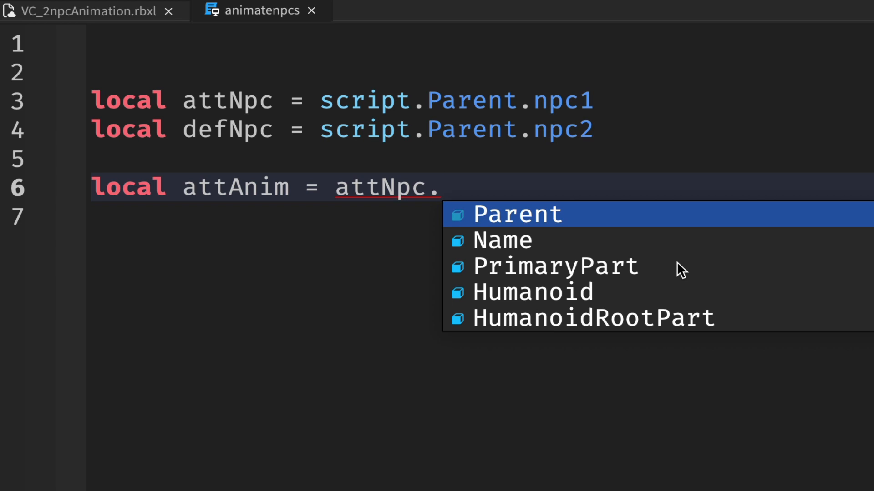
text(at)
key(Tab)
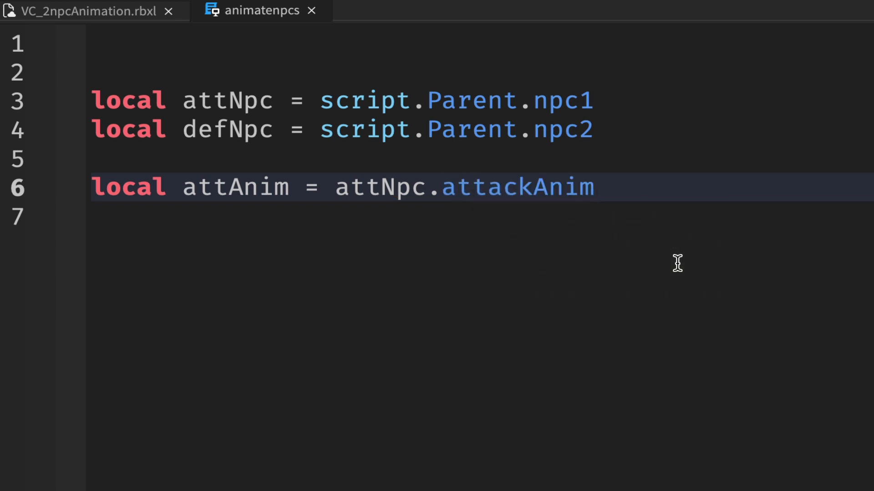
key(Return)
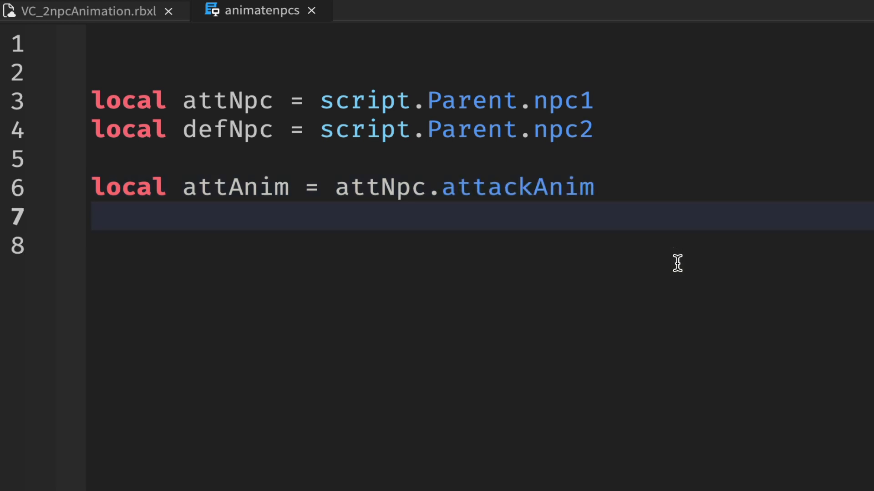
Step: Declare the local variable defAnim as defNpc.defendAnim on line 7 and leave a blank line below it
text(loc)
key(Tab)
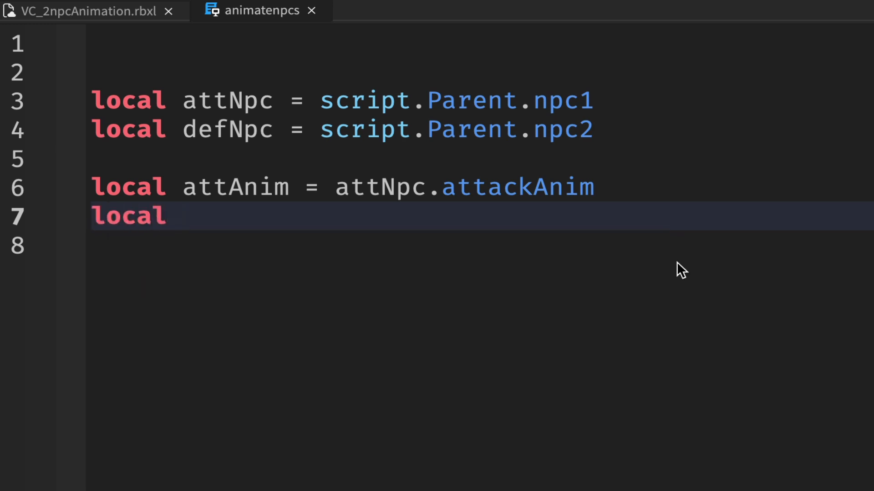
text(defAnim)
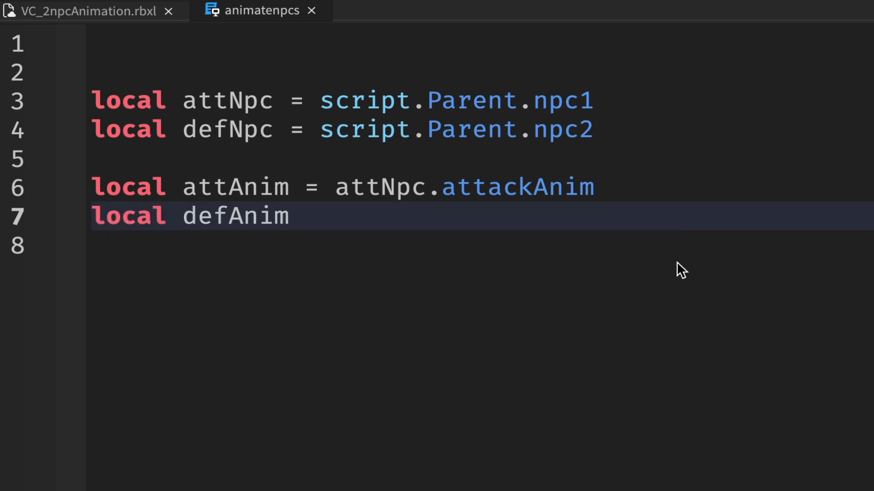
text( = def)
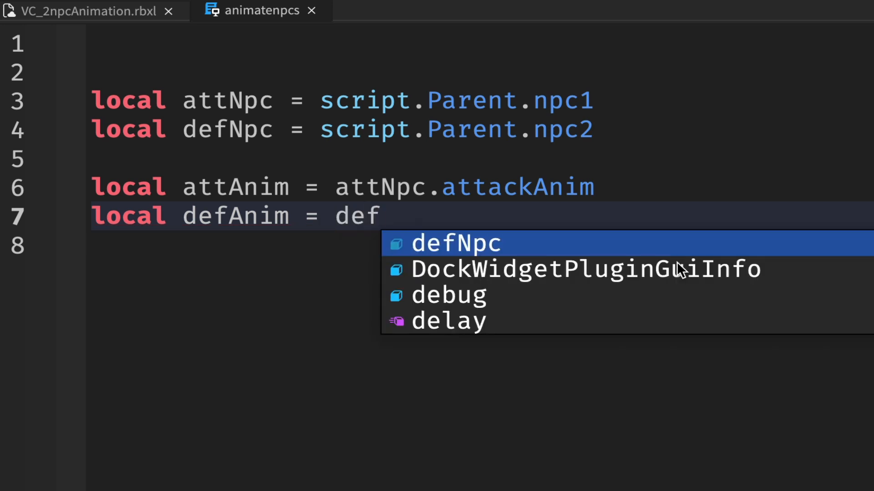
key(Tab)
text(.def)
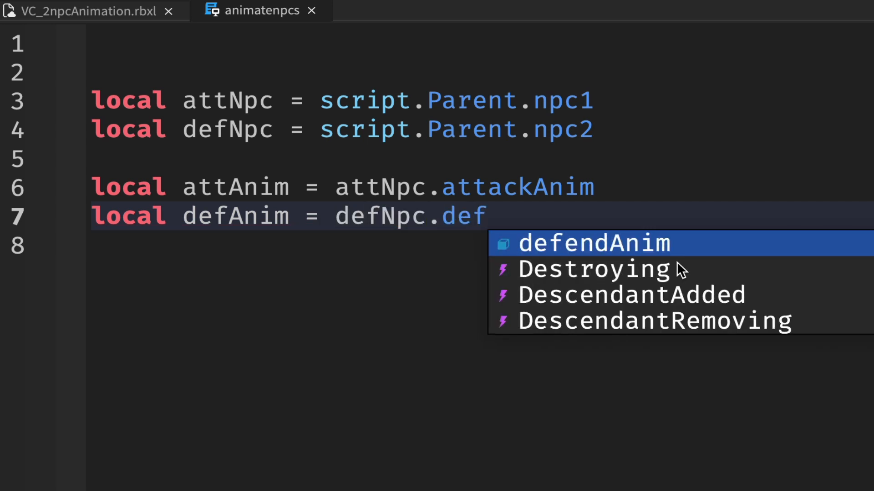
key(Tab)
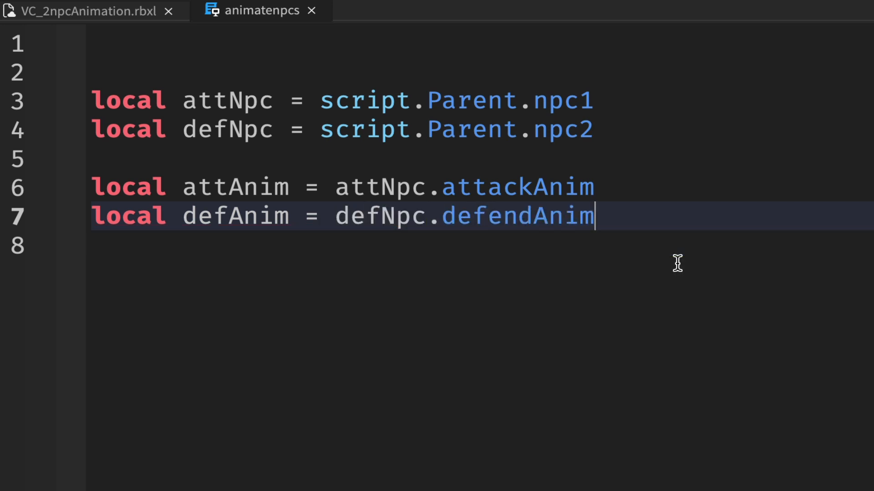
key(Return)
key(Return)
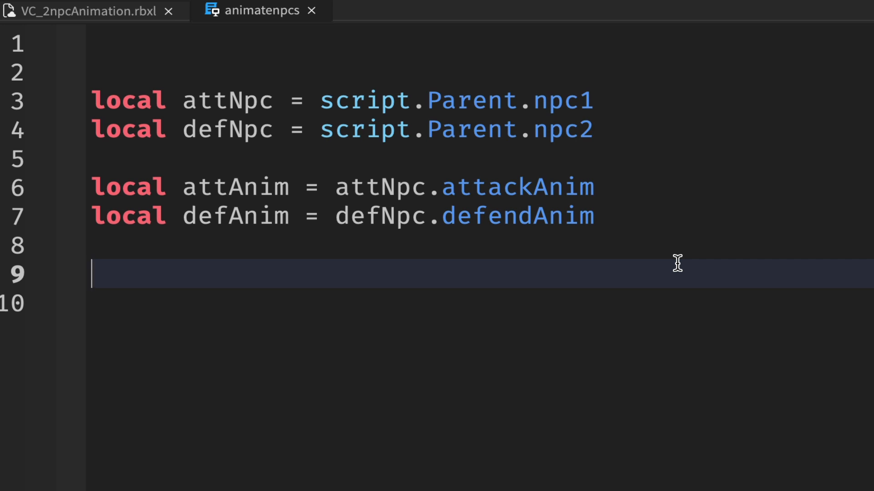
Step: Begin a local variable declaration named attHum on line 9
text(l)
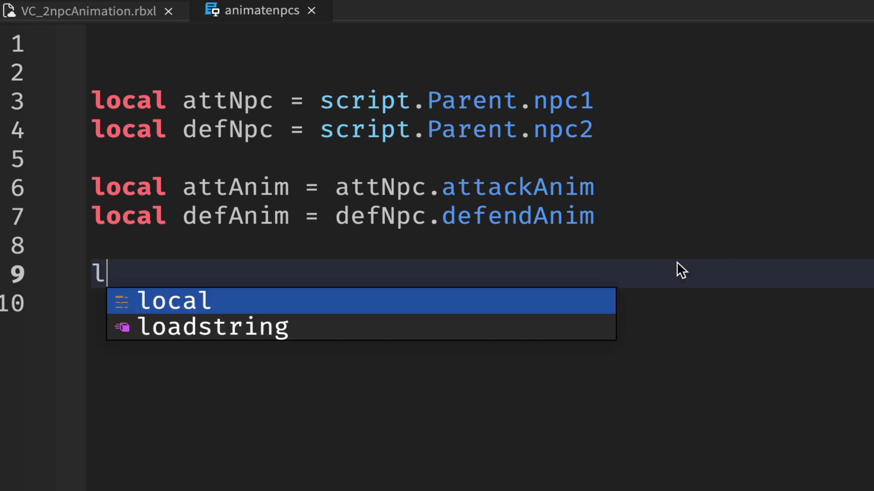
text(ocal att)
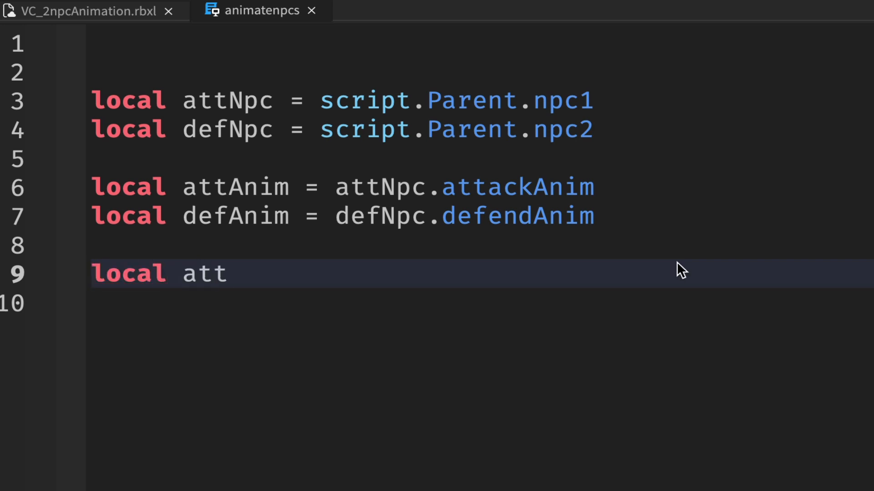
text(Hum = )
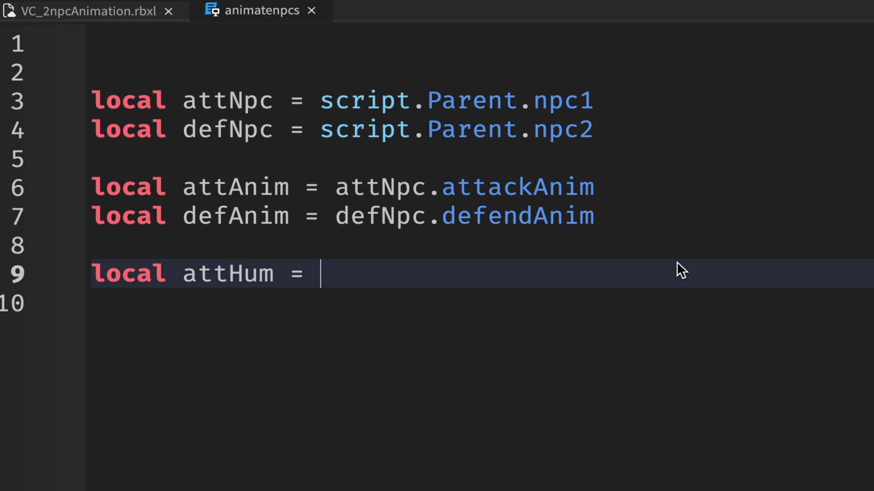
text(script.Parent.)
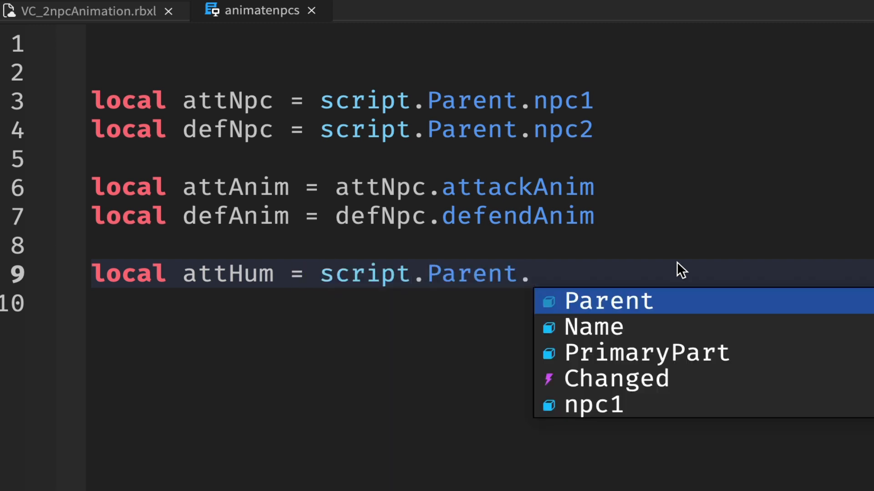
text(Humanoid)
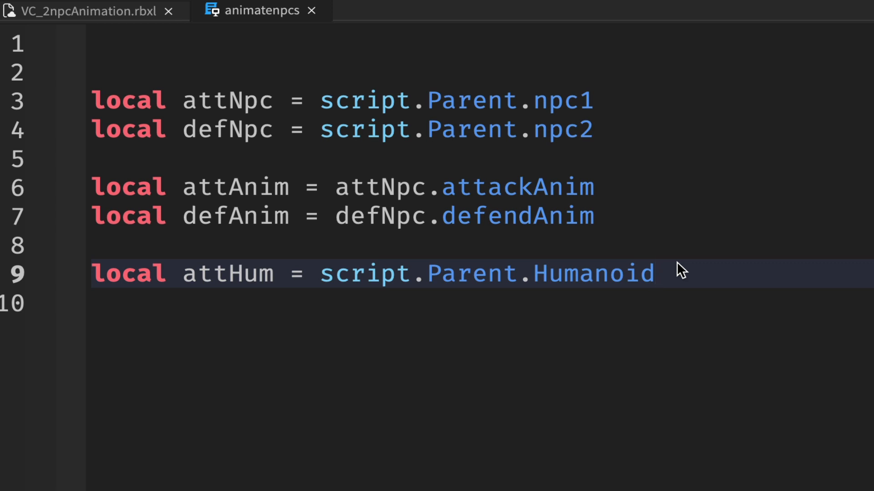
key(BackSpace)
key(BackSpace)
key(BackSpace)
key(BackSpace)
key(BackSpace)
key(BackSpace)
key(BackSpace)
key(BackSpace)
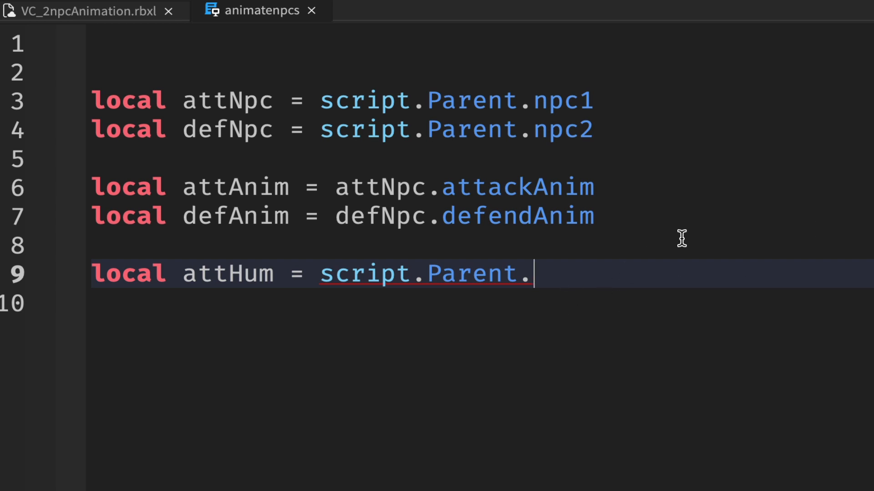
key(BackSpace)
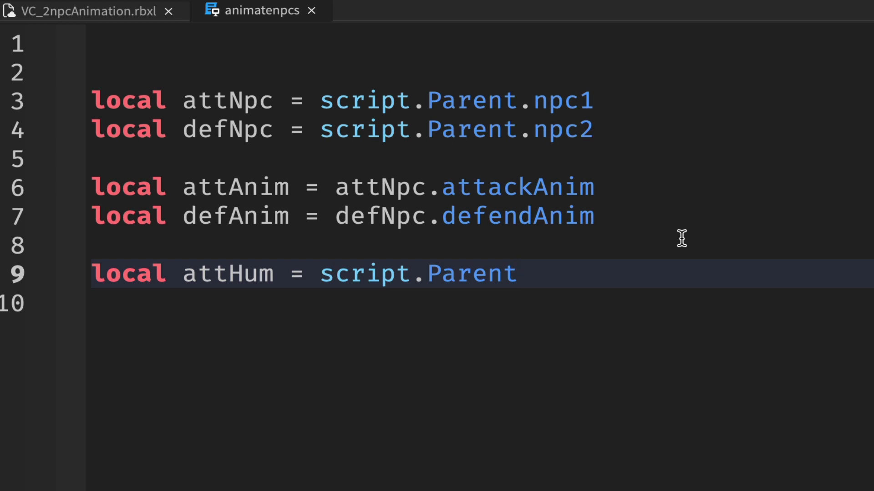
key(BackSpace)
key(BackSpace)
key(BackSpace)
key(BackSpace)
key(BackSpace)
key(BackSpace)
key(BackSpace)
key(BackSpace)
key(BackSpace)
key(BackSpace)
key(BackSpace)
key(BackSpace)
key(BackSpace)
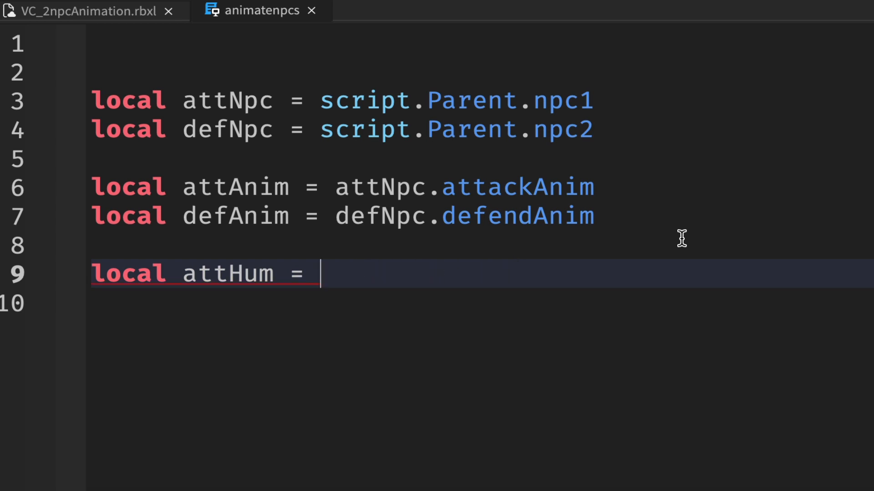
Step: Assign attNpc.Humanoid to attHum and start a new line below it
text(attNpc.)
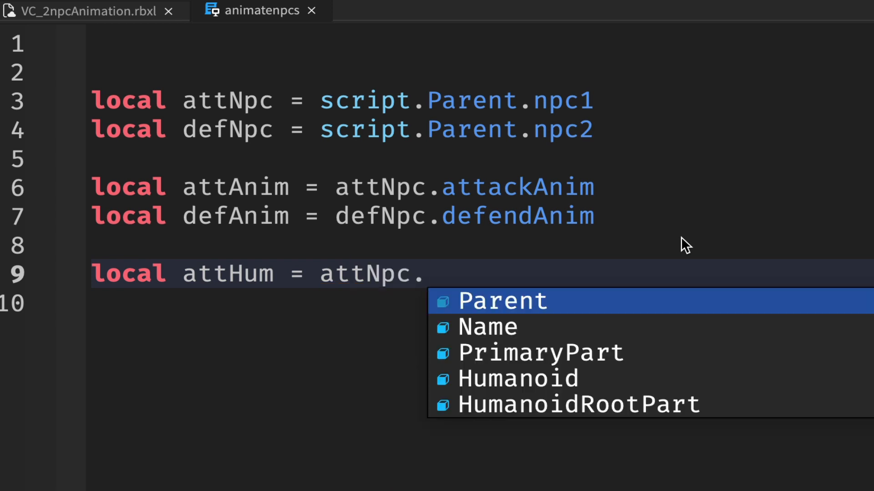
text(H)
key(Tab)
key(Return)
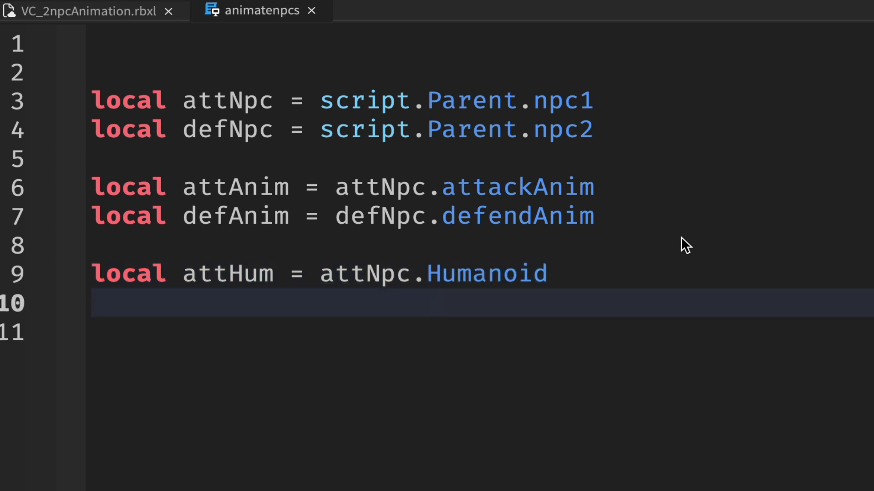
Step: Declare the local variable defHum as defNpc.Humanoid on line 10 and leave a blank line below it
text(local def)
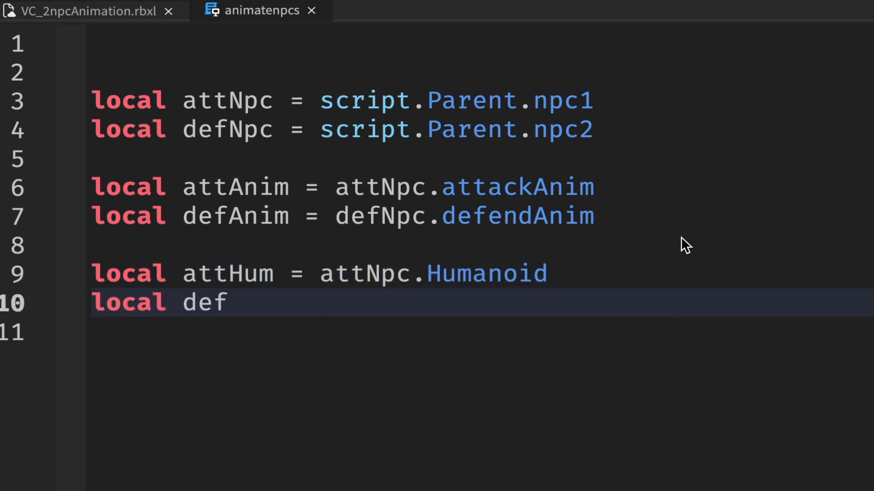
text(Hum =)
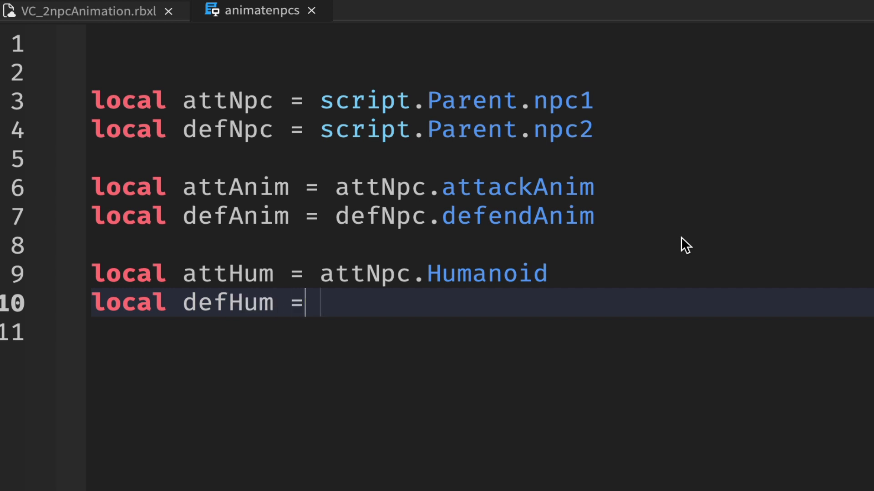
text( de)
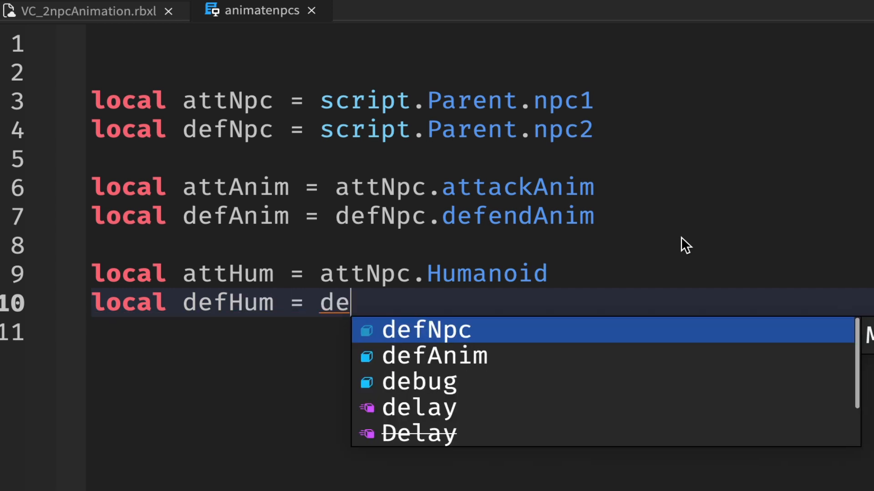
key(Tab)
text(.H)
key(Tab)
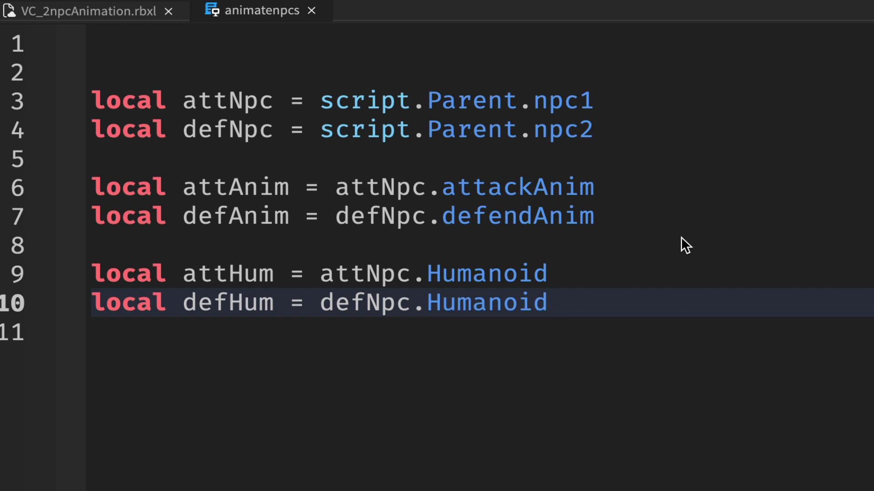
key(Return)
key(Return)
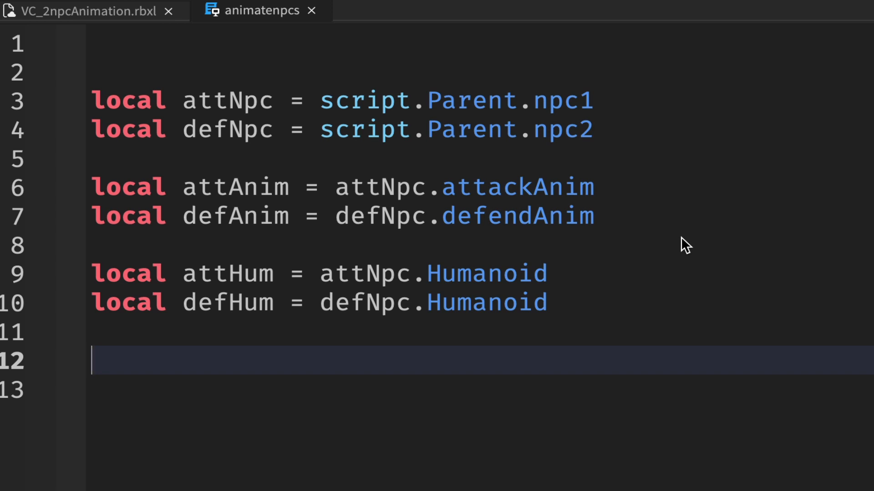
Step: Declare the local variable attAnimTrack as attHum:LoadAnimation(attAnim) on line 12 and start a new line below it
text(loca)
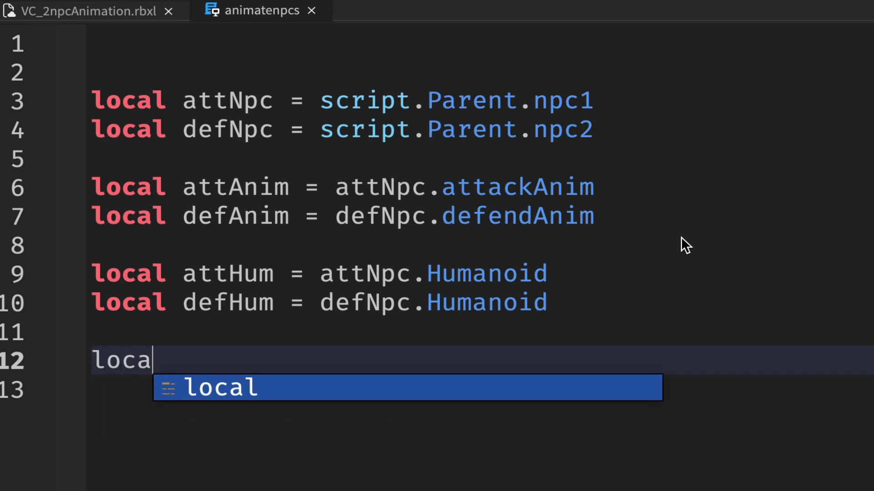
text(l att)
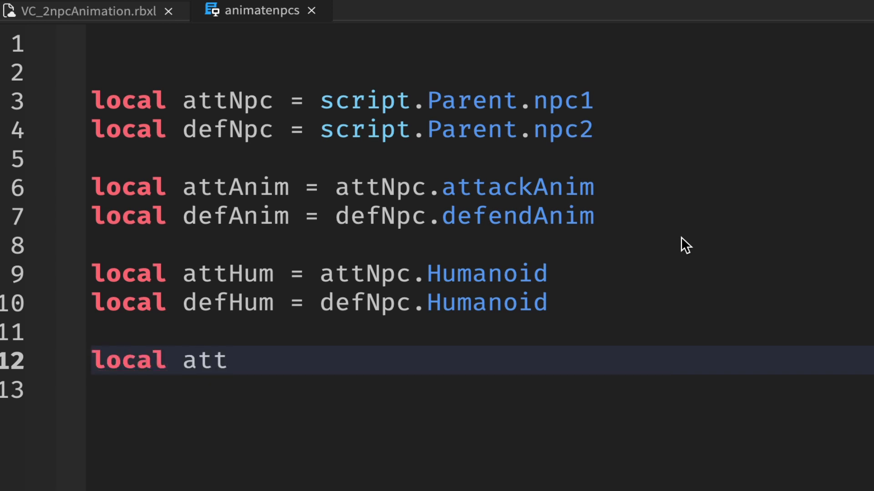
text(AnimTrack)
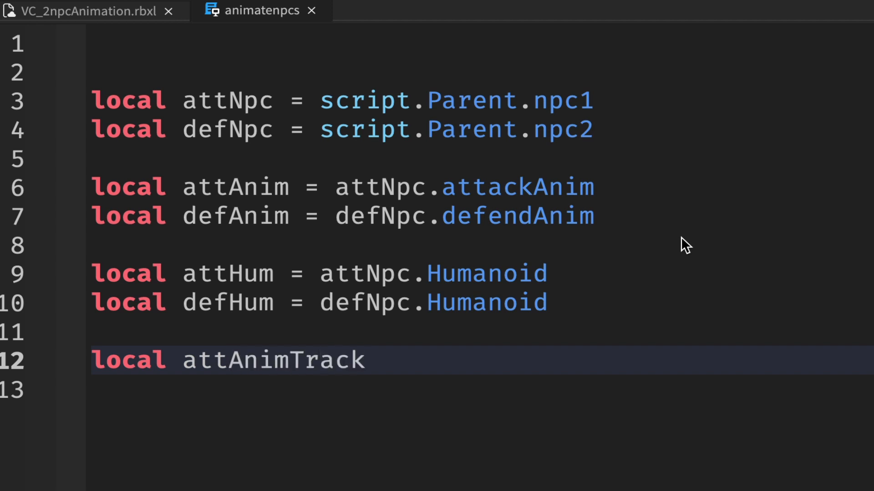
text( = )
text(att)
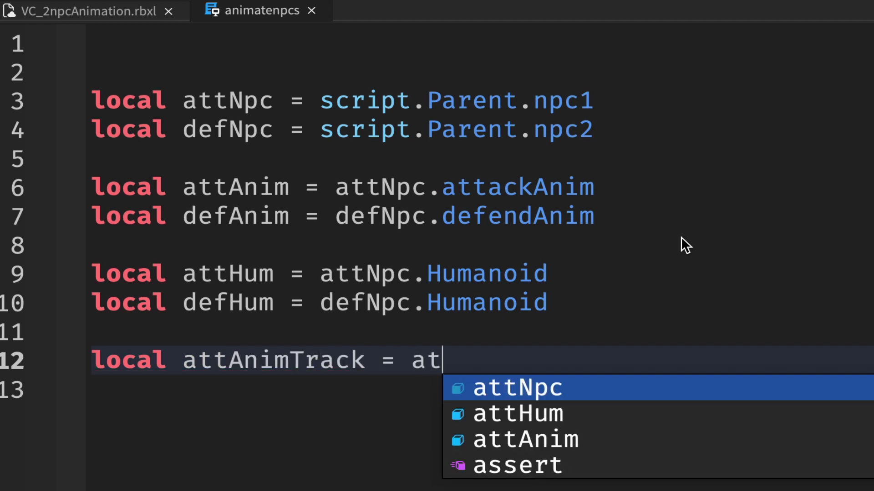
text(H)
key(Tab)
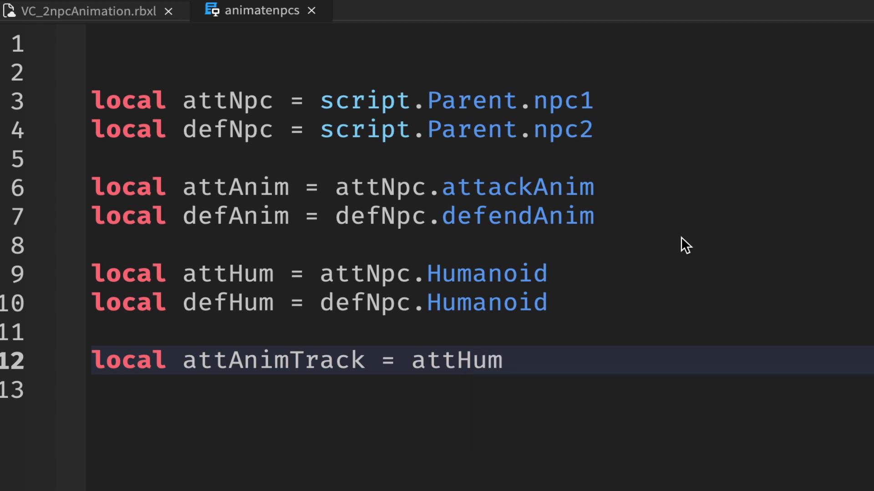
text(:)
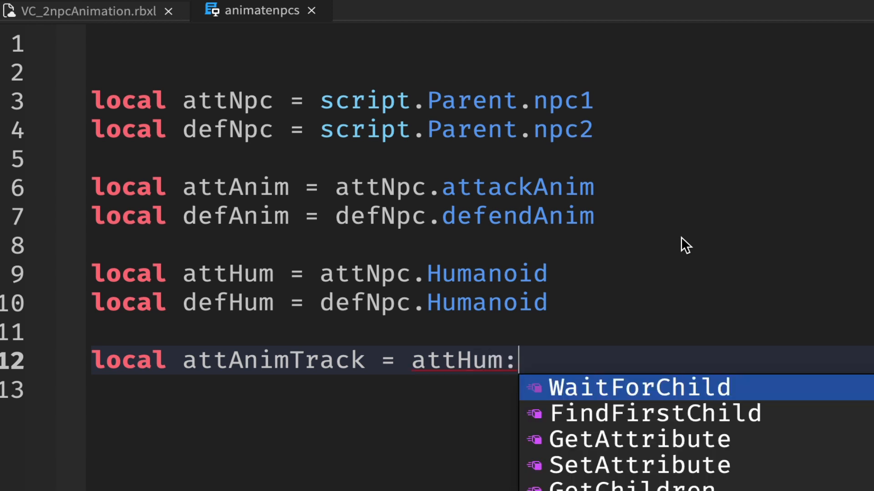
text(Lo)
key(Tab)
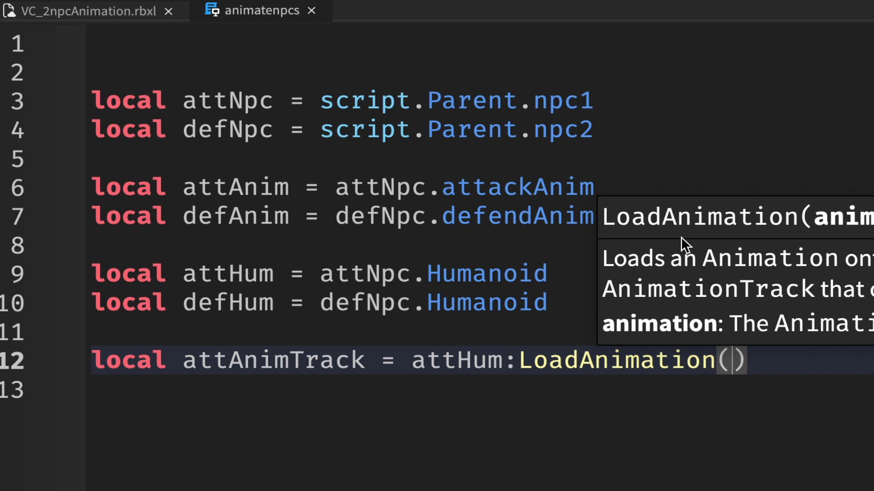
text(attA)
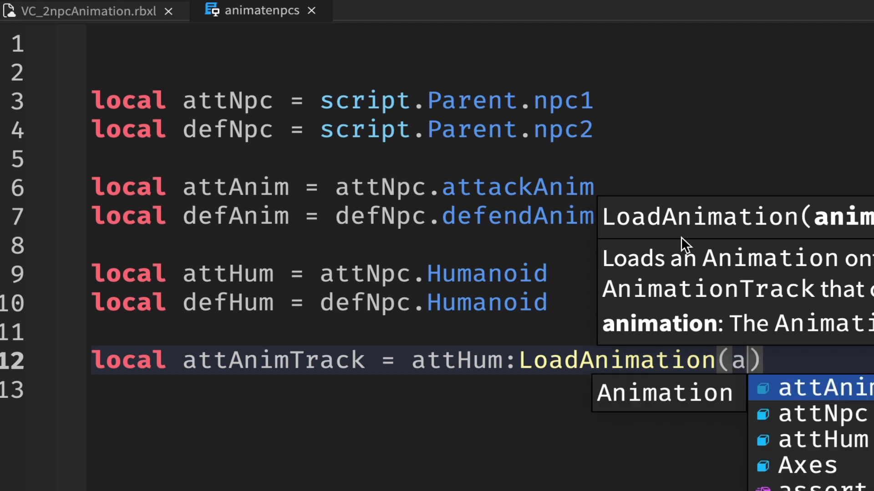
key(Tab)
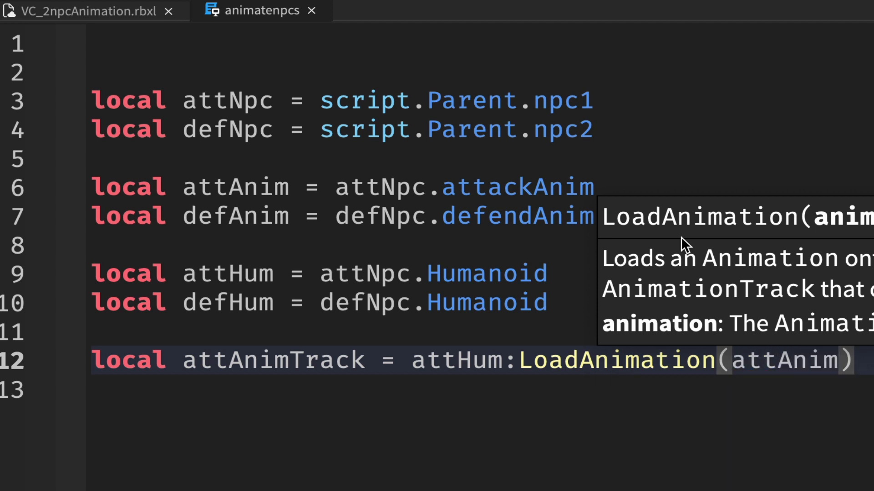
key(End)
key(Return)
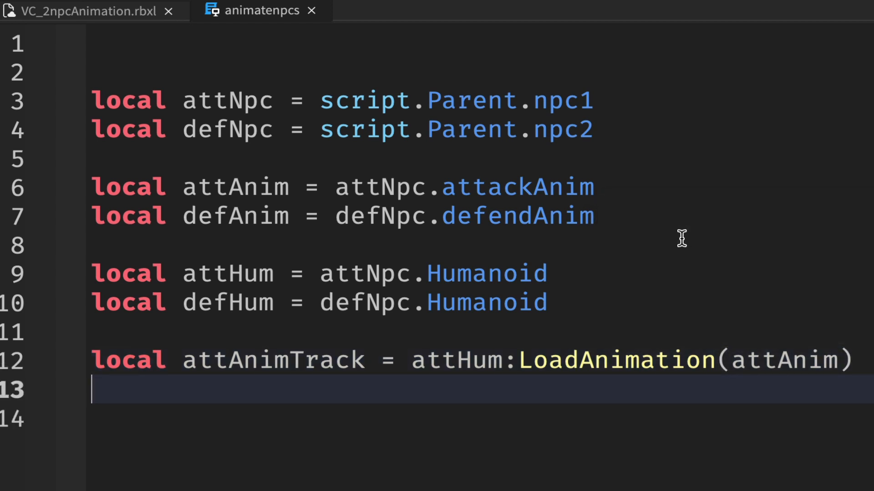
Step: Declare the local variable defAnimTrack as defHum:LoadAnimation(defAnim) on line 13 and leave a blank line below it
text(local de)
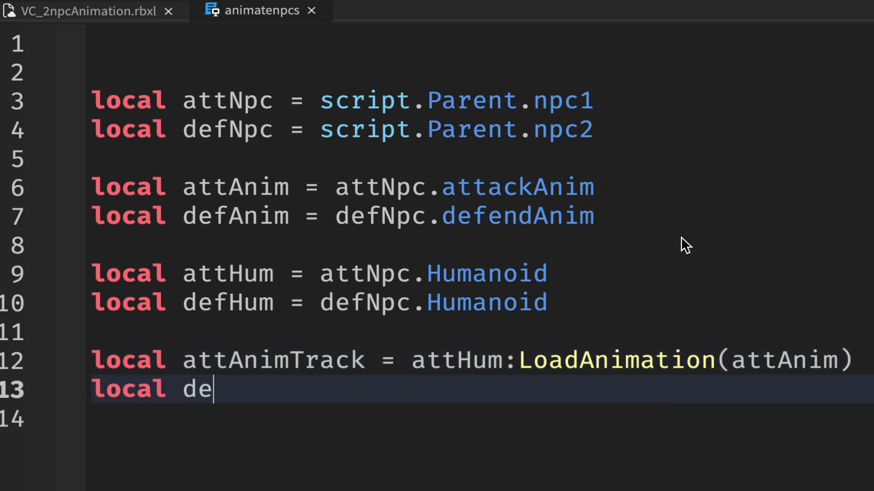
text(fAnimT)
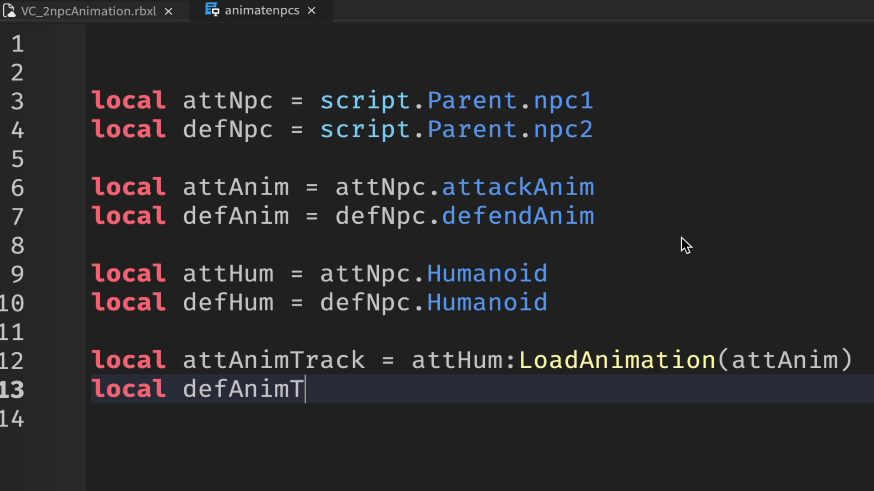
text(rack = )
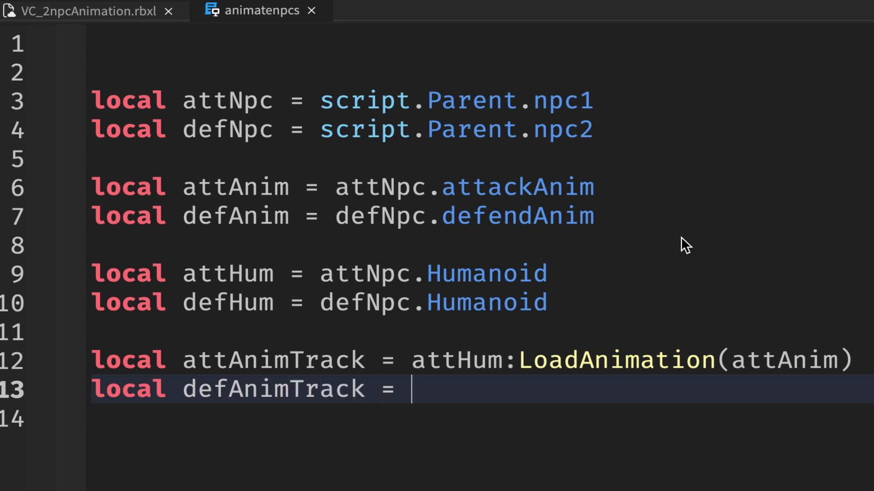
text(defH)
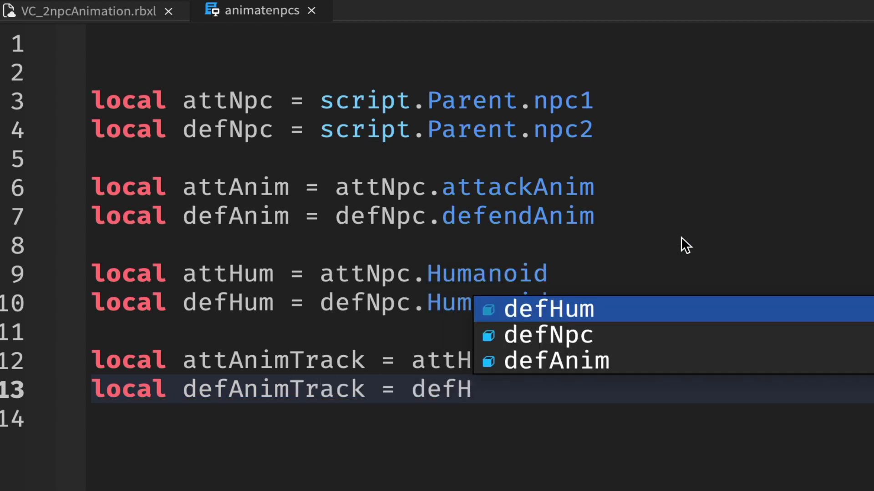
text(um:Lo)
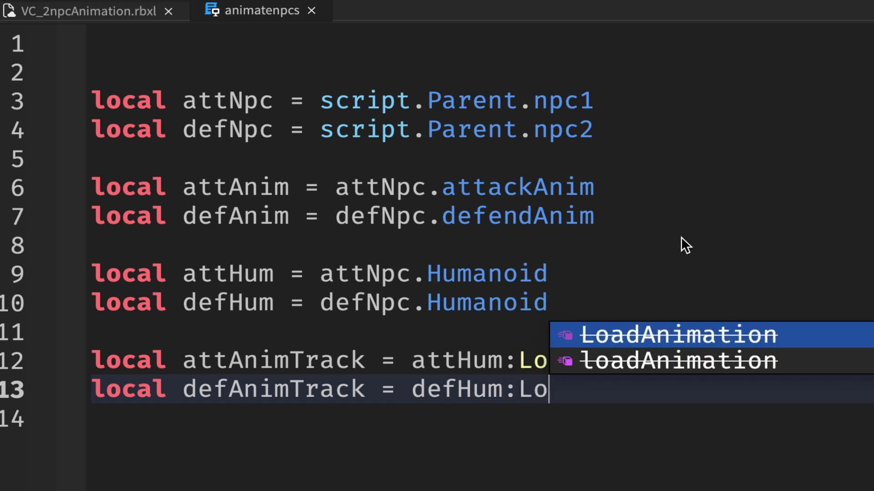
key(Tab)
text(def)
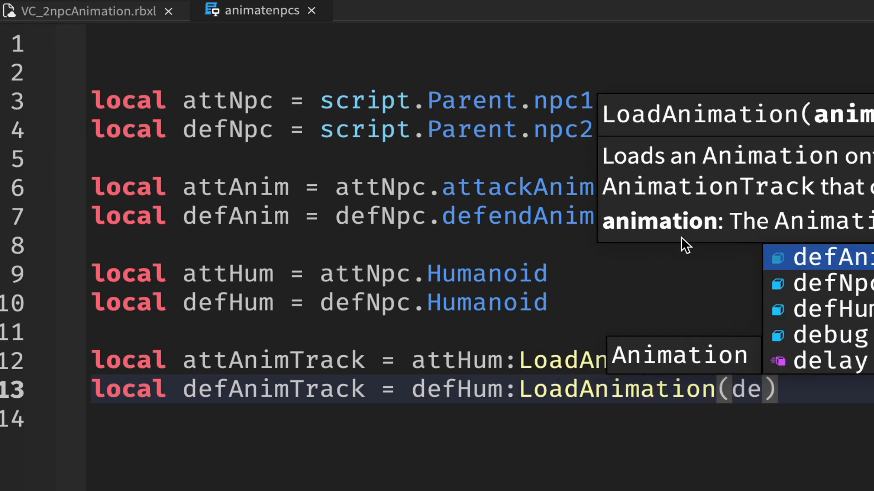
key(Tab)
key(Right)
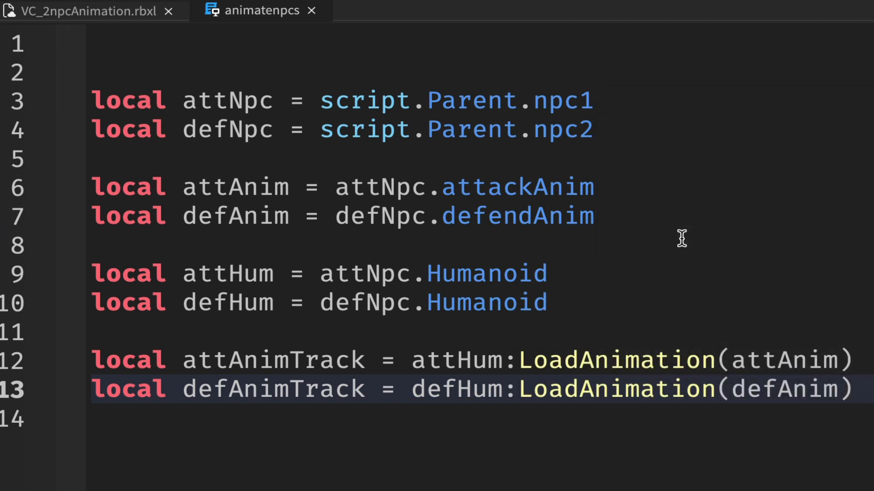
key(Return)
key(Return)
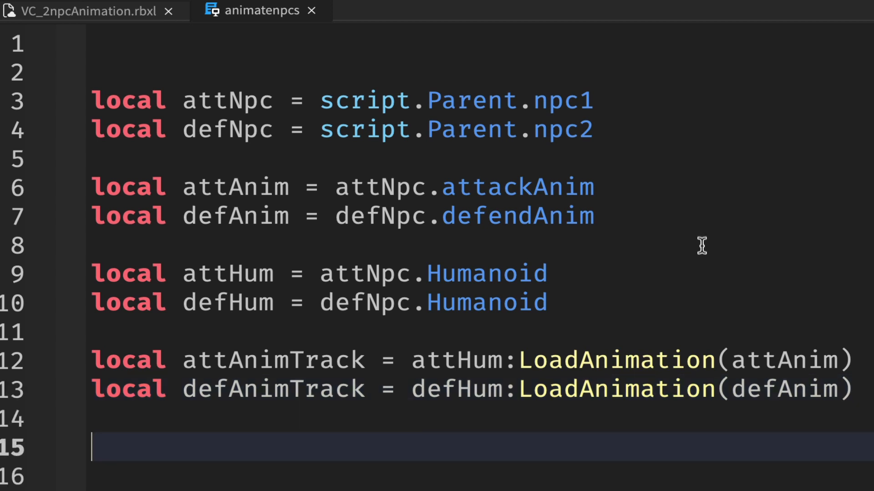
Step: Add the call attAnimTrack:Play() on line 15 and start a new line below it
scroll(625, 169, down, 2)
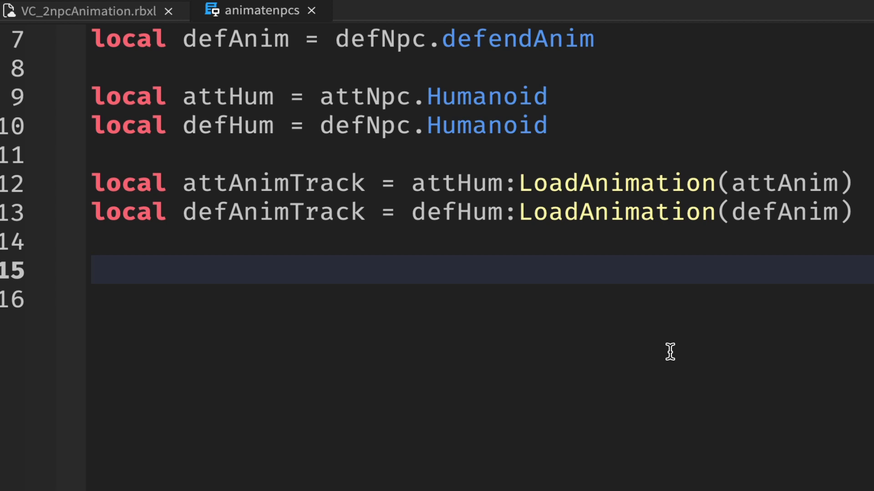
text(att)
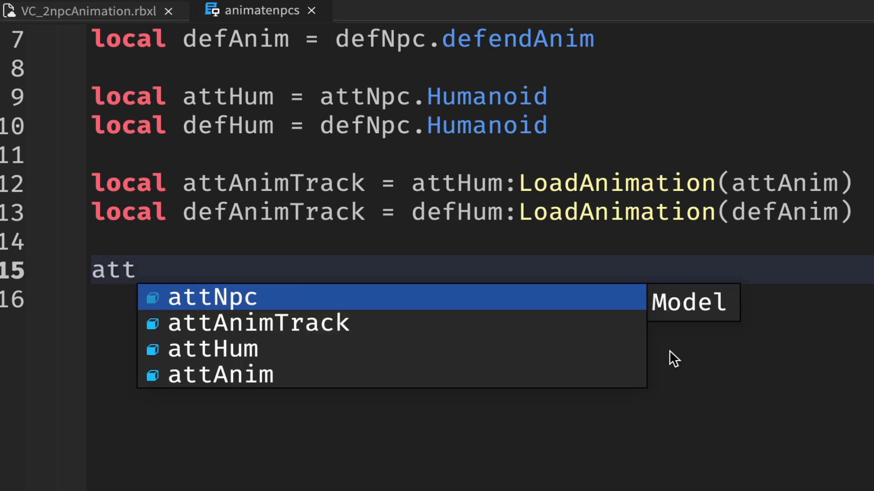
text(An)
key(Tab)
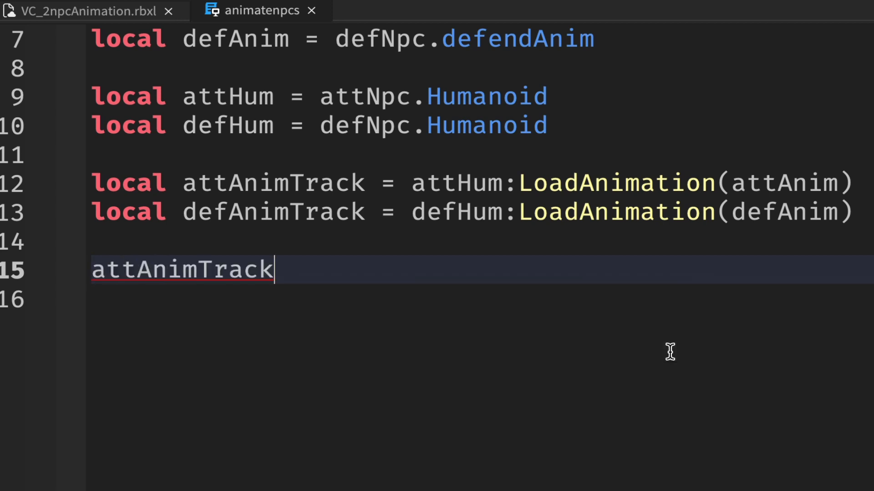
text(:Pl)
key(Tab)
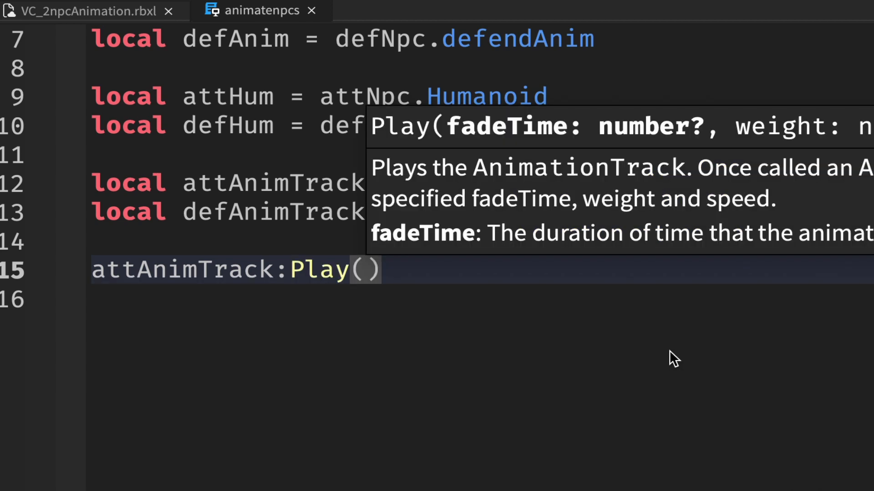
text())
key(Return)
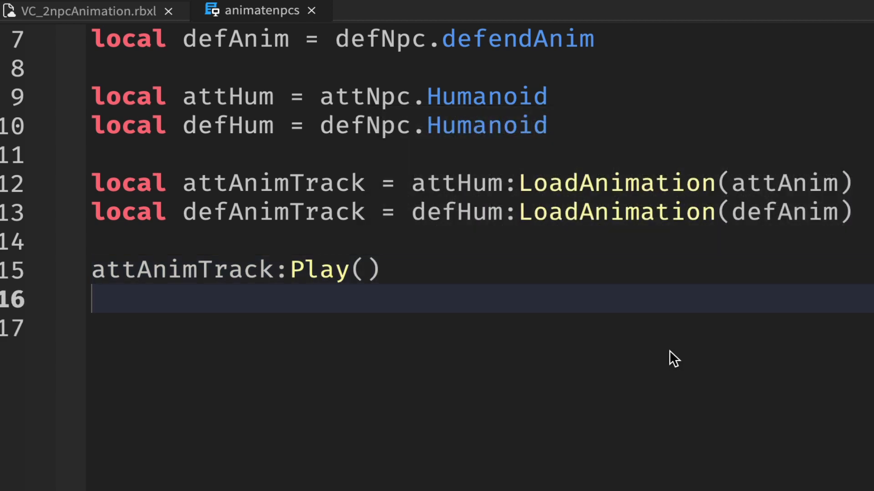
Step: Add the call defAnimTrack:Play() on line 16 and start a new line below it
text(defAn)
key(Tab)
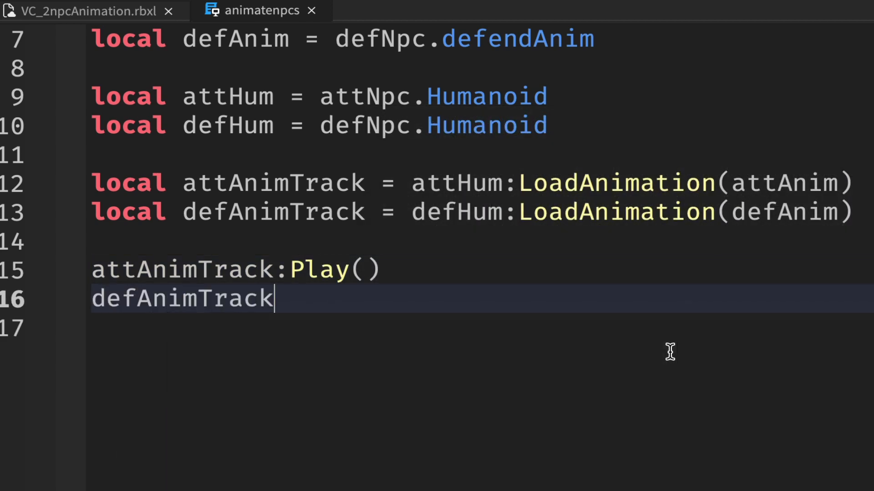
text(:Pl)
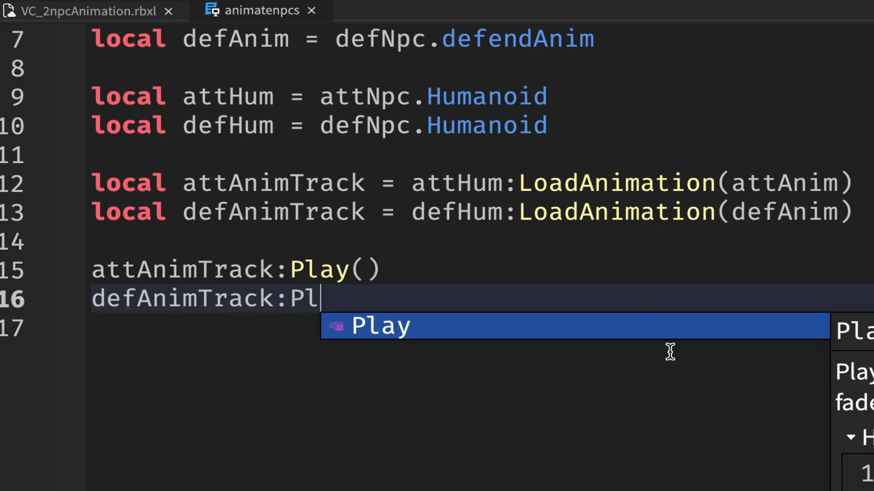
key(Tab)
key(Right)
key(Return)
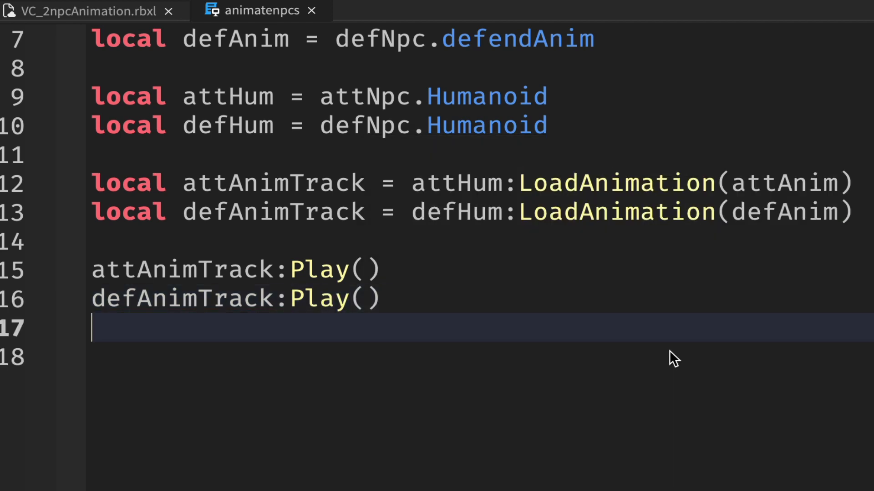
Step: Set attAnimTrack.Looped to true on line 17 of the script
text(attA)
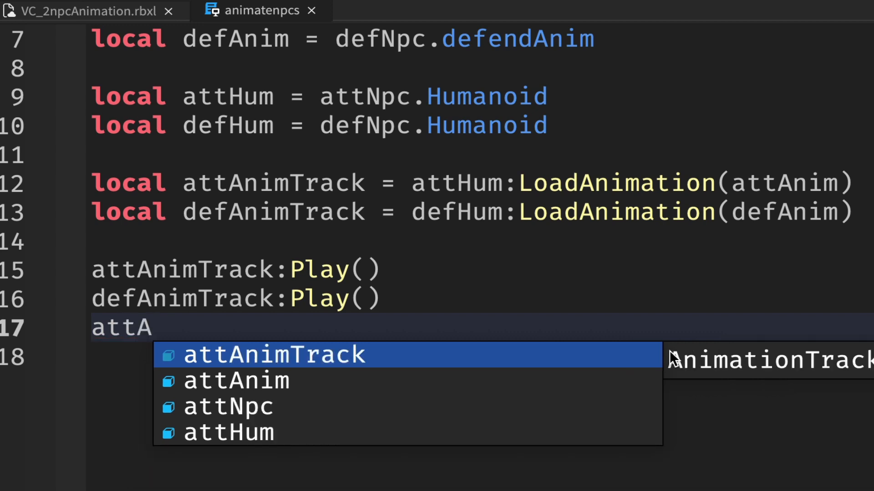
key(Tab)
text(.L)
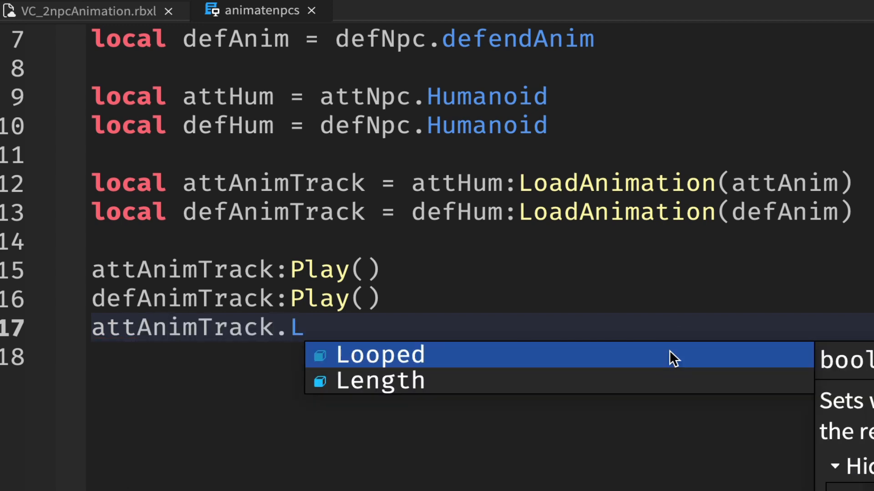
key(Tab)
text(= true)
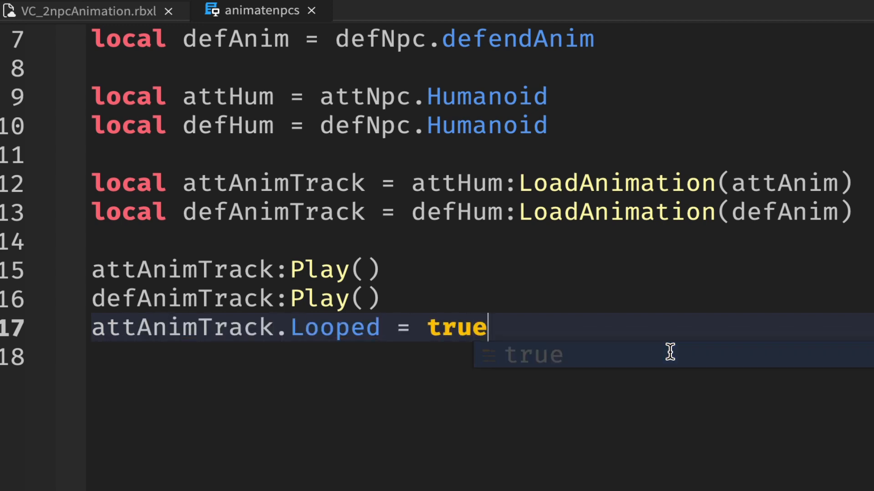
Step: Set defAnimTrack.Looped to true on line 18, directly below the attAnimTrack.Looped line
key(Return)
text(defAn)
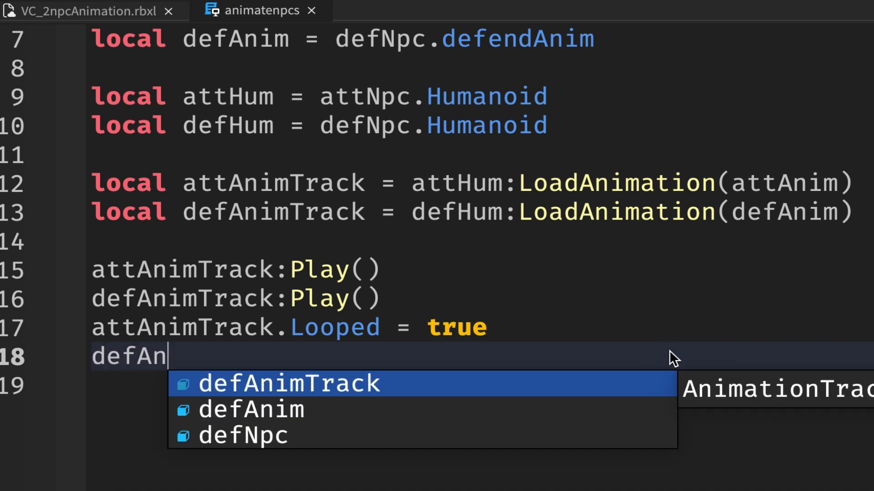
text(imTrack.L)
key(Tab)
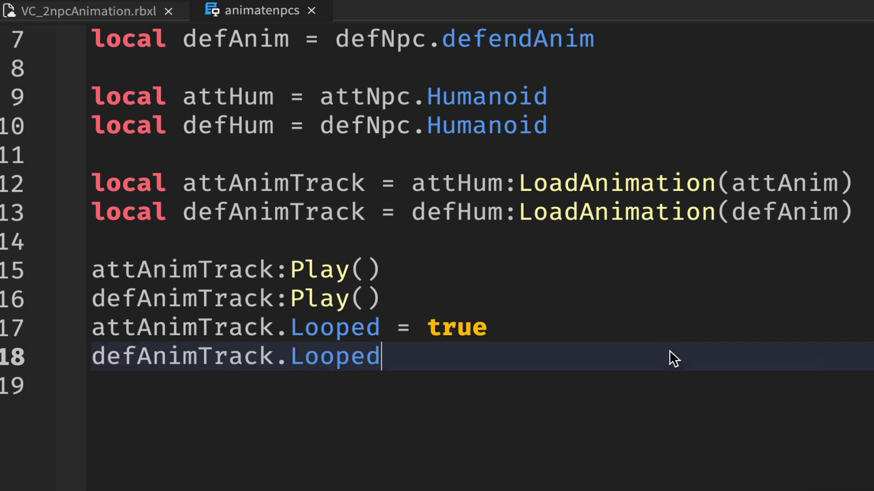
text(= tr)
key(Tab)
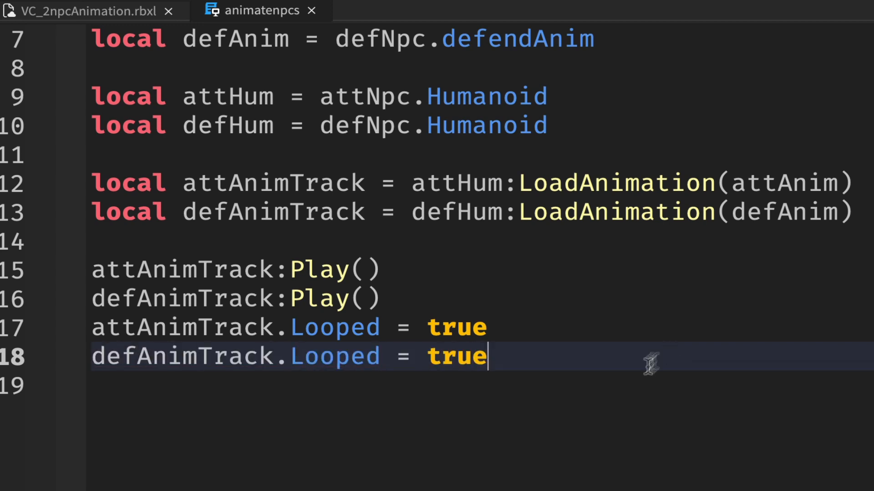
scroll(650, 366, up, 2)
scroll(650, 367, down, 1)
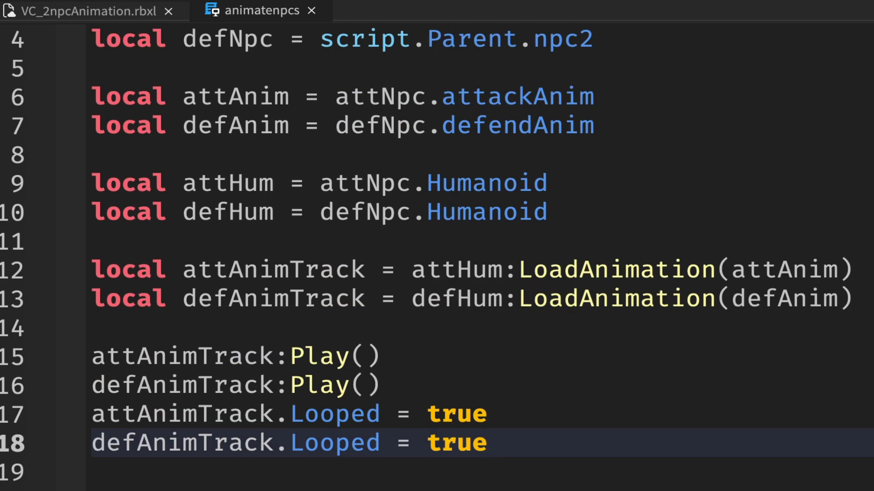
Step: Save the place to its file, and approach npc1 and npc2 in a playtest to check their looping animations
click(28, 0)
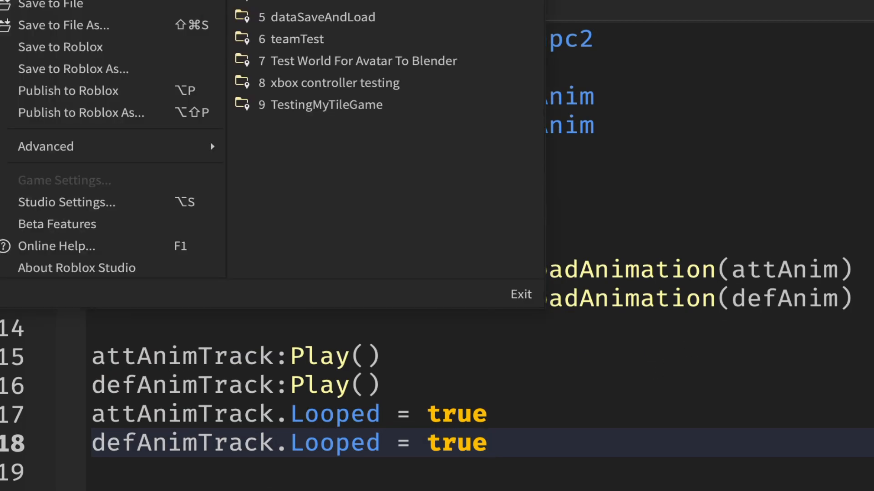
click(40, 5)
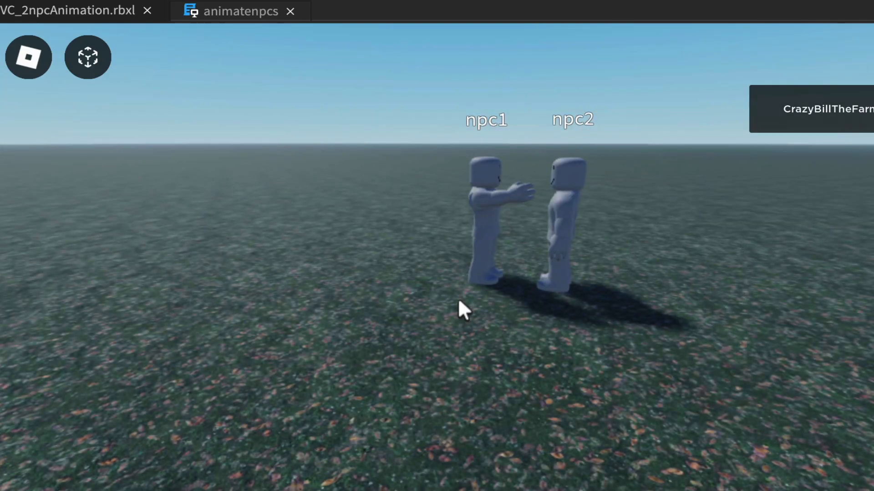
key(w)
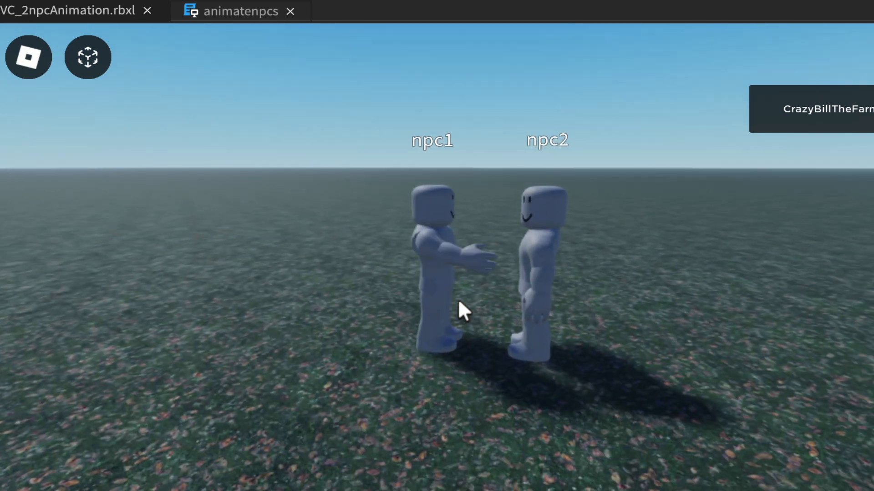
key(w)
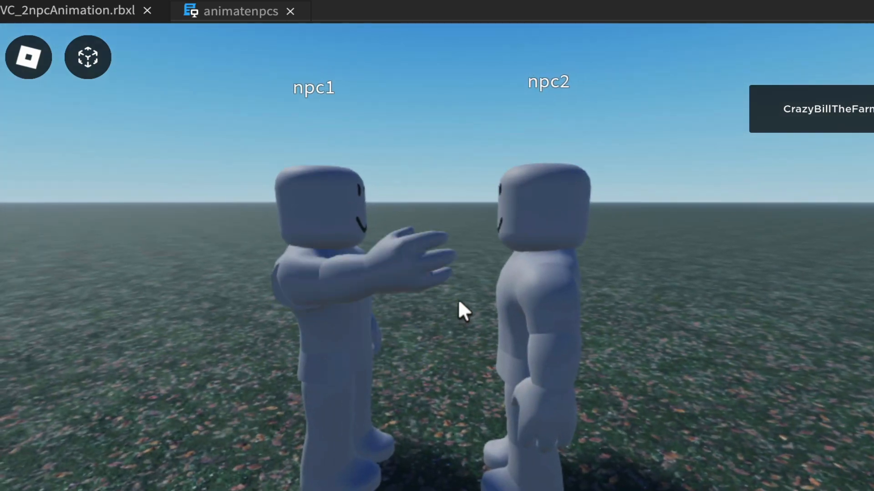
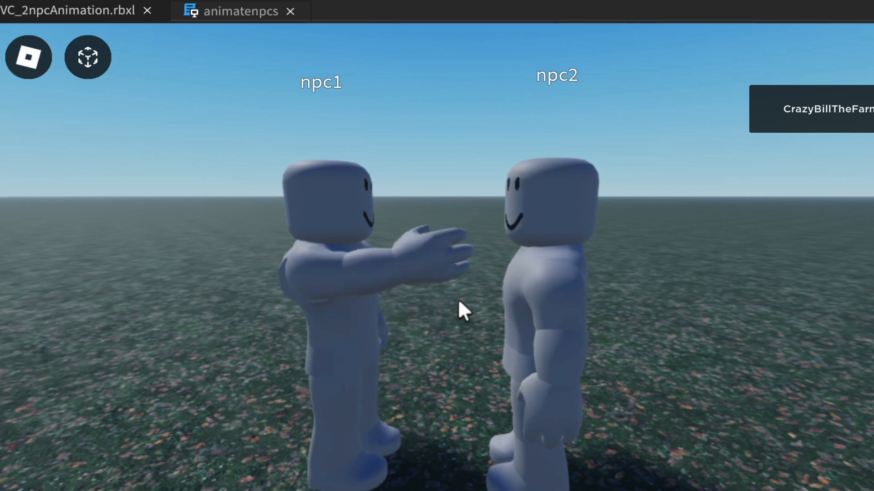
Step: In the animatenpcs script, set both attAnimTrack.Looped and defAnimTrack.Looped to false
scroll(458, 302, down, 2)
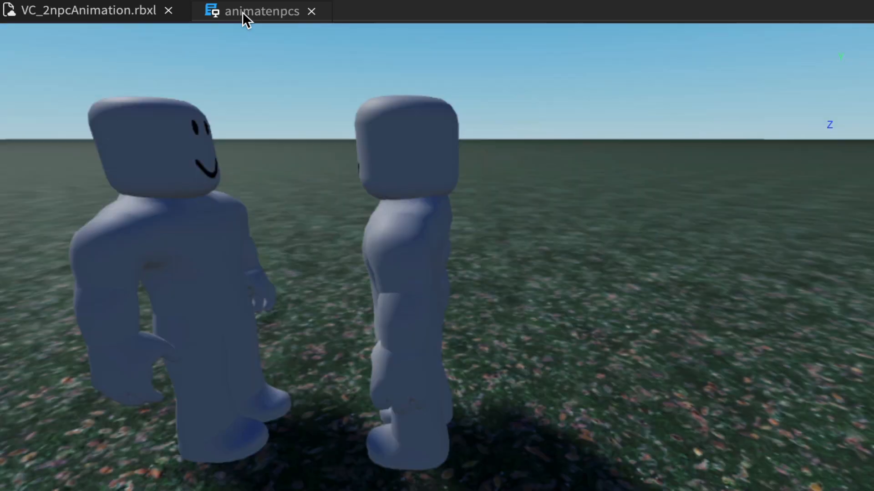
click(242, 12)
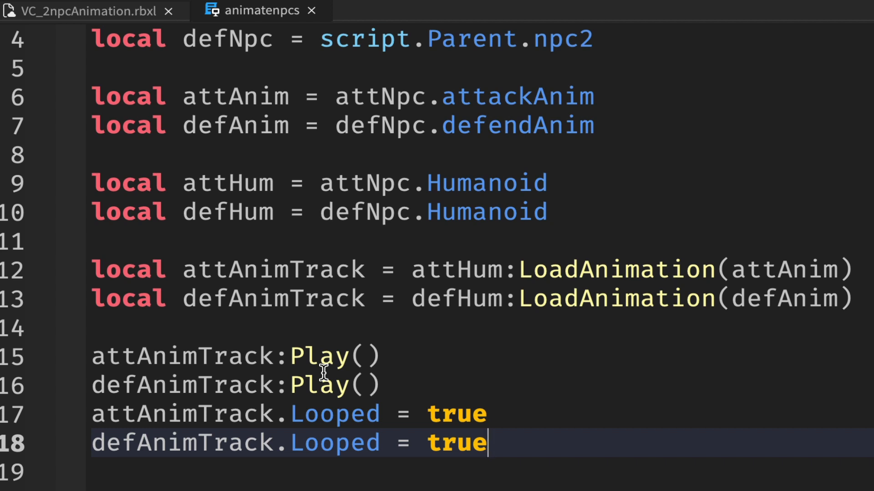
drag(427, 414, 506, 407)
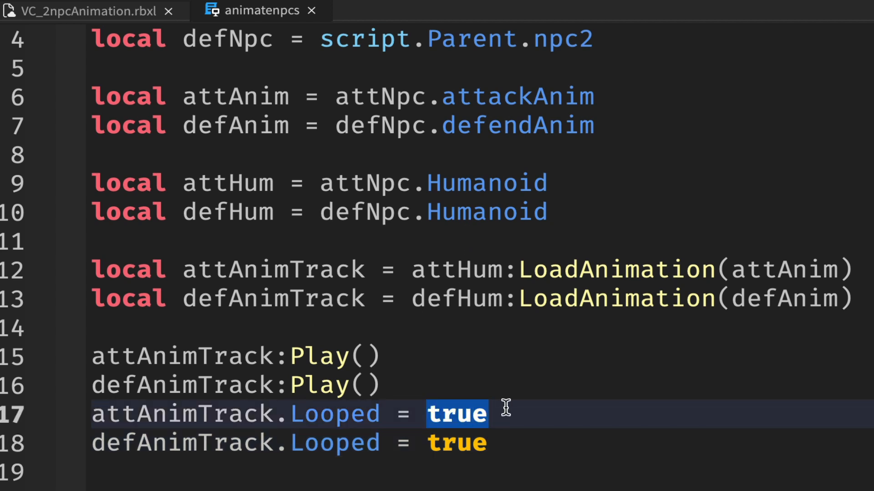
text(false)
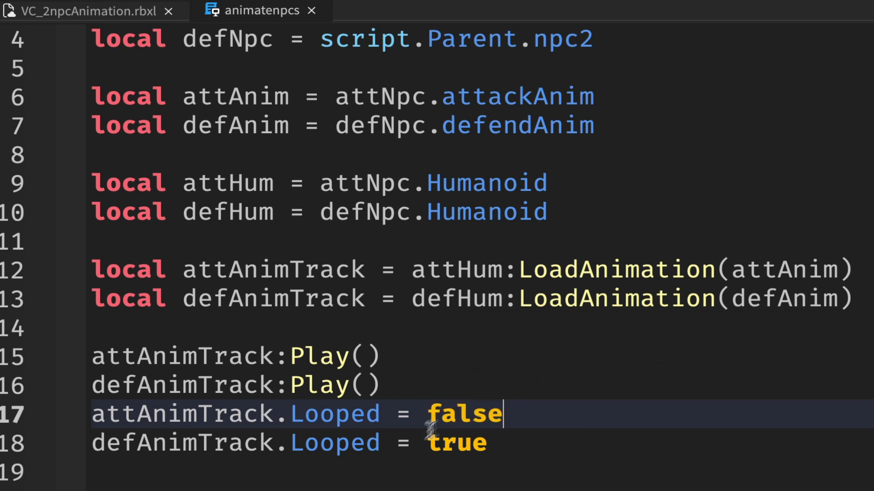
drag(428, 443, 529, 433)
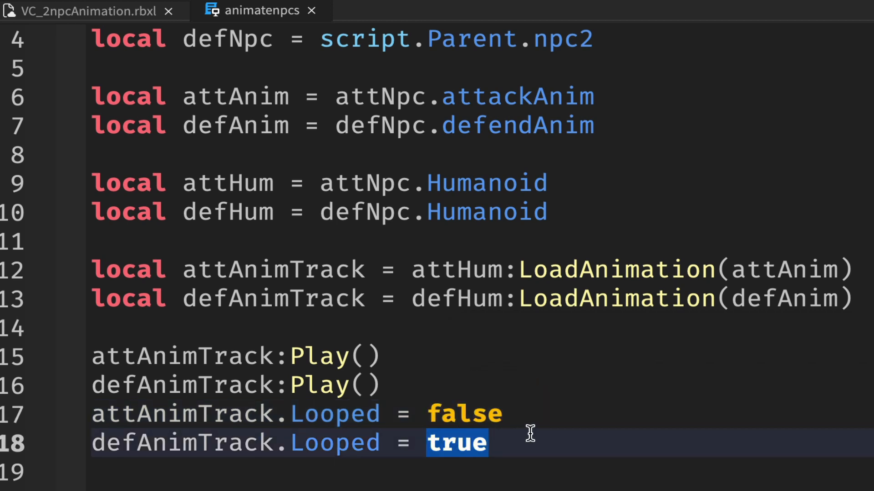
text(fal)
key(Tab)
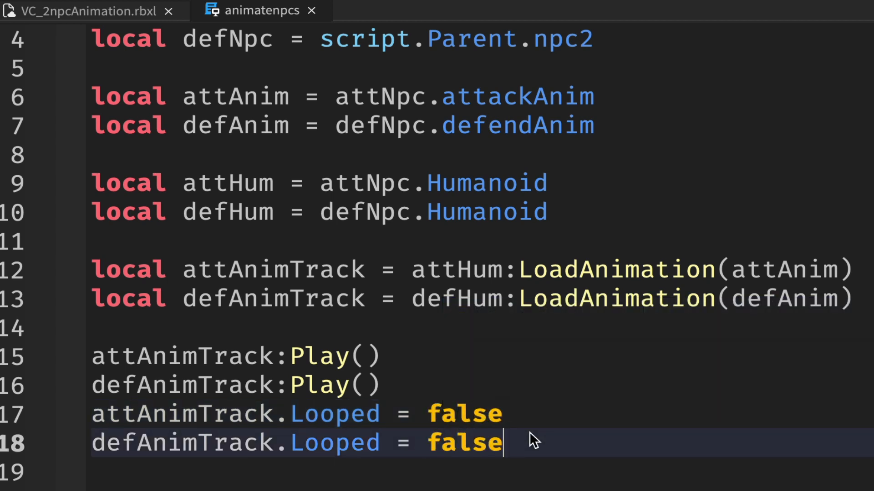
Step: Add task.wait(8) on line 16, directly above the attAnimTrack:Play() call, and save the place to its file
click(112, 327)
key(Return)
key(Return)
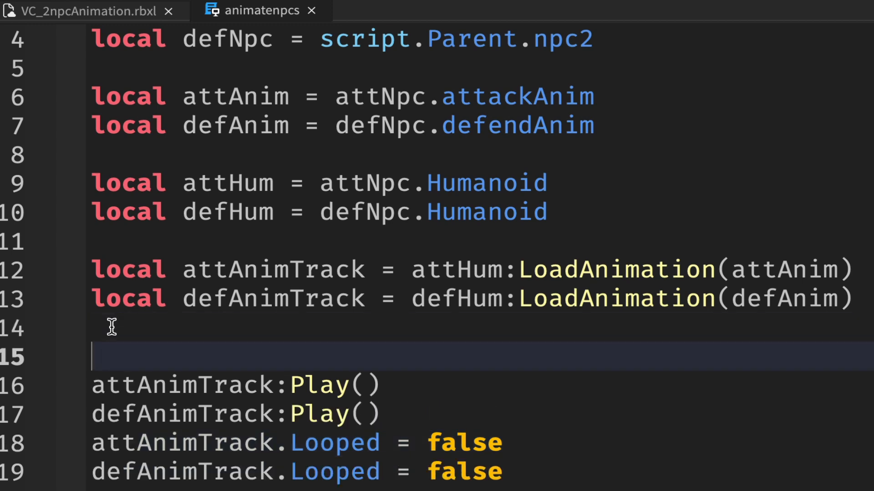
text(ta)
key(Tab)
text(.)
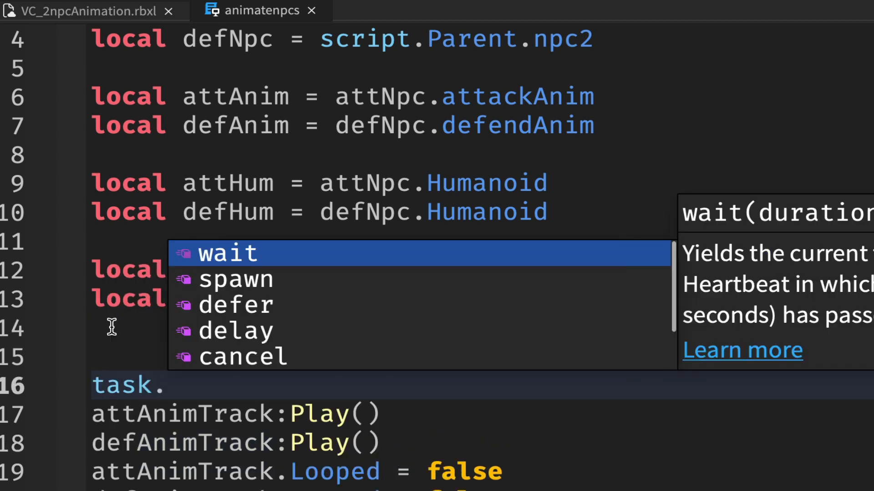
key(Tab)
text((8)
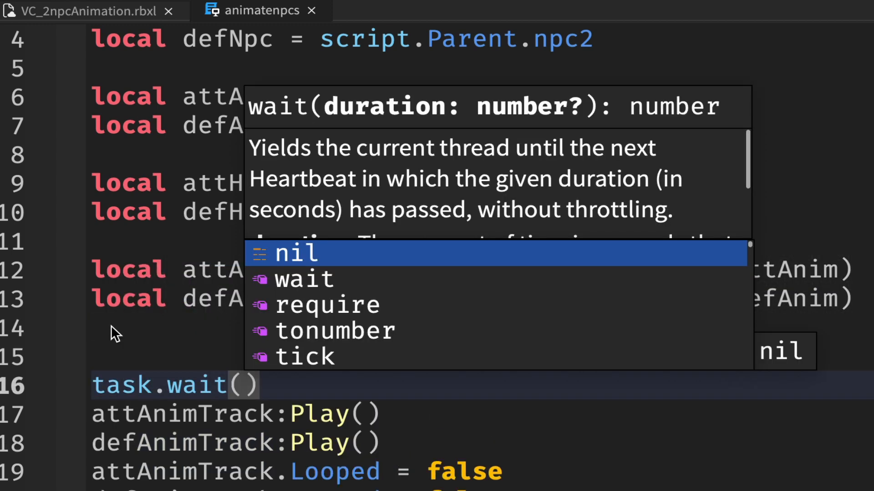
click(296, 390)
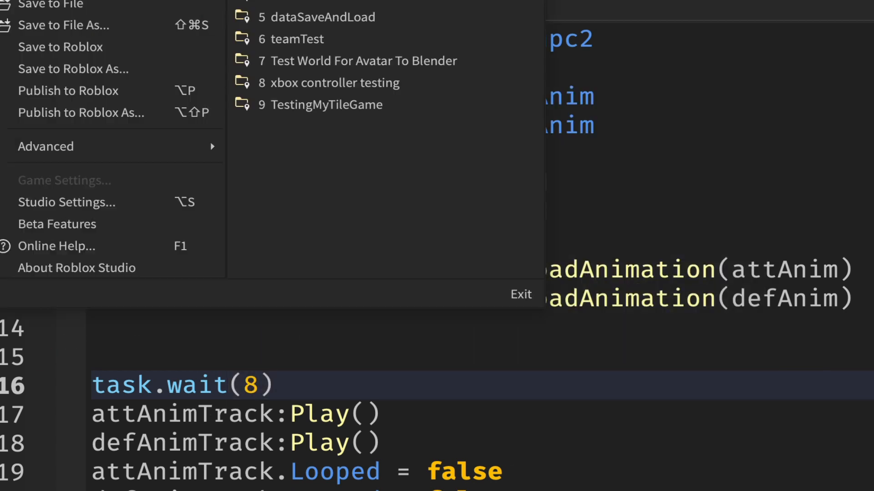
click(53, 8)
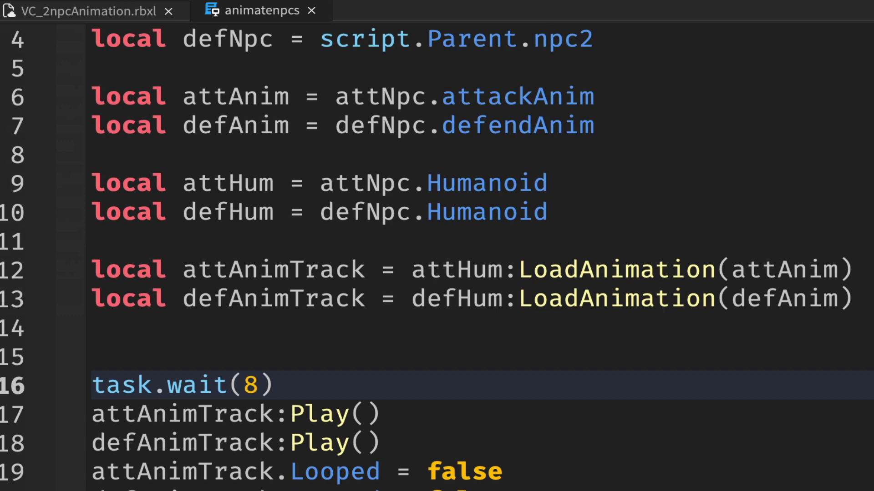